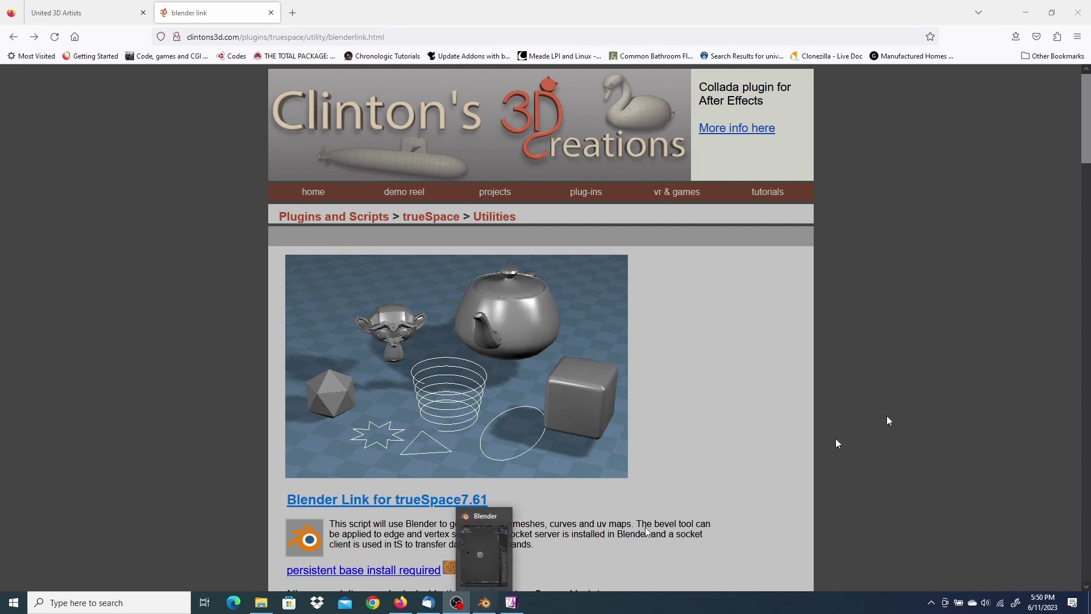
Step: Locate the Blender Link for trueSpace7.61 and SocketsCommandLink.zip links on the page, and bring up the Downloads folder containing both files
drag(1087, 110, 1087, 170)
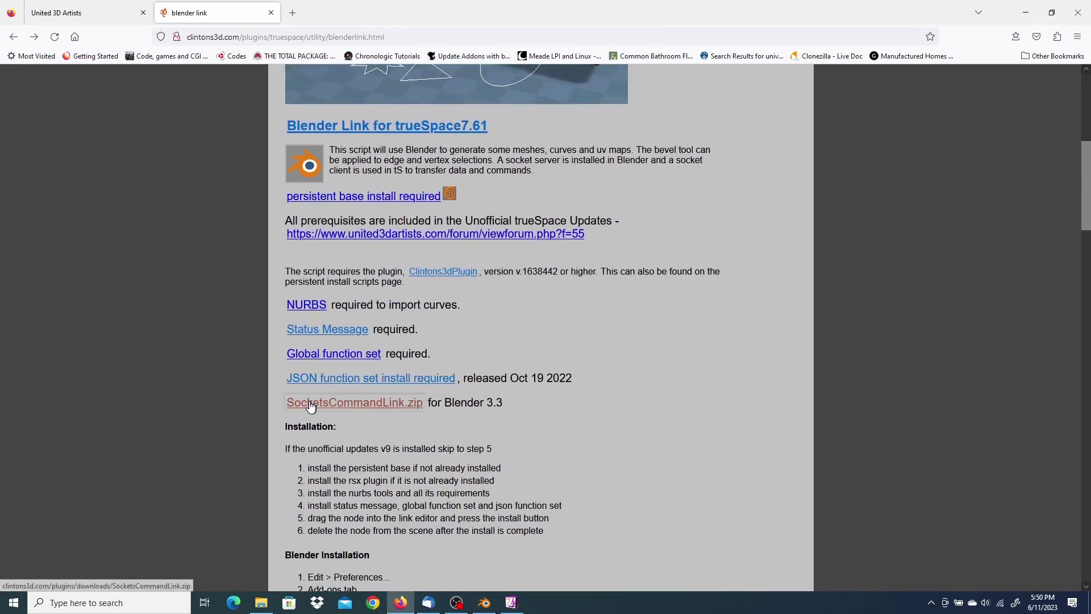
click(410, 409)
click(312, 126)
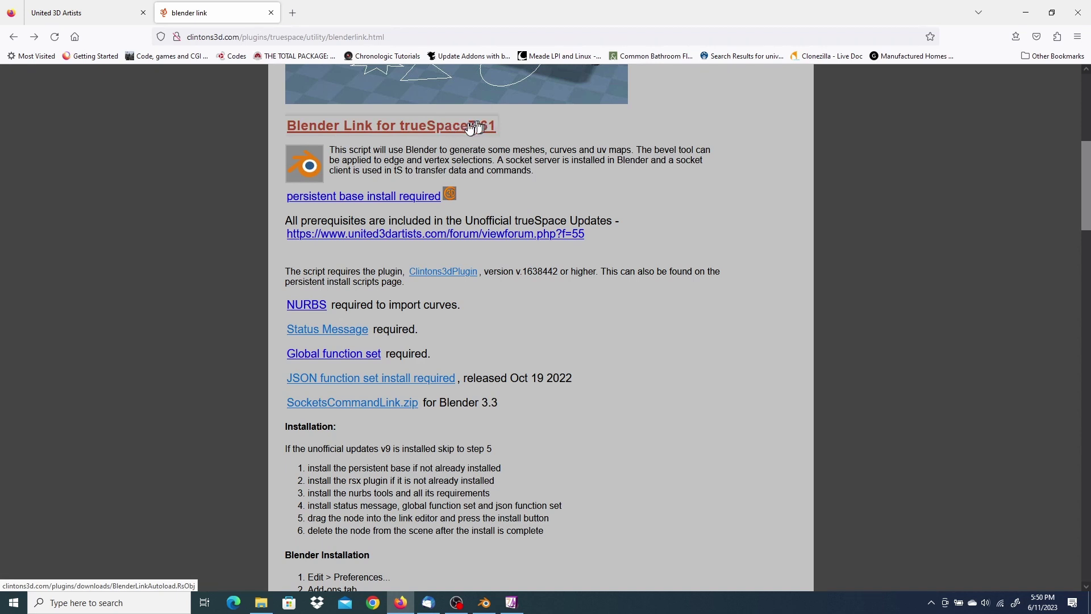
click(261, 603)
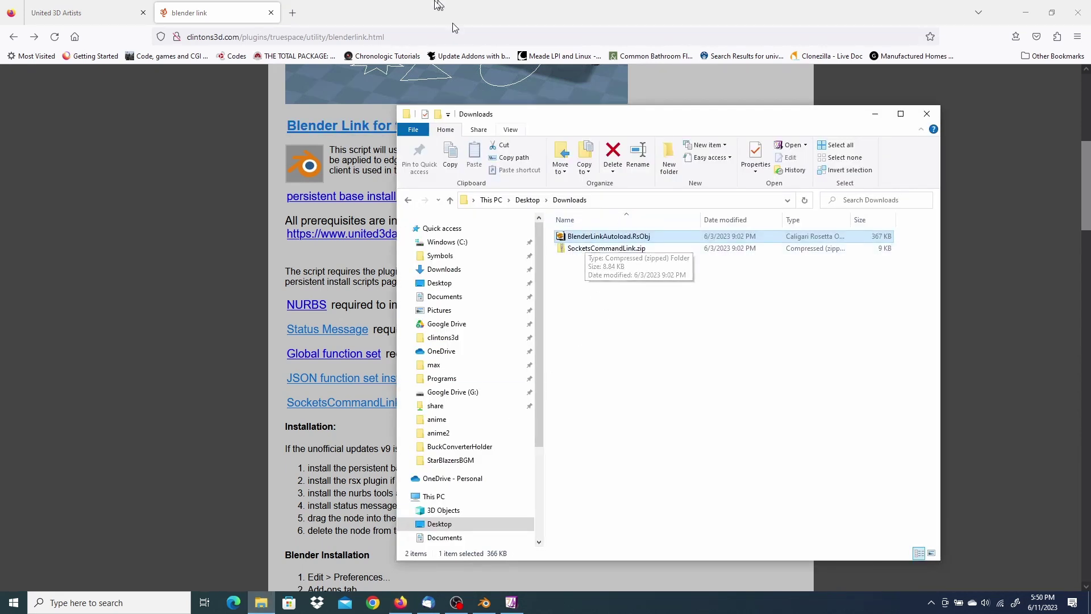
Step: Switch to Blender and install SocketsCommandLink.zip as an add-on from the Downloads folder on the desktop
click(489, 601)
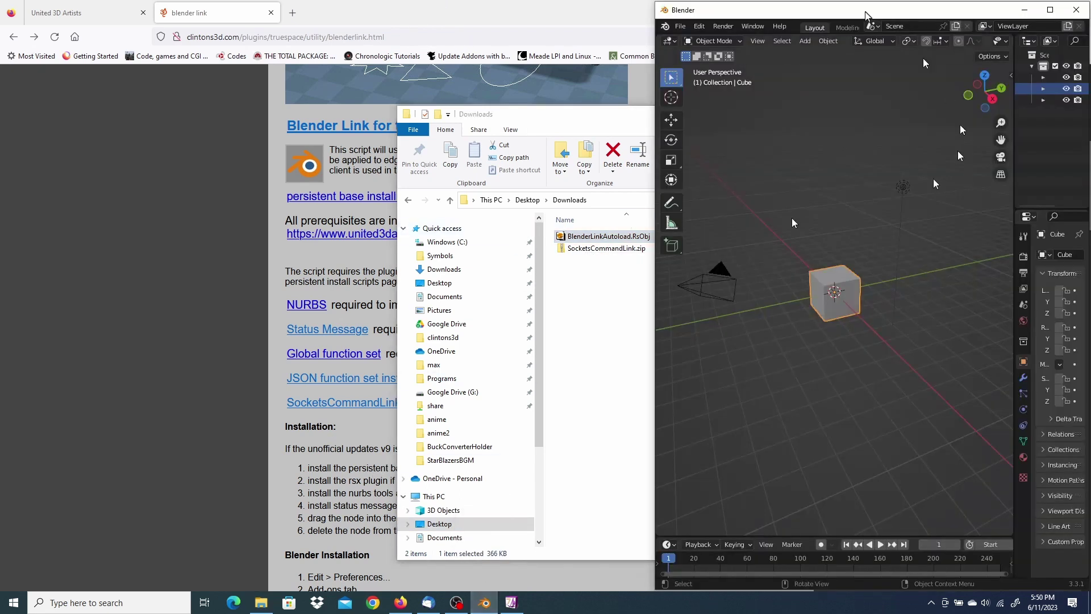
click(700, 27)
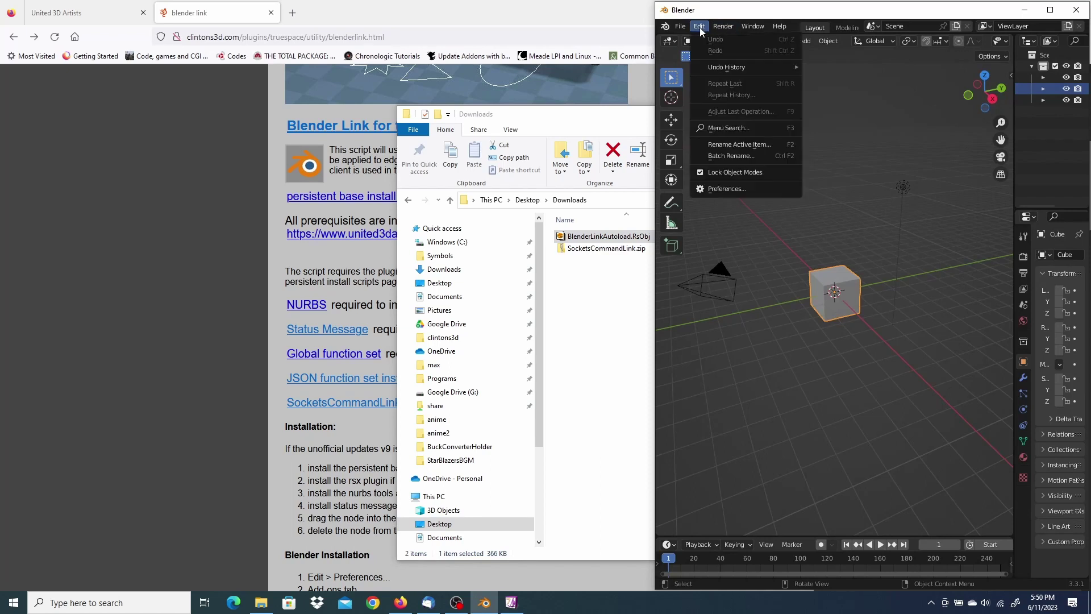
click(716, 189)
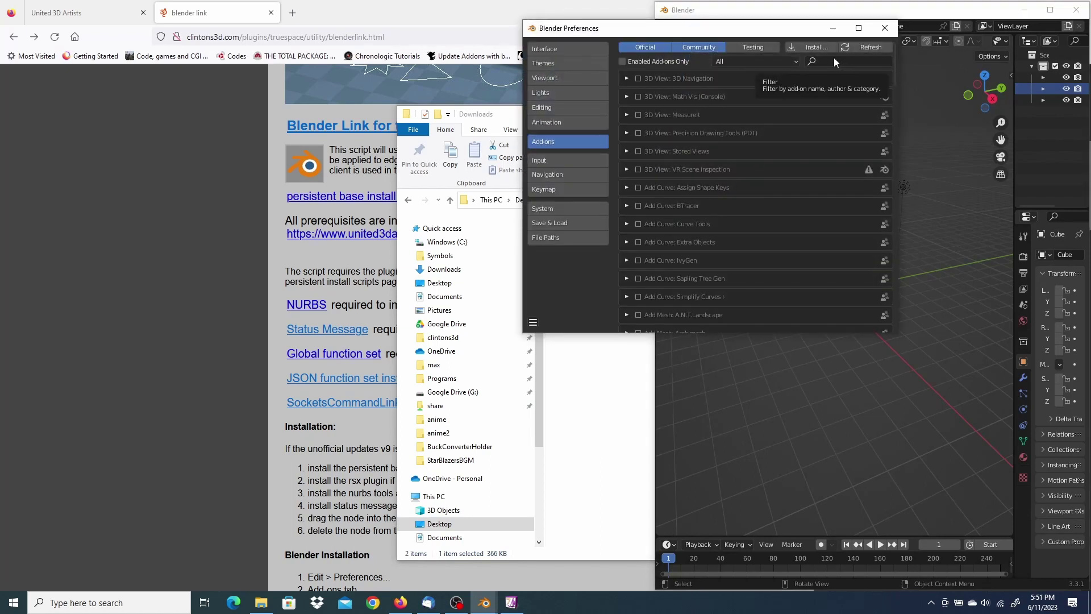
click(823, 48)
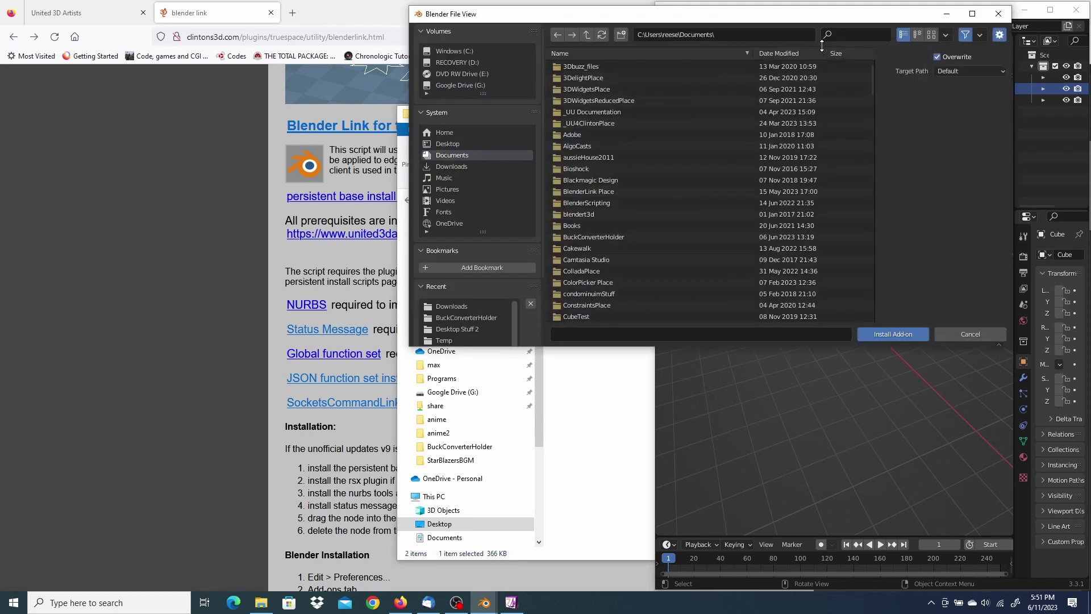
click(449, 143)
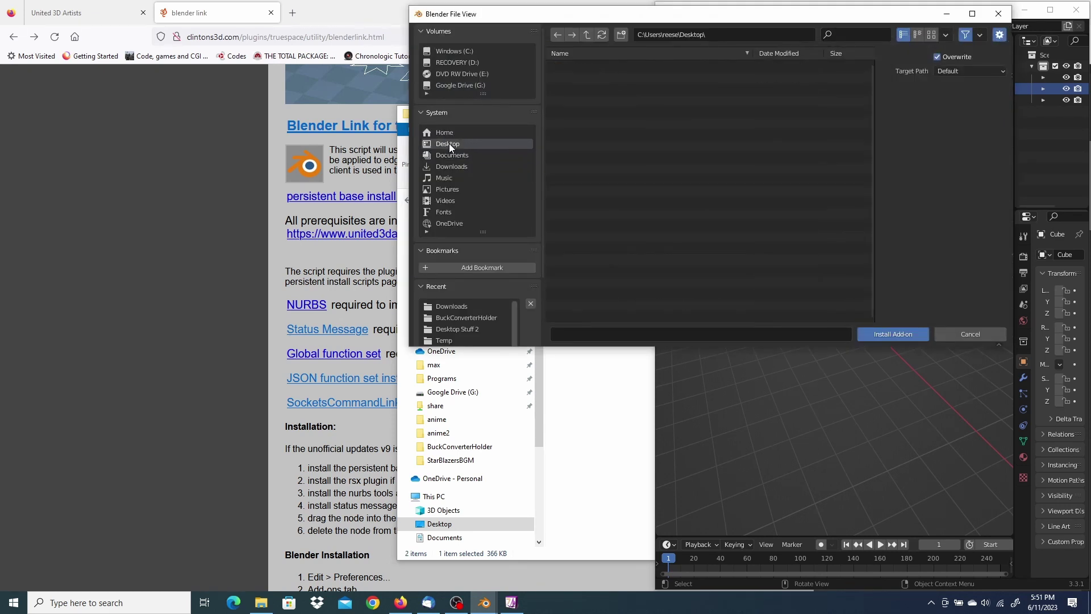
double_click(579, 79)
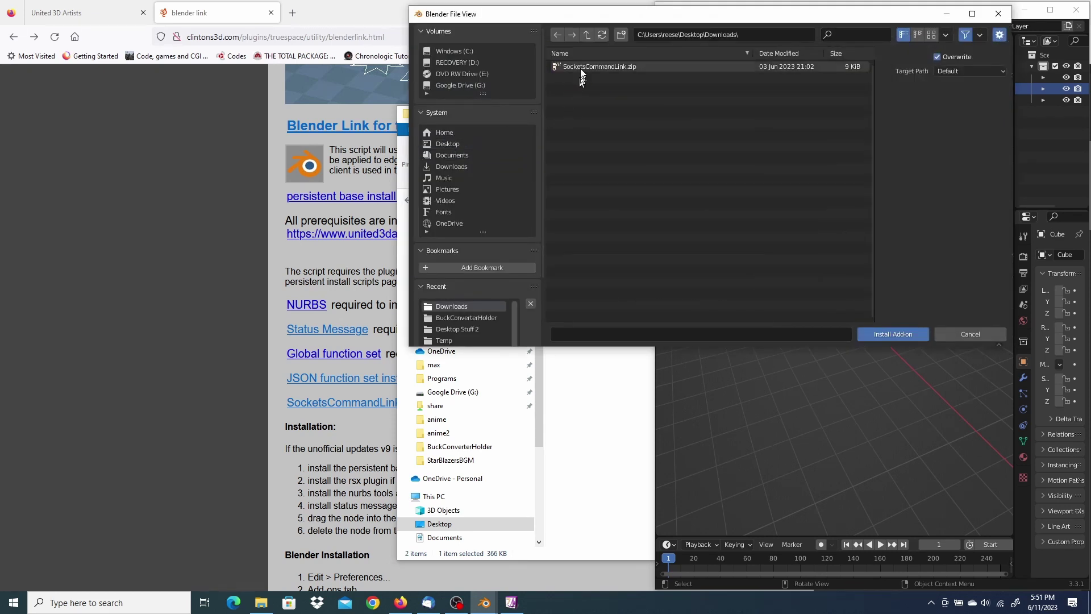
click(580, 68)
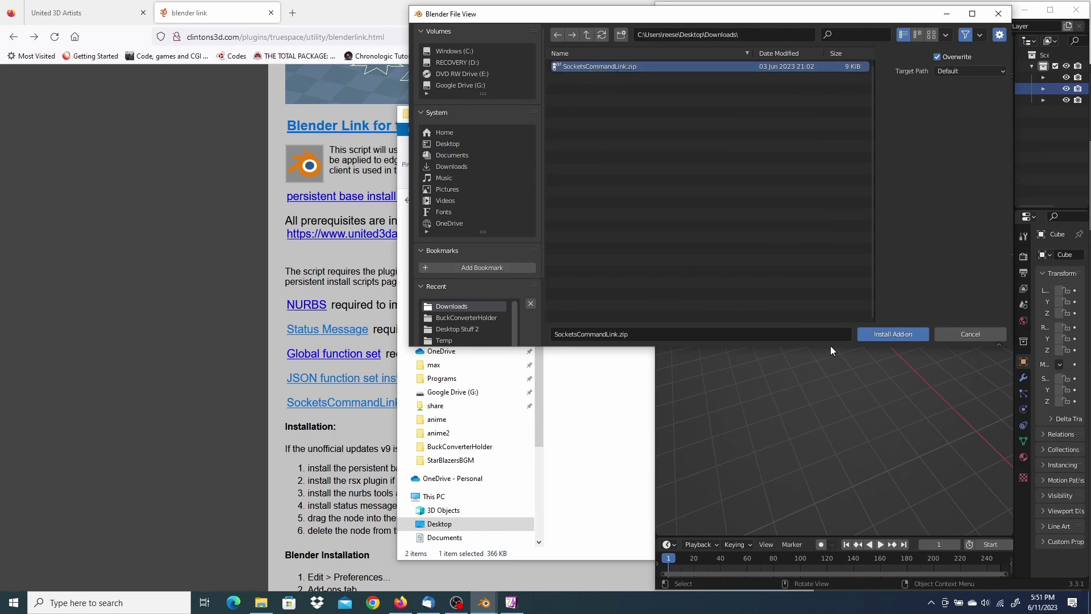
click(887, 334)
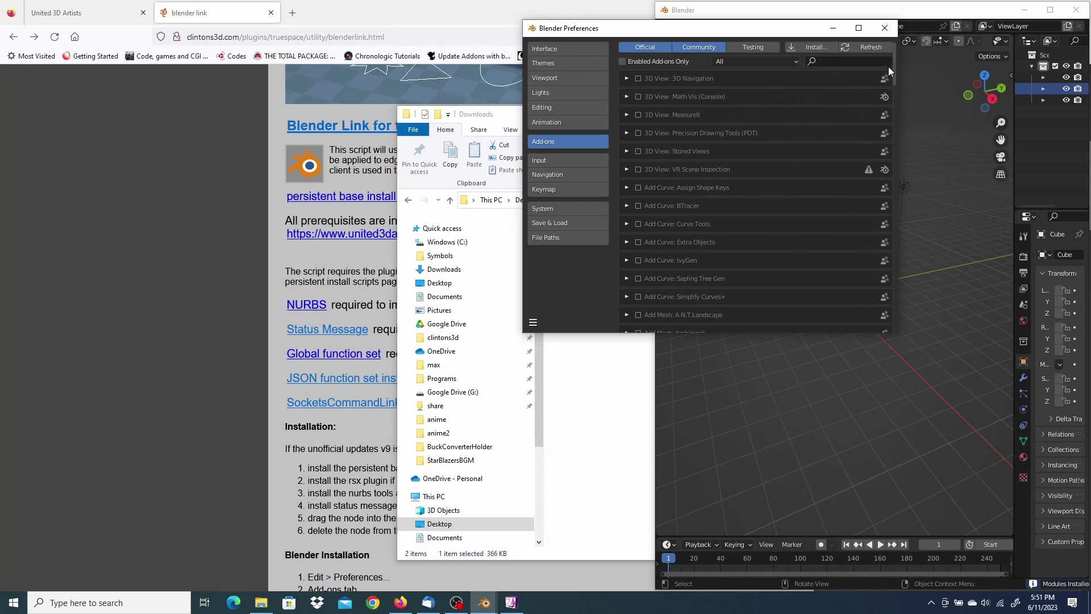
Step: Search the add-ons for "sock" and enable Generic: Sockets Command Link
click(837, 62)
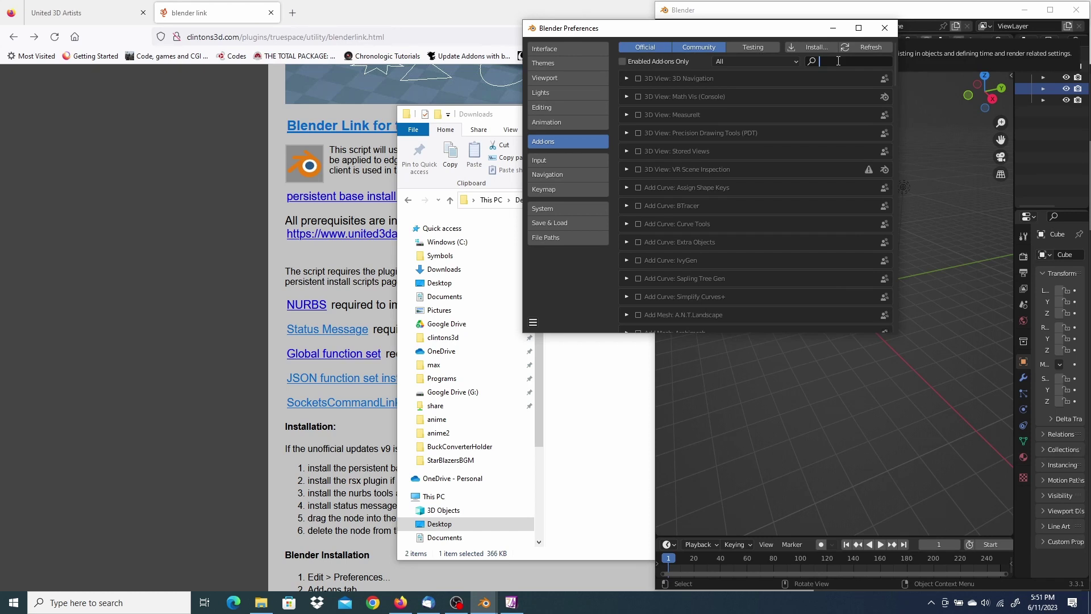
text(sock)
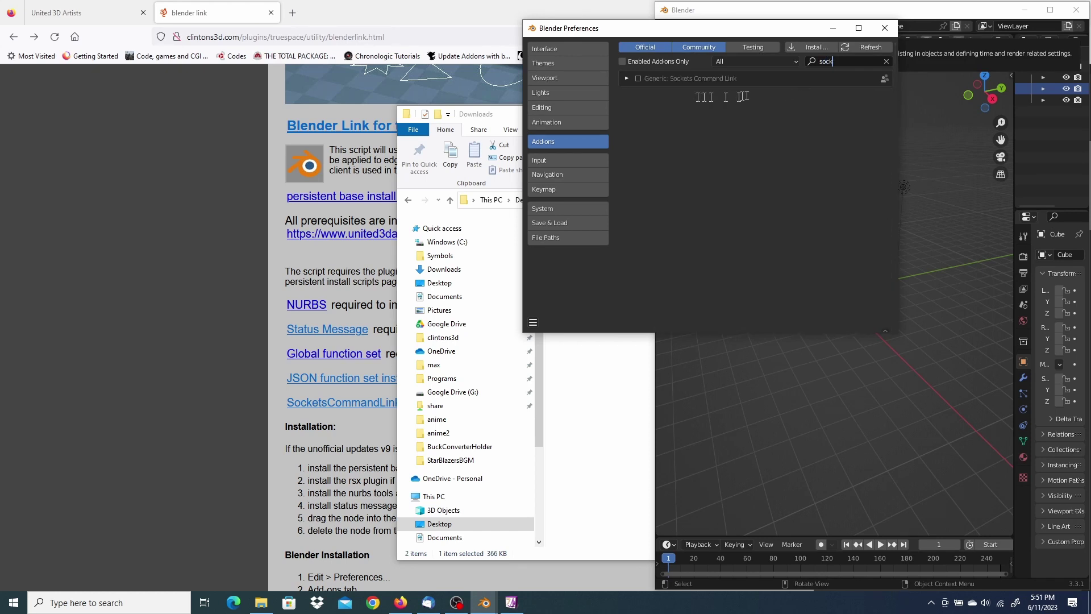
click(638, 78)
Step: Move the Preferences window clear of the 3D viewport and show the Clintons3D Command Link controls in the viewport sidebar
drag(818, 29, 520, 130)
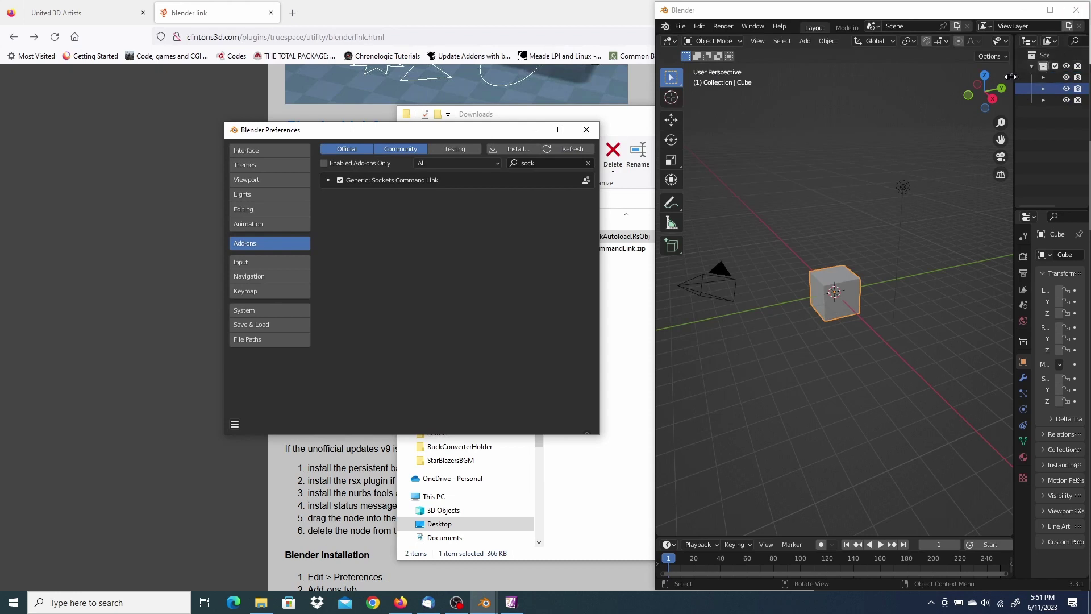
drag(1010, 76, 893, 88)
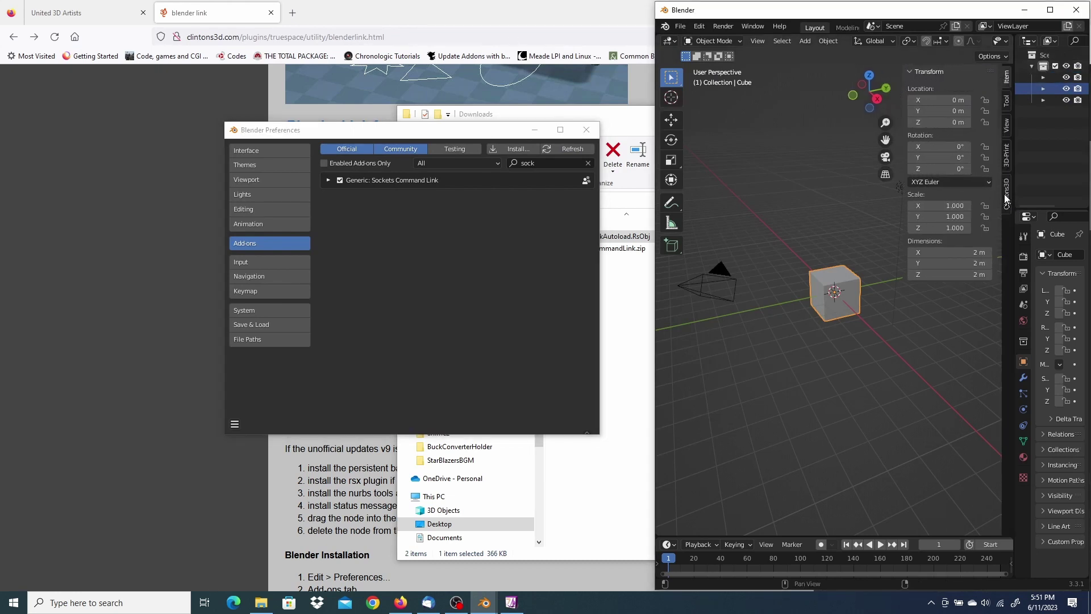
click(1006, 196)
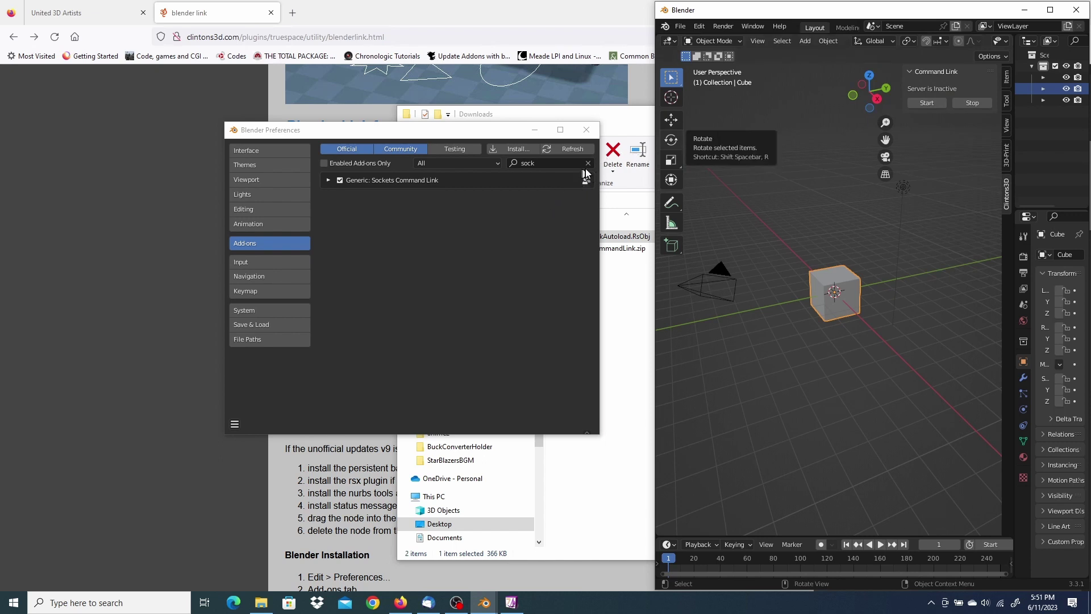
Step: Search the add-ons for "extra", enable Add Curve: Extra Objects and Add Mesh: Extra Objects, and close Preferences
click(542, 167)
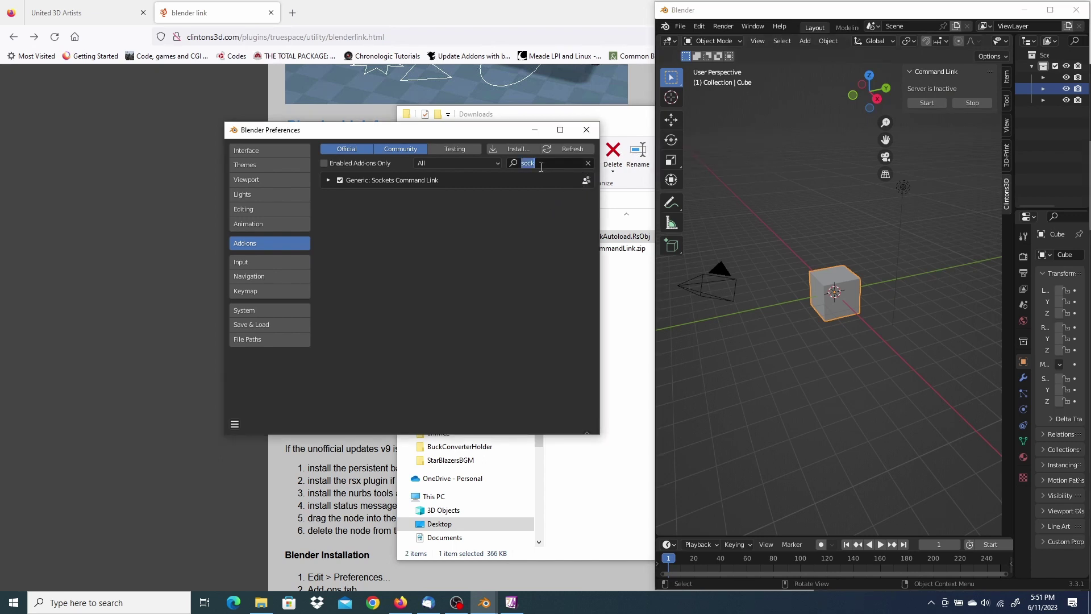
text(extra)
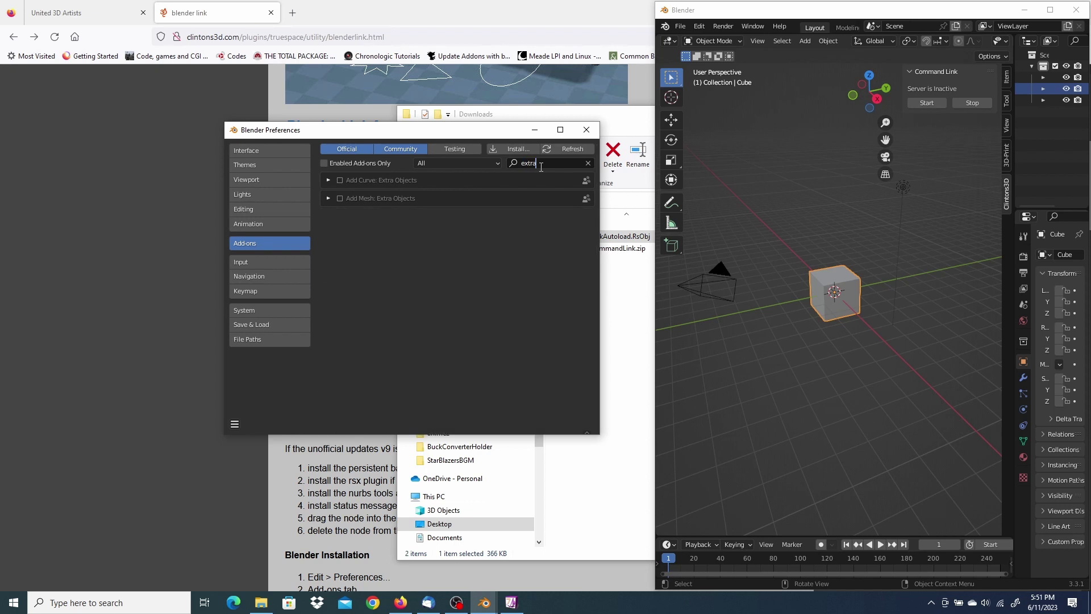
click(340, 180)
click(340, 198)
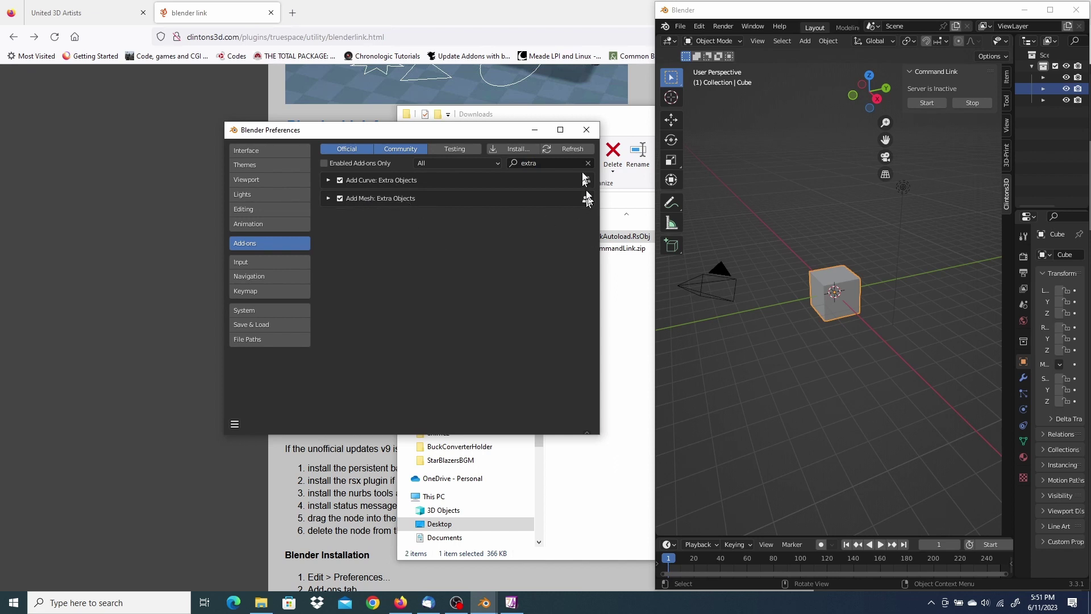
click(586, 131)
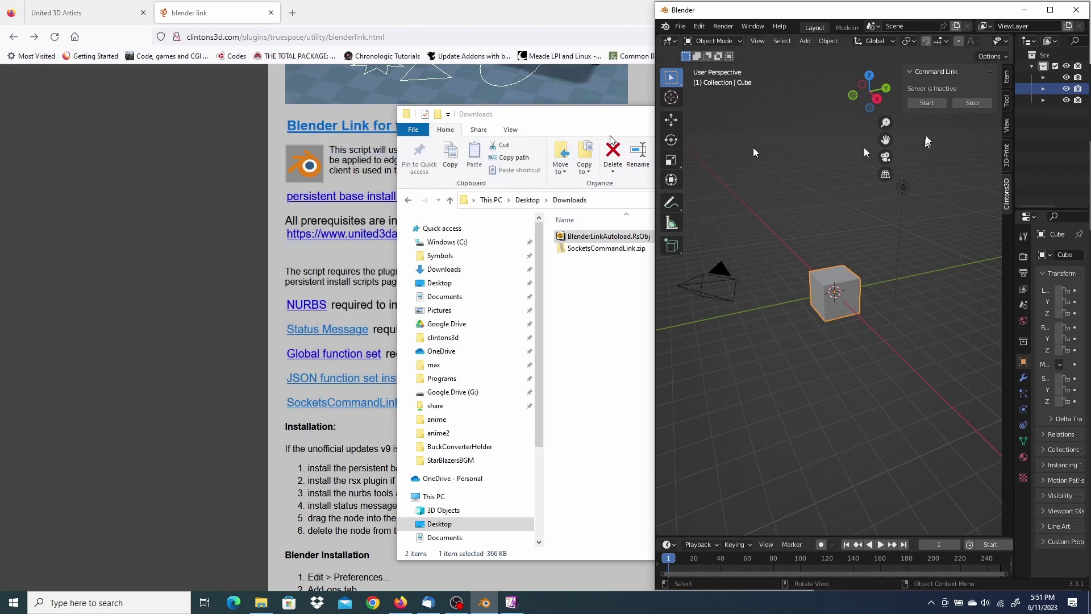
Step: Examine the mesh and curve types available for adding objects, without creating any
click(804, 45)
mouse_move(807, 54)
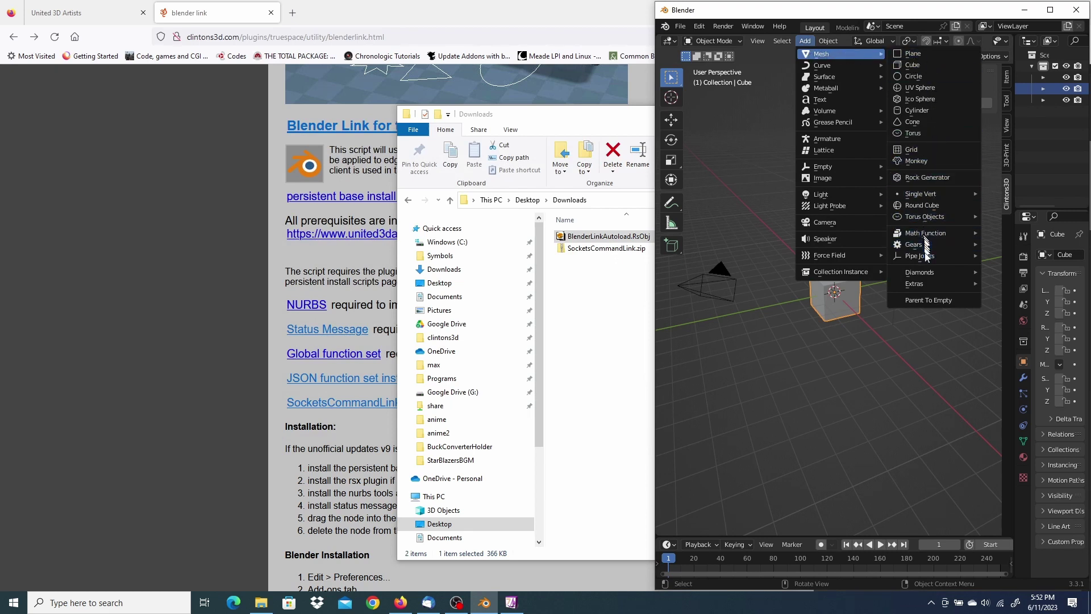
mouse_move(845, 69)
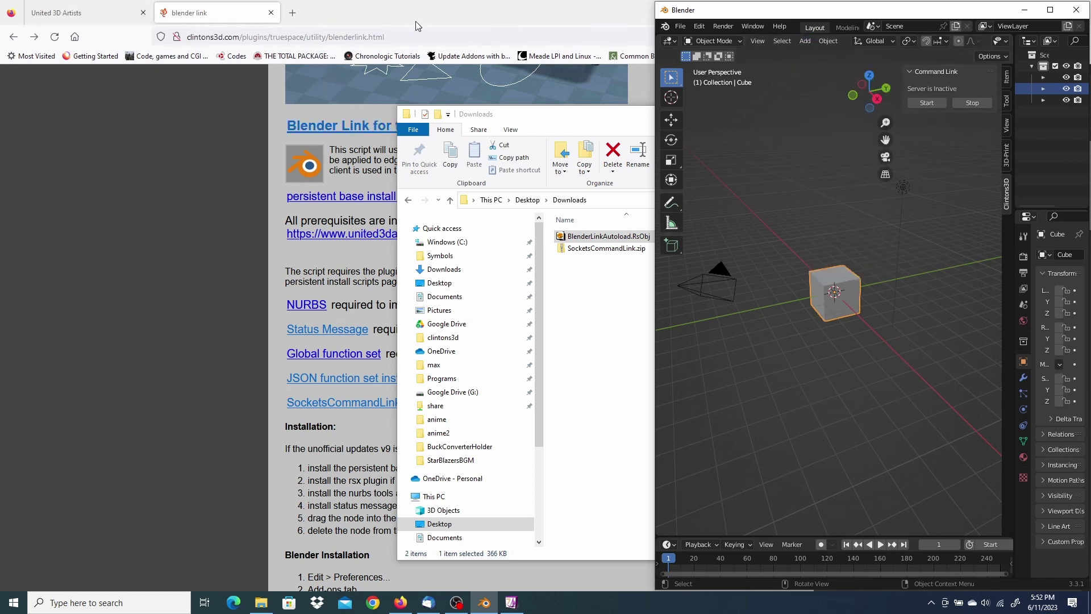
Step: Switch to the United 3D Artists page in the browser and open the tS7.61 Beta 8 Unofficial Update Version 9 topic
click(71, 18)
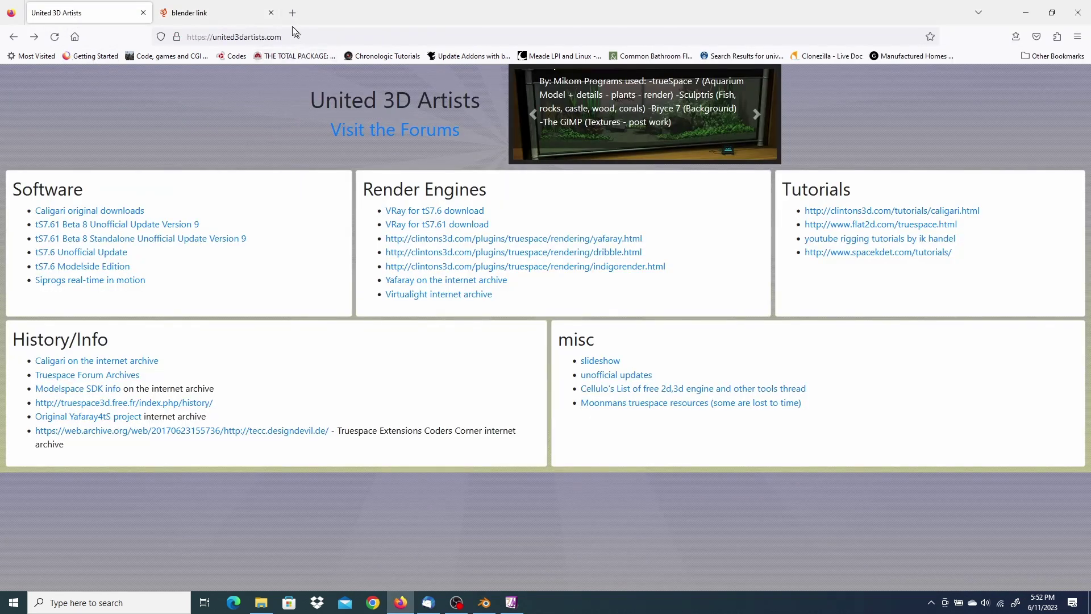
drag(288, 38, 218, 39)
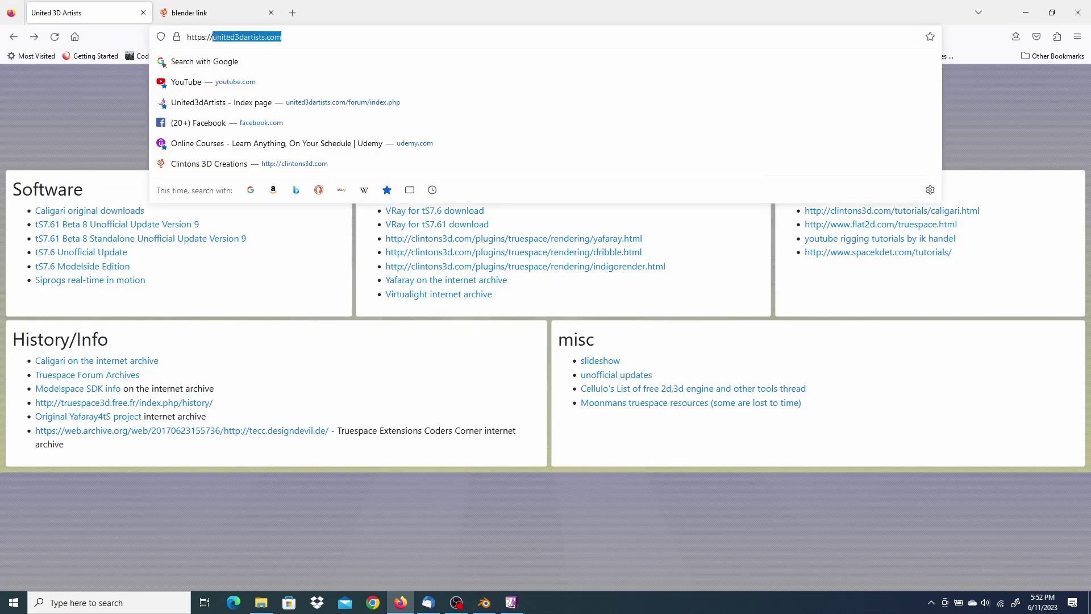
click(73, 114)
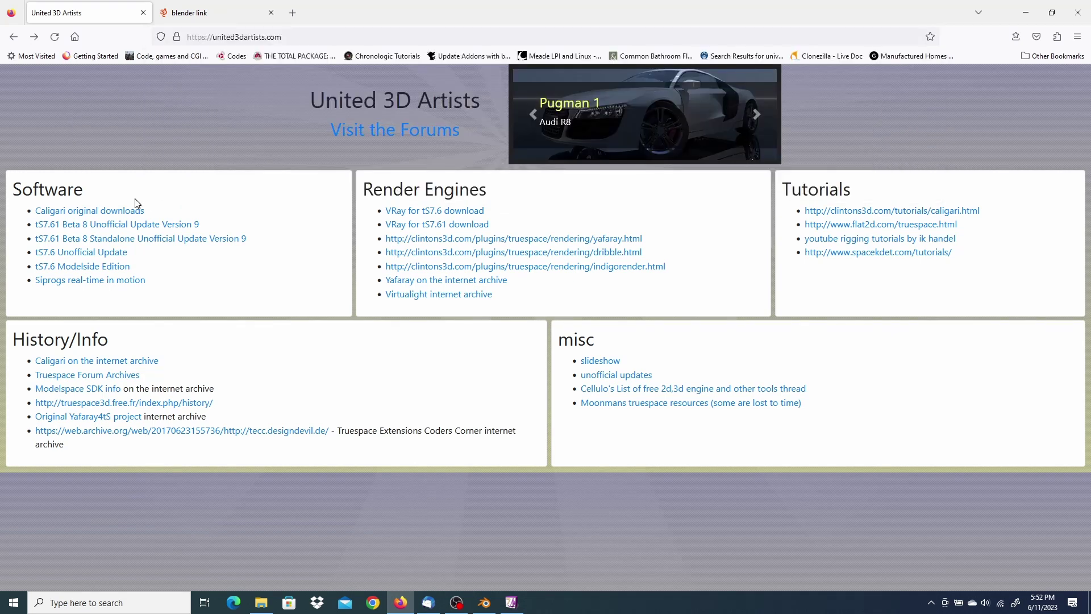
click(120, 225)
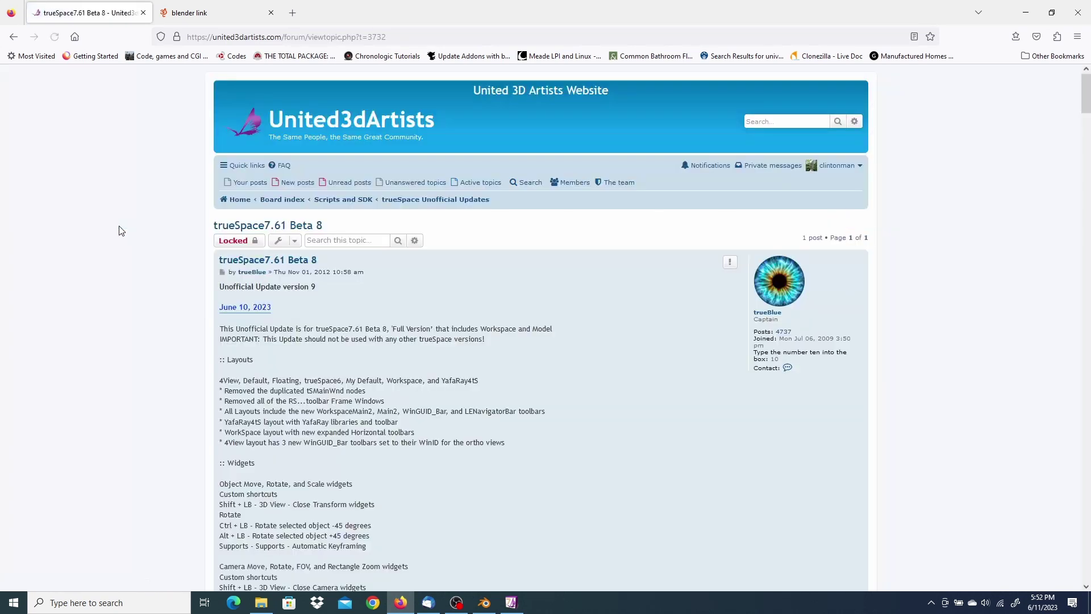
Step: Review the tS7.61B8.9.exe.zip attachment and highlight the beginning of the update instructions in the forum post
scroll(1087, 91, down, 8)
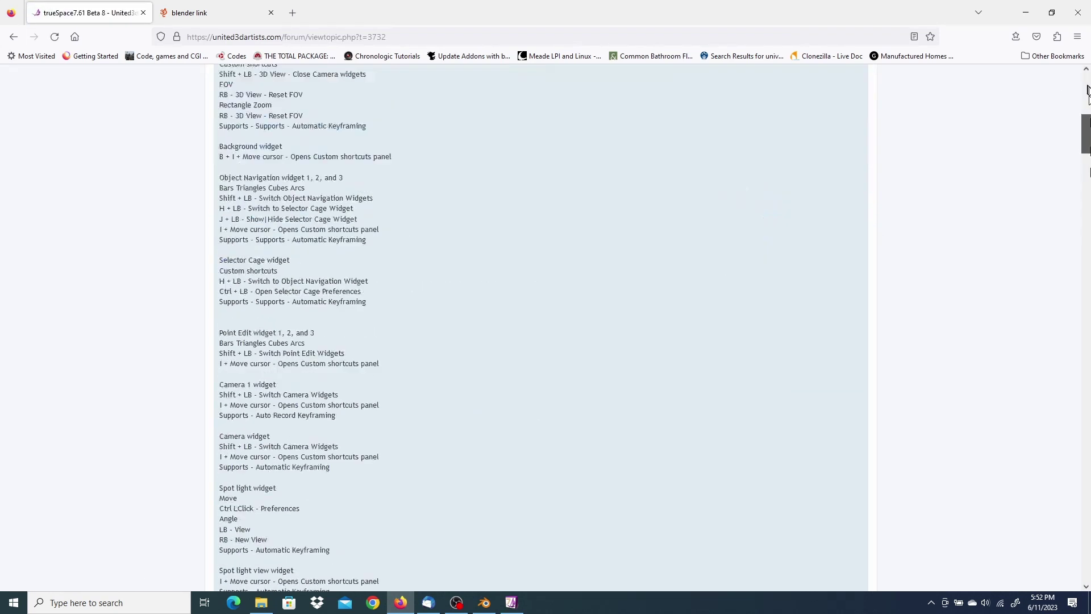
scroll(1087, 91, down, 15)
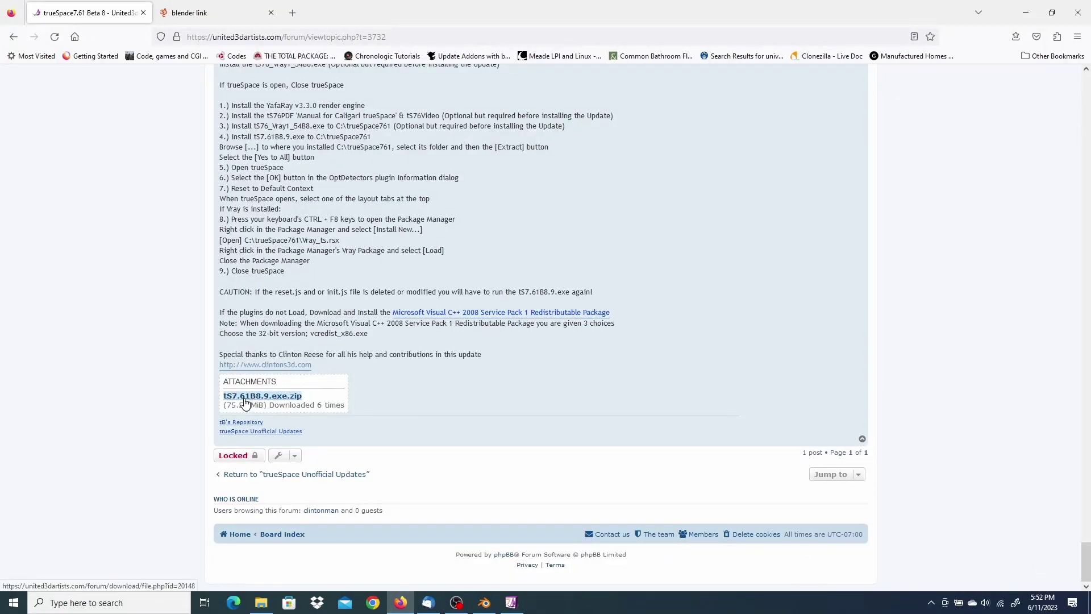
scroll(1086, 558, up, 3)
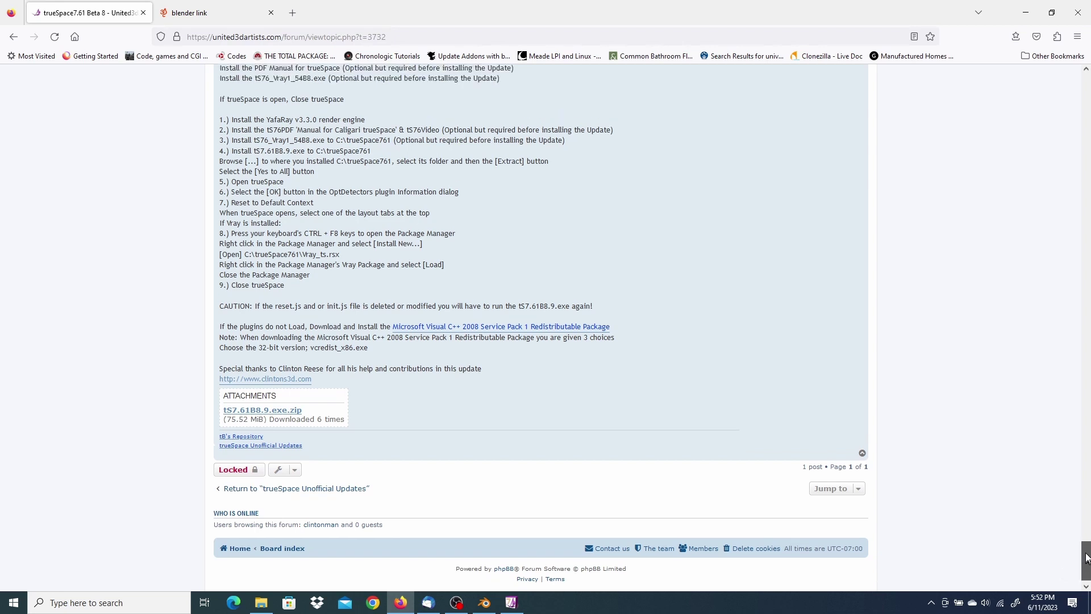
scroll(1086, 558, up, 5)
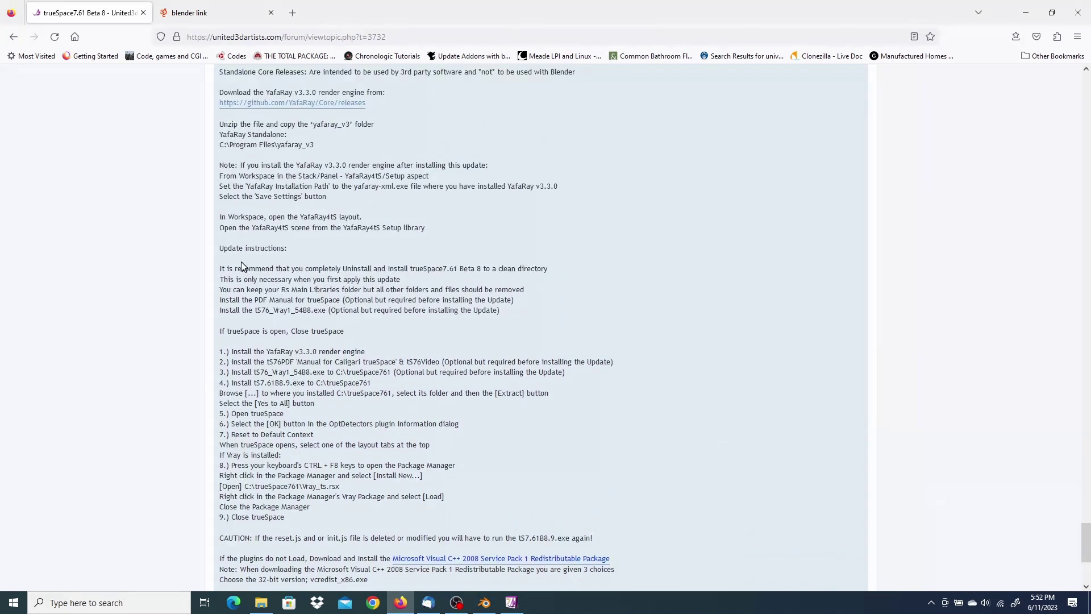
drag(221, 247, 365, 352)
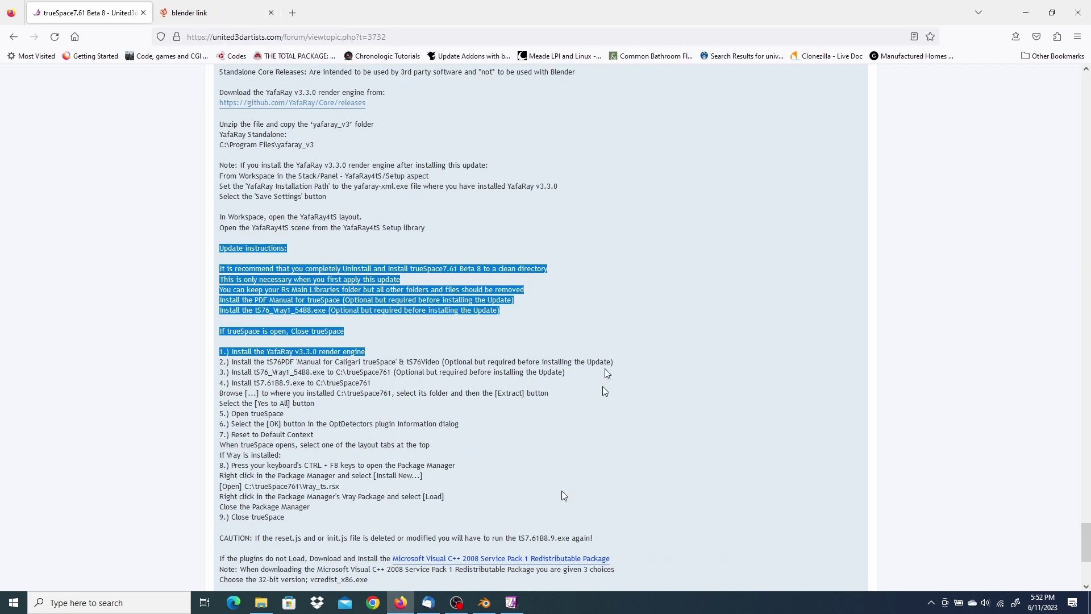
Step: Switch to trueSpace, change the lower animation view to the 2D link editor, and enlarge it upward
click(510, 604)
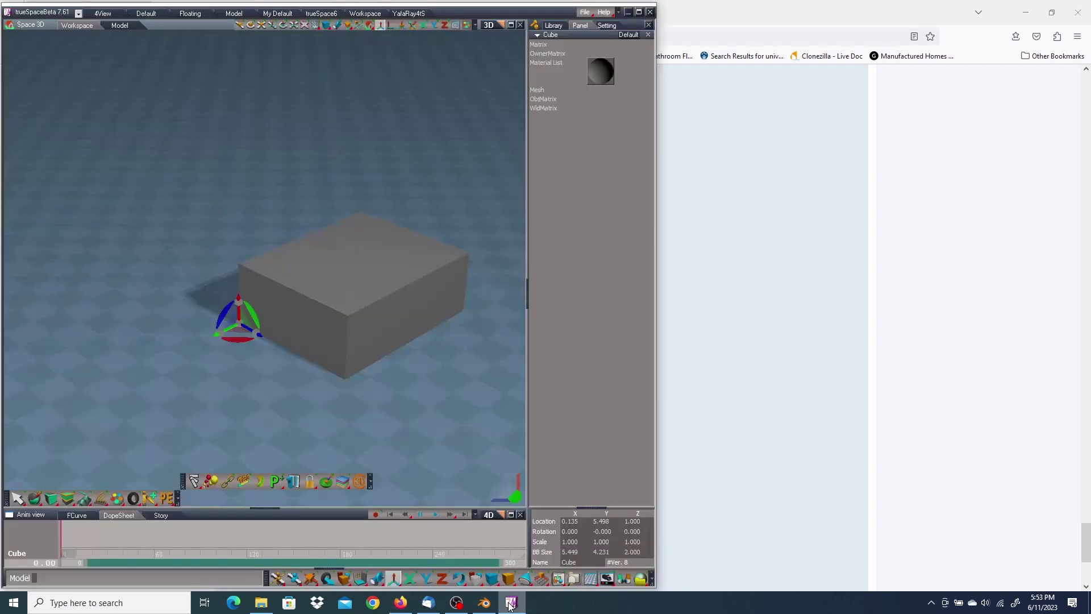
click(488, 515)
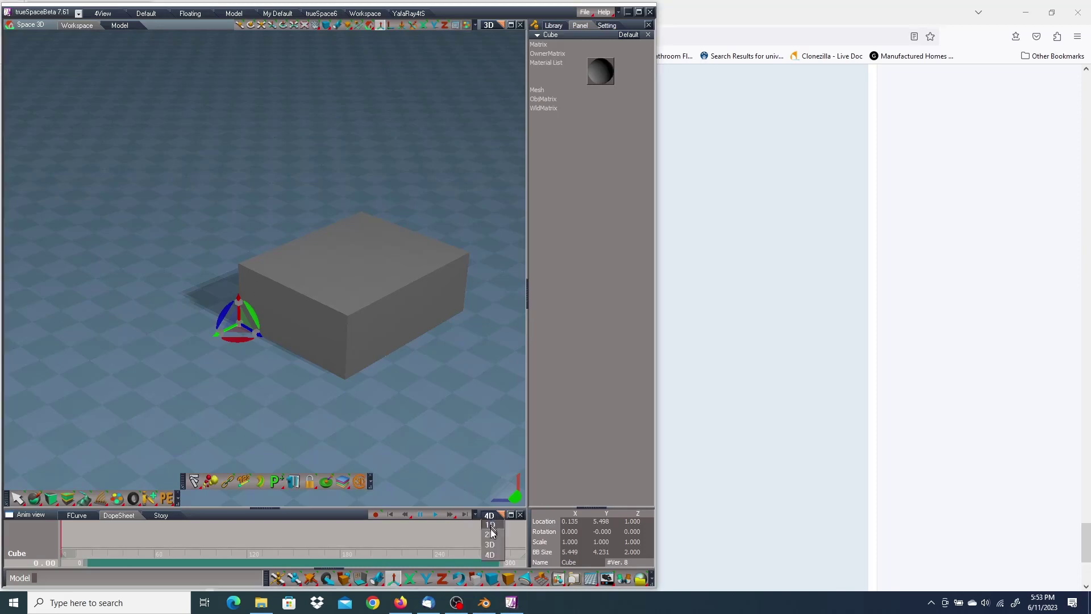
click(491, 534)
drag(304, 510, 303, 391)
Step: Load BlenderLinkAutoload.RsObj from the Downloads folder into an empty area of the trueSpace link editor
click(262, 603)
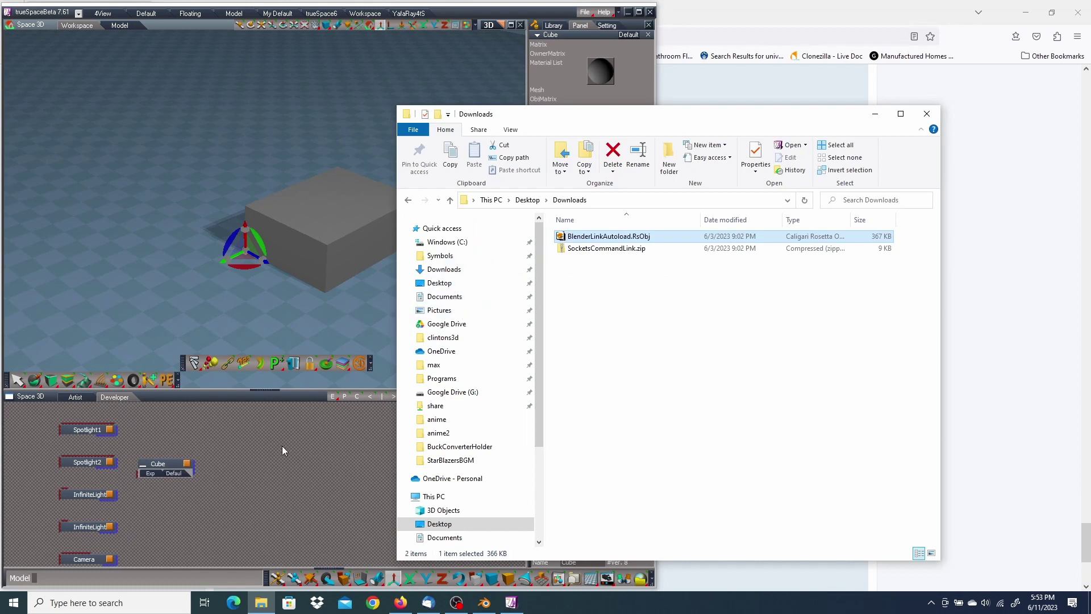
drag(283, 450, 283, 450)
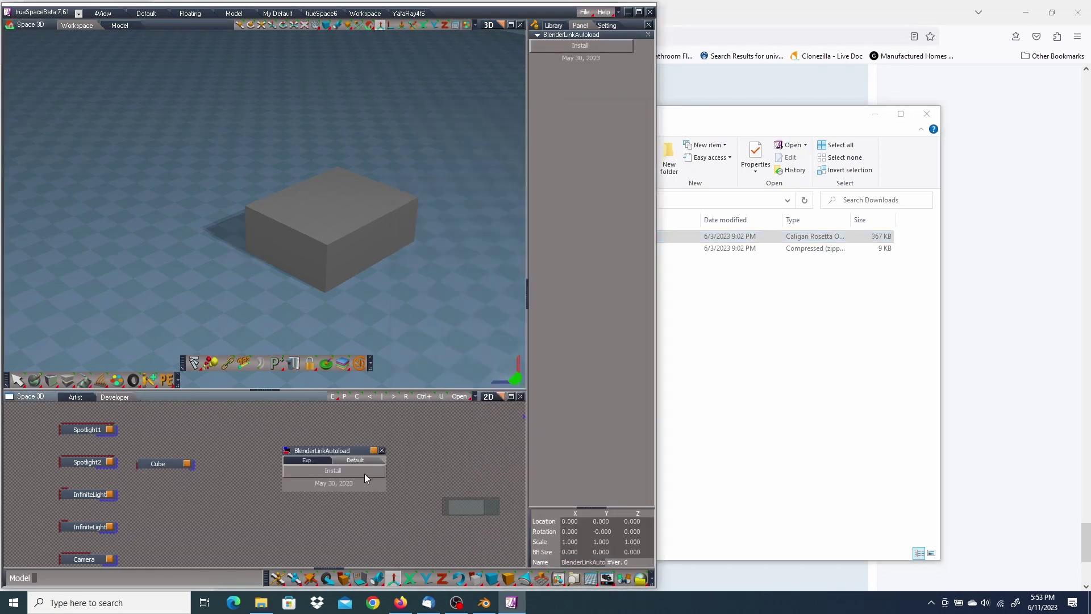
Step: Run the BlenderLinkAutoload installation, close the log window, and remove the installer node from the link editor
click(360, 472)
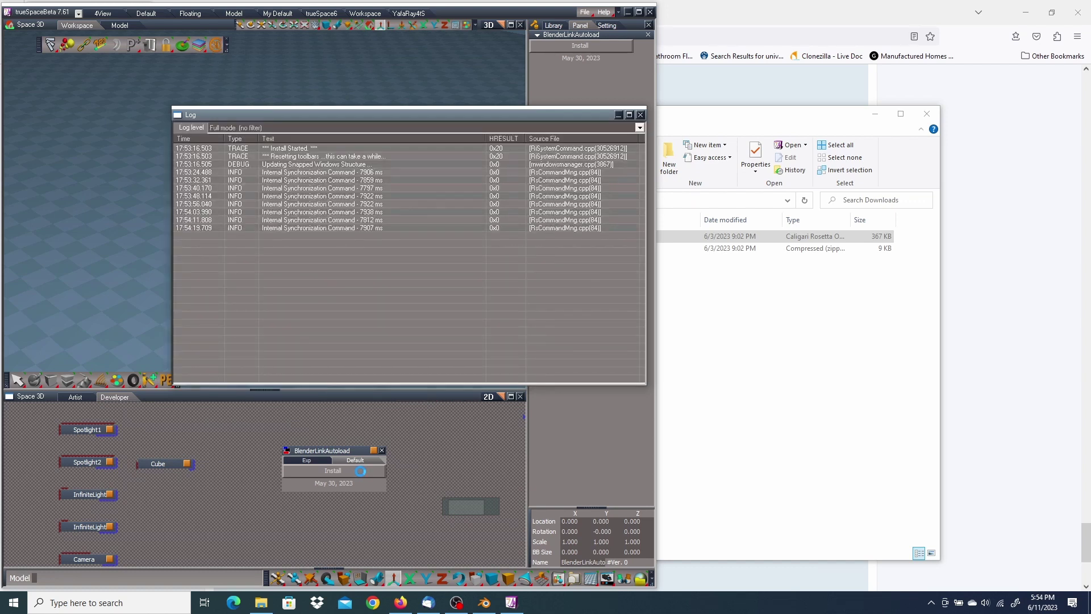
click(640, 116)
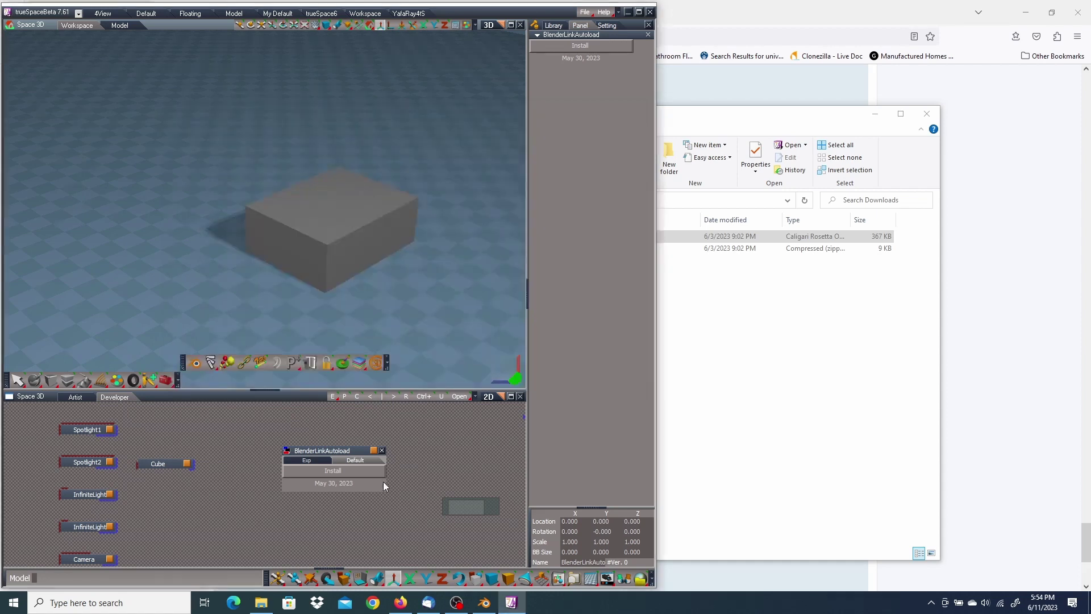
click(382, 450)
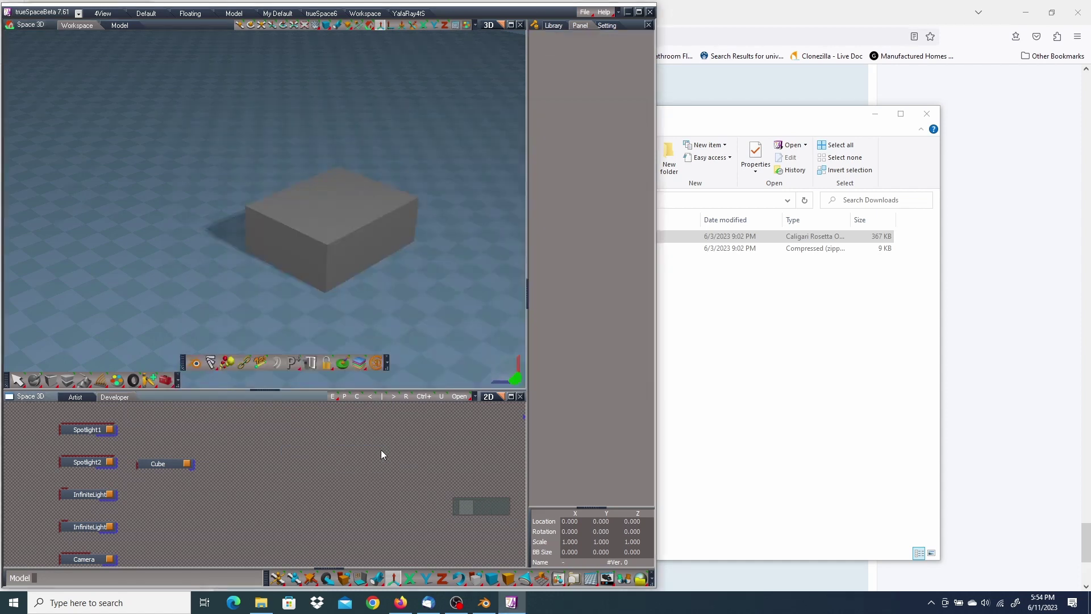
Step: Open the BlenderLink UV Tools as a floating panel over the 3D view, and start the Command Link server in Blender
click(196, 362)
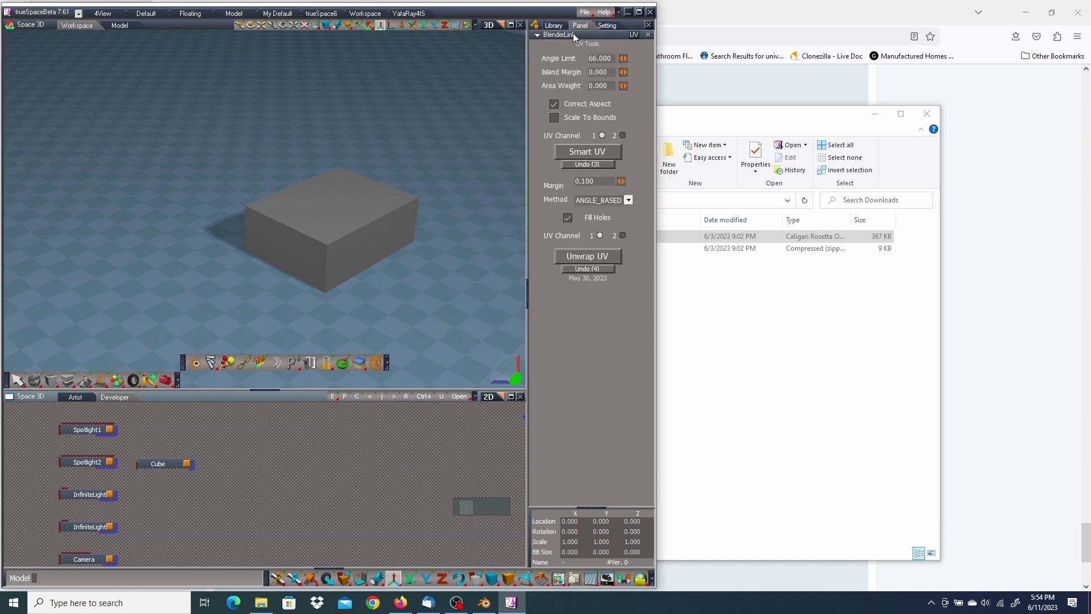
drag(573, 33, 427, 74)
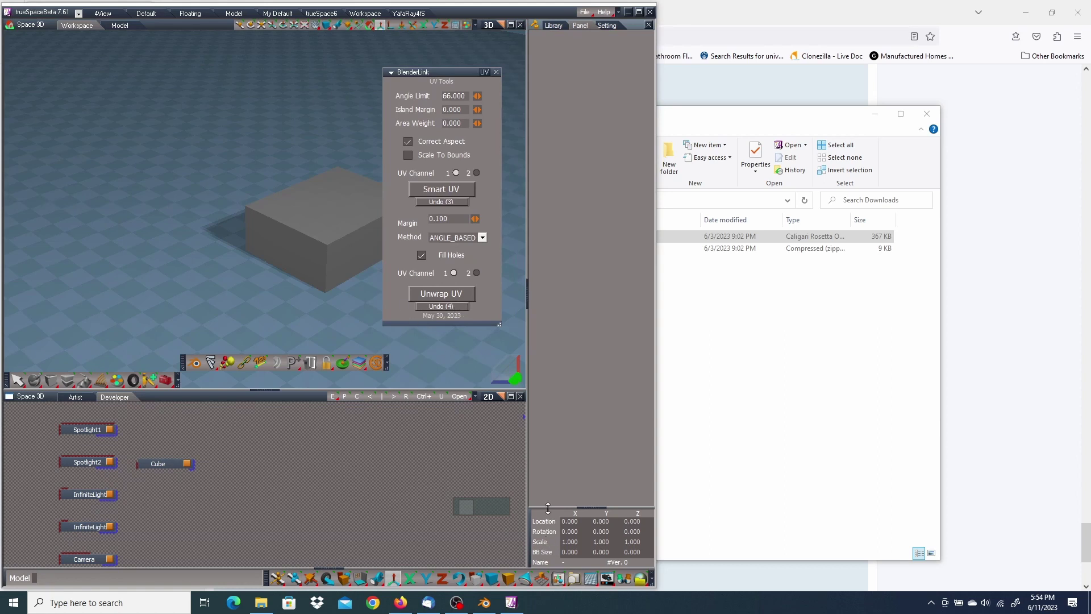
click(485, 602)
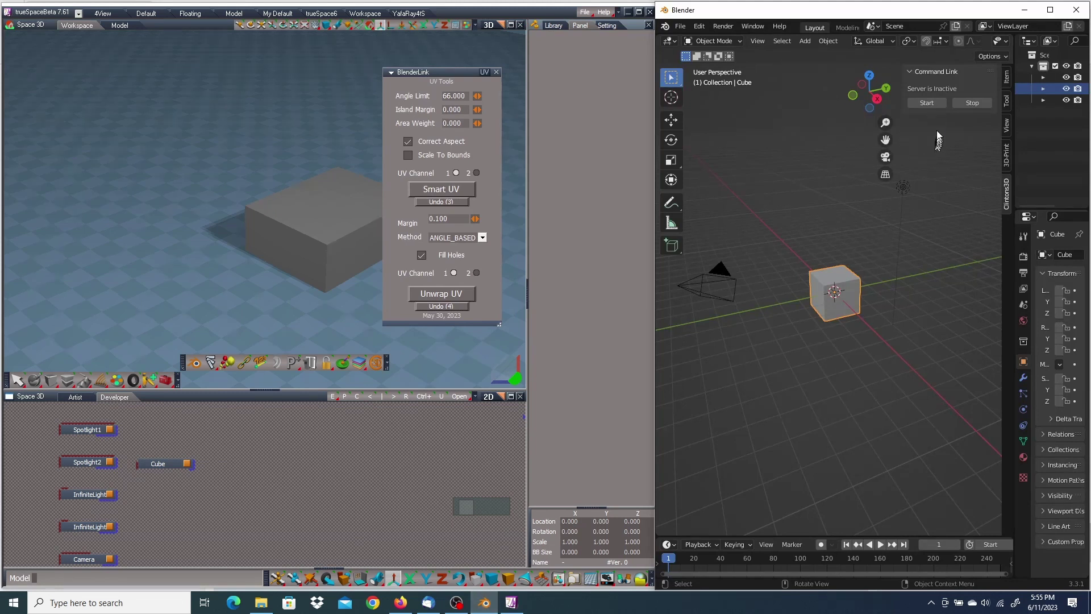
click(927, 102)
Step: Select the cube in trueSpace and paint it with the purple lettered material from the Materials - Textures library
click(312, 217)
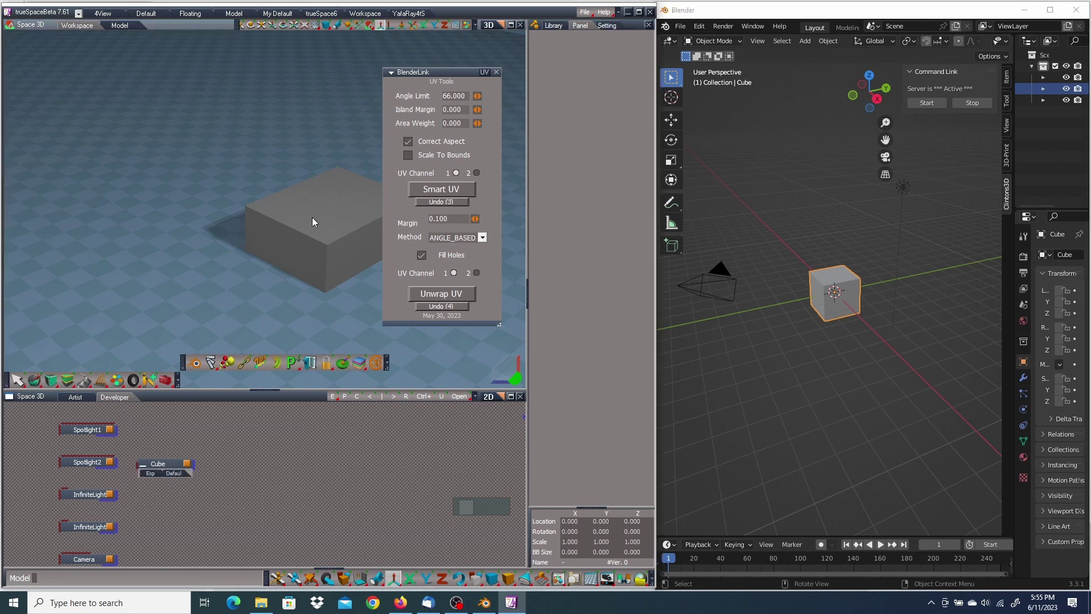
click(115, 383)
click(645, 75)
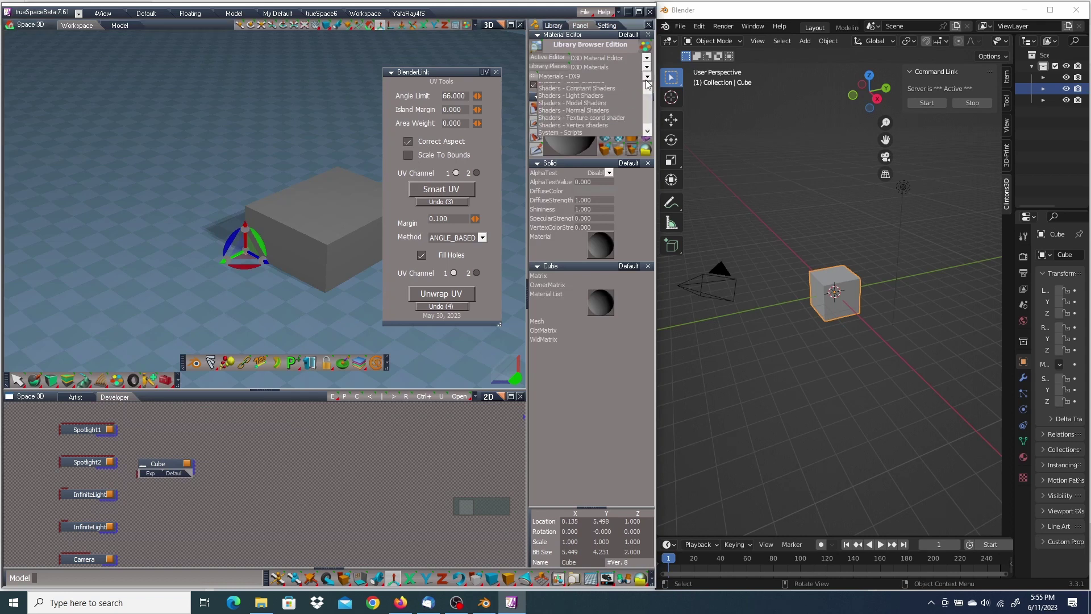
click(585, 95)
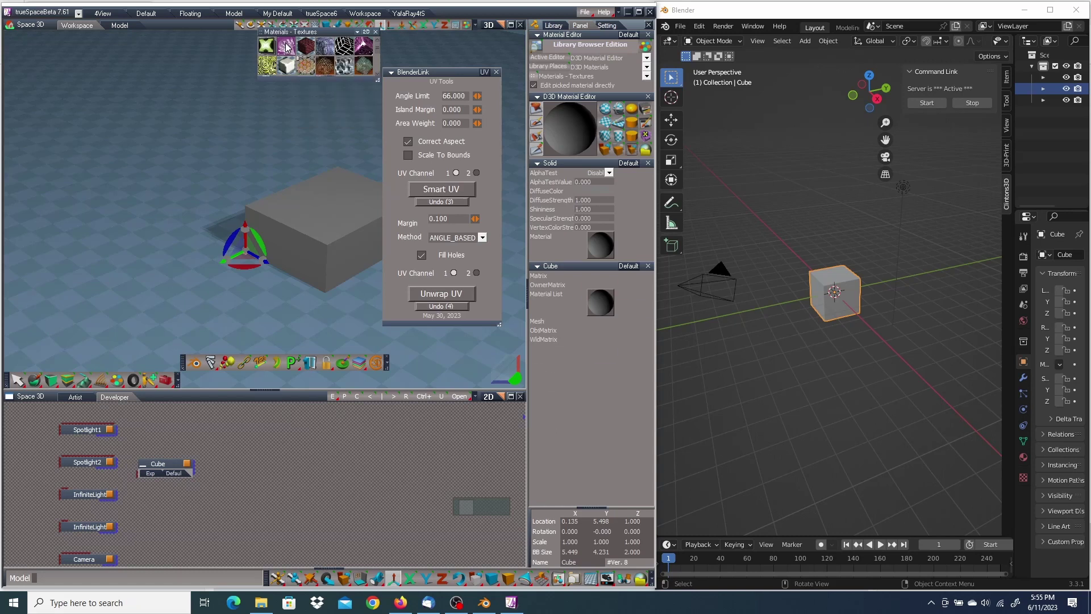
click(287, 47)
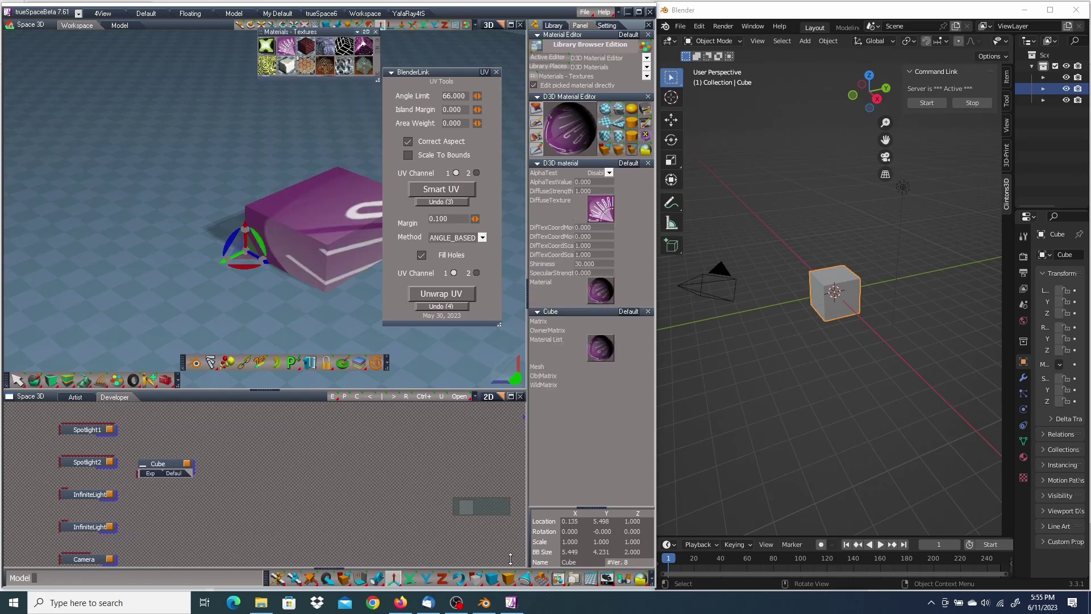
Step: Draw a torus about 8.5 units across beside the cube and convert it to an editable mesh
drag(510, 578, 126, 296)
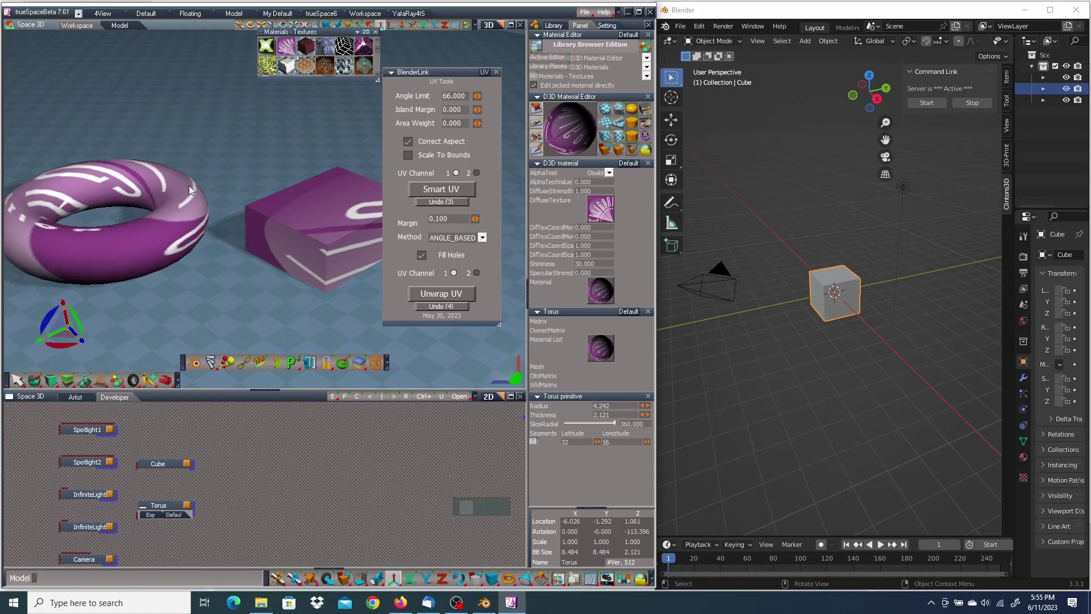
right_click(176, 211)
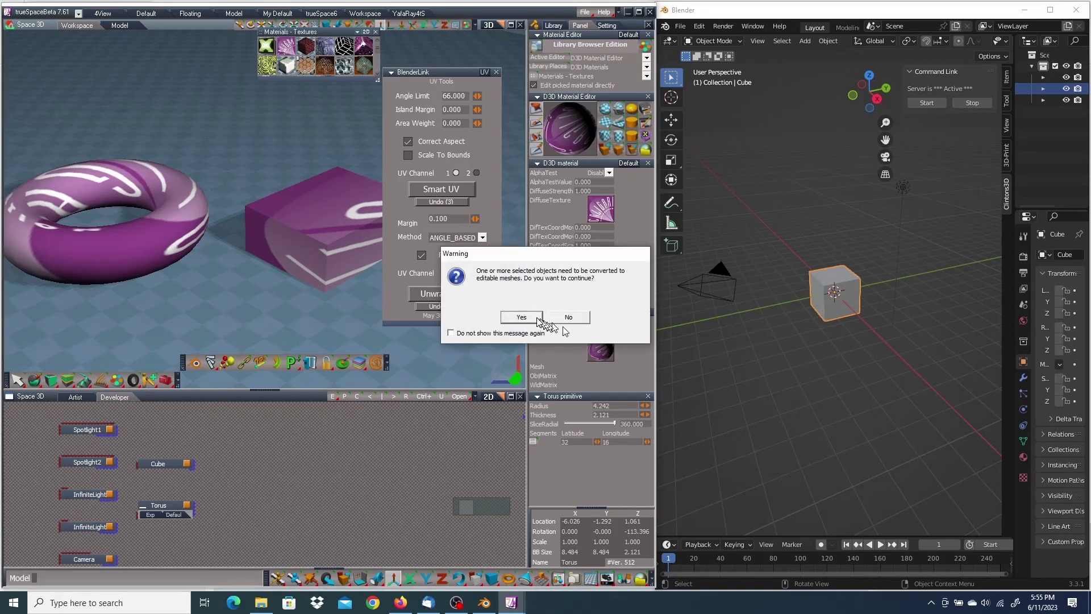
click(521, 316)
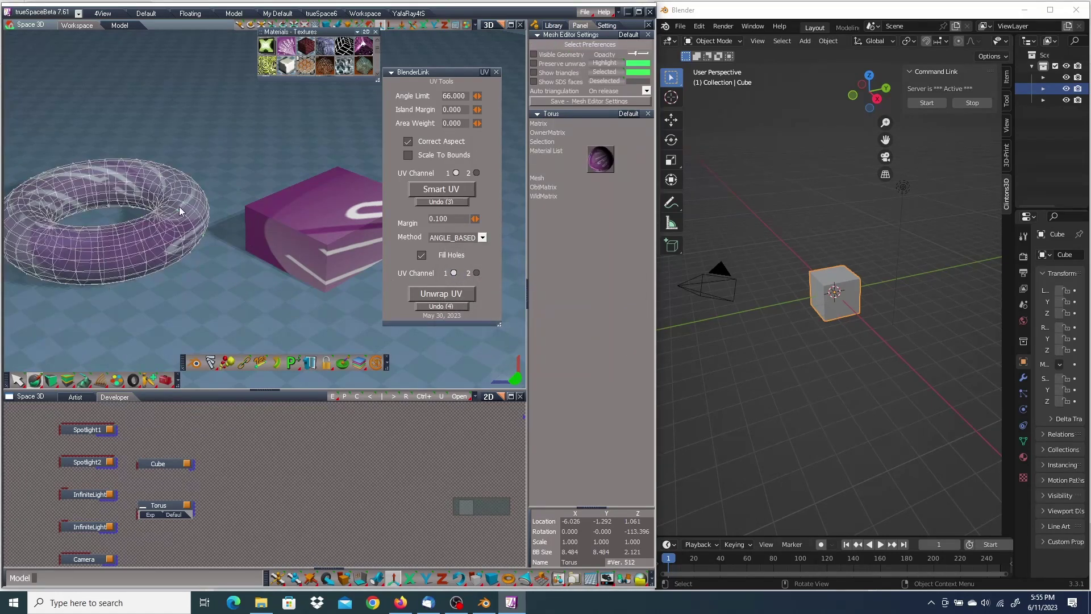
right_click(159, 132)
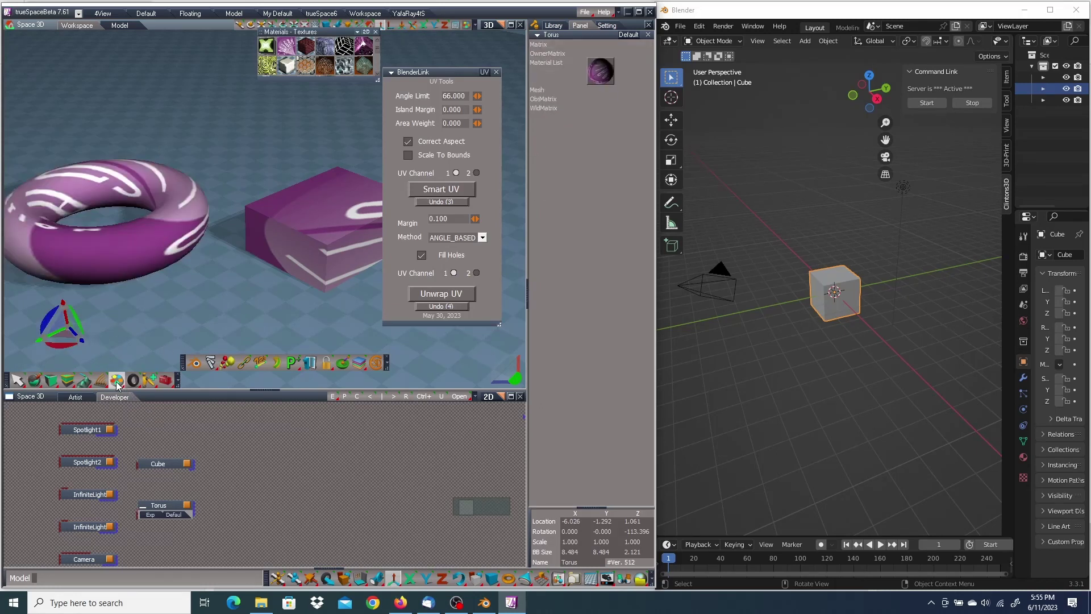
Step: Add the cube to the torus selection, raise both objects about 0.2 units, and run Smart UV on them with Angle Limit 66
ctrl+click(329, 217)
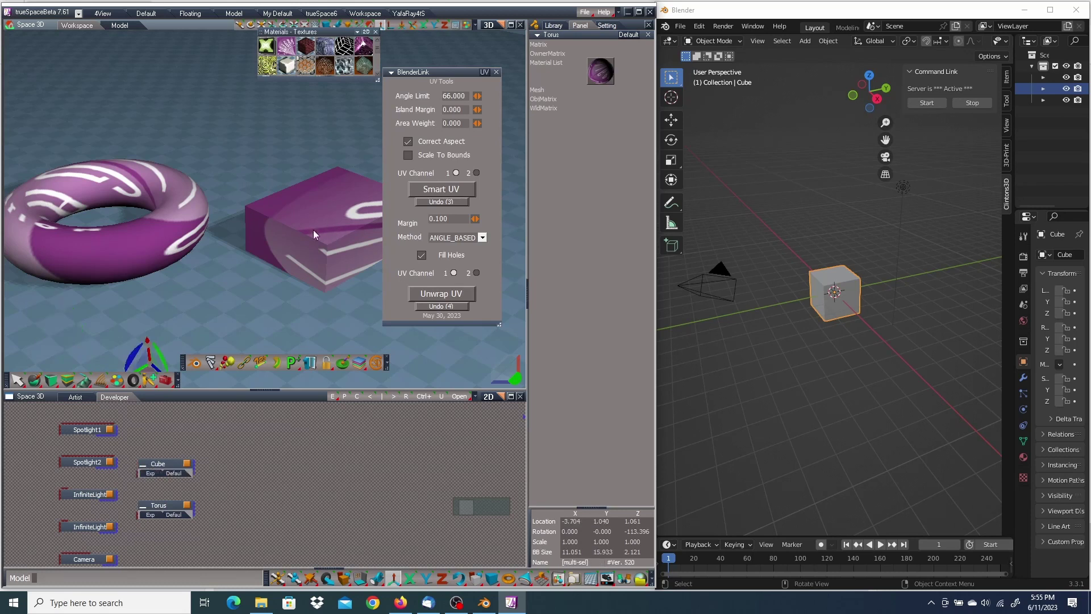
drag(149, 338, 149, 332)
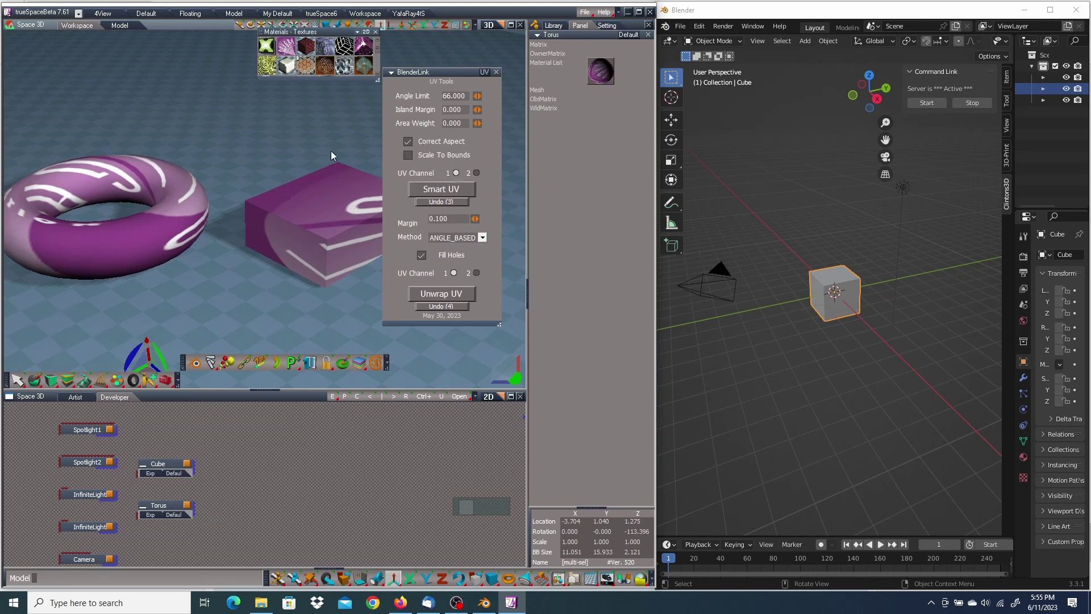
click(441, 190)
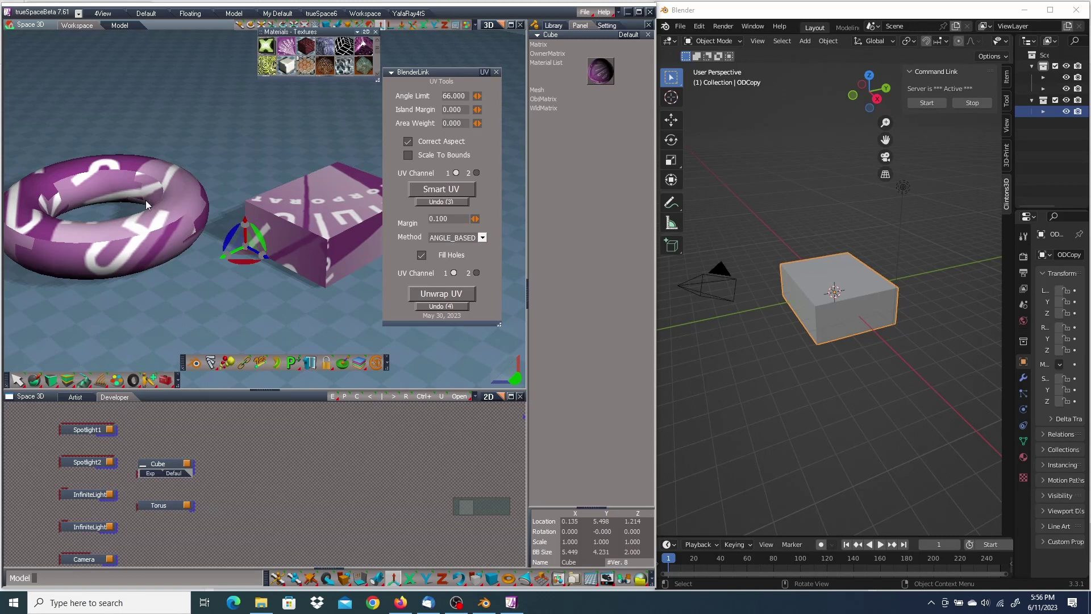
Step: Open the UV Editor for the torus and examine its UV layout and that of the cube
click(125, 247)
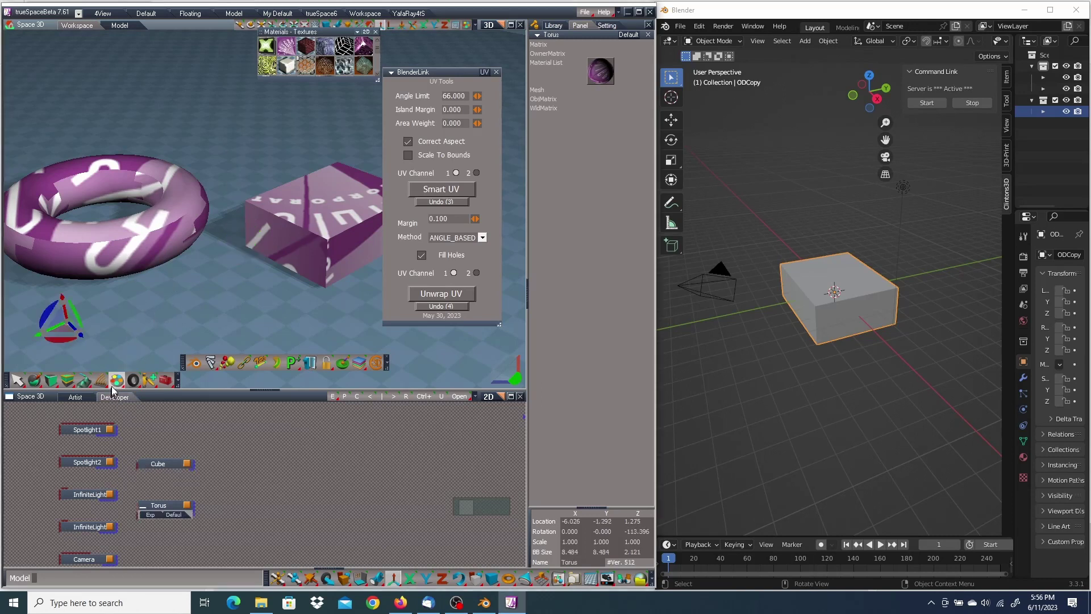
drag(116, 379, 116, 301)
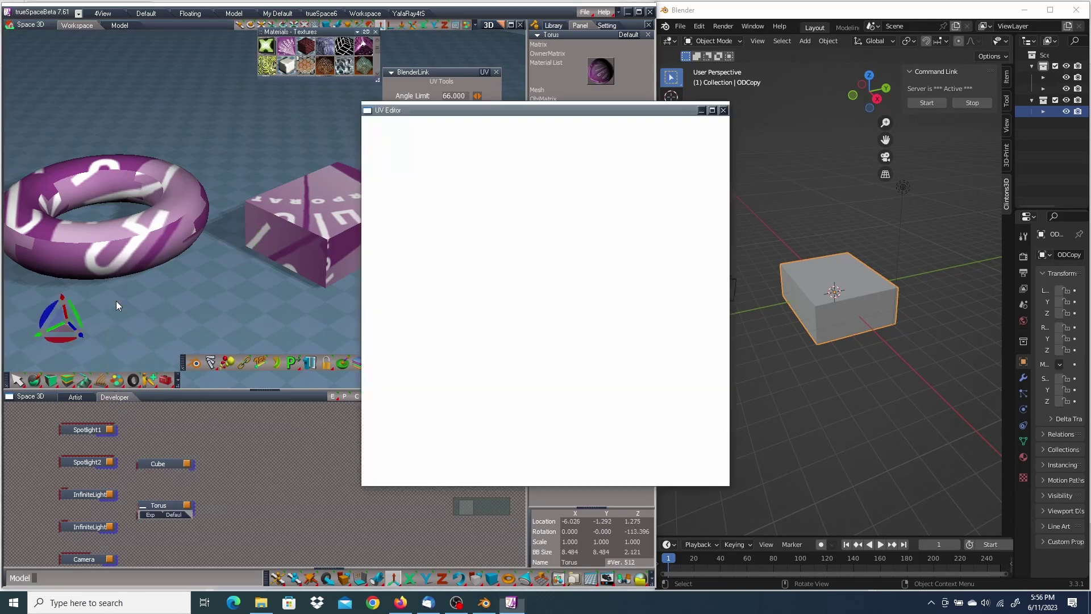
scroll(565, 324, down, 3)
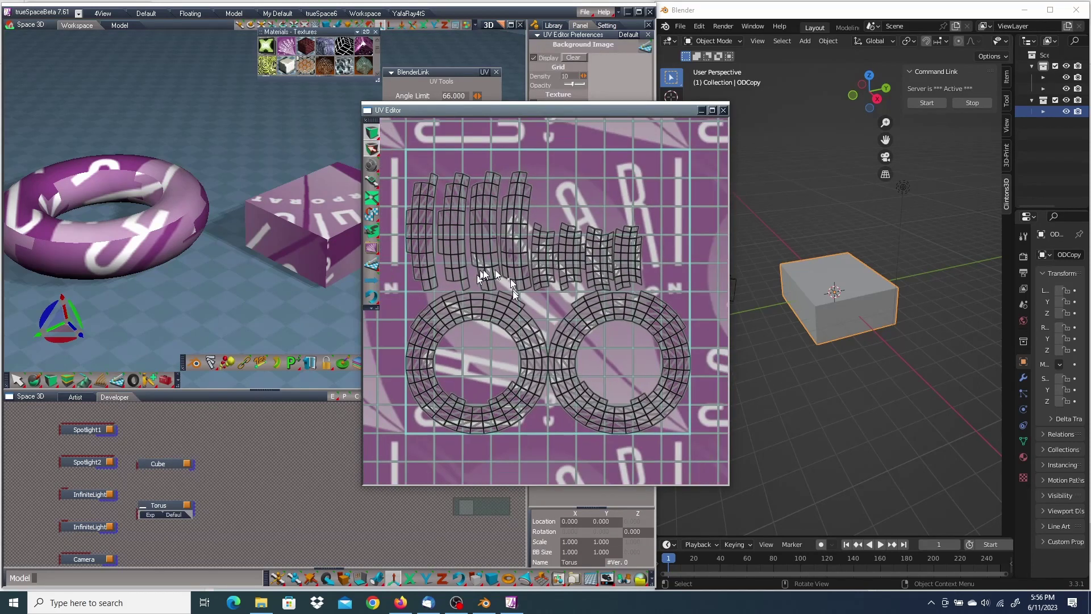
click(315, 210)
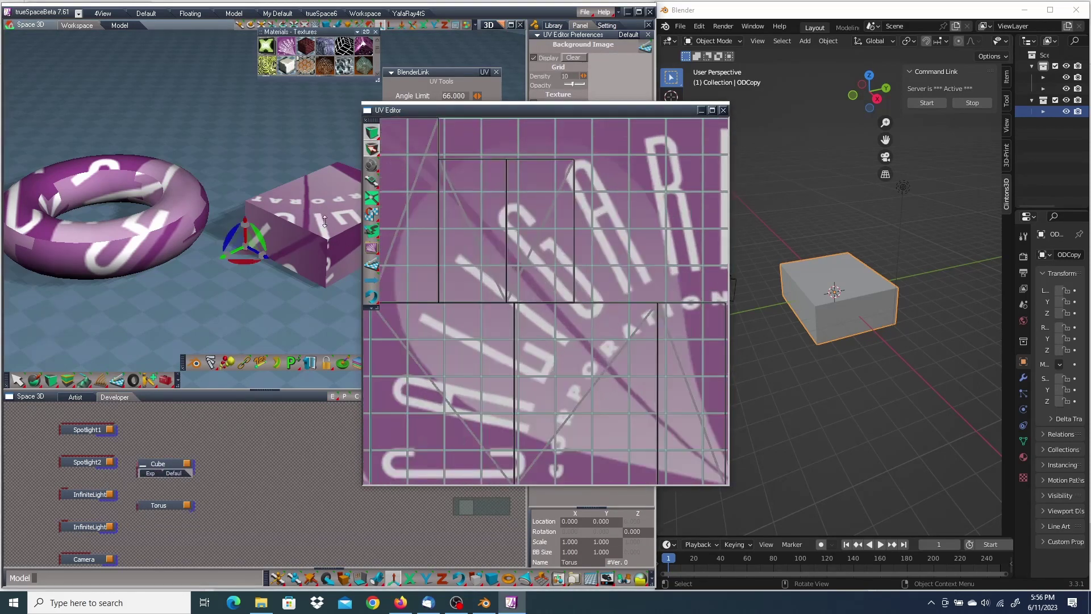
scroll(488, 273, down, 2)
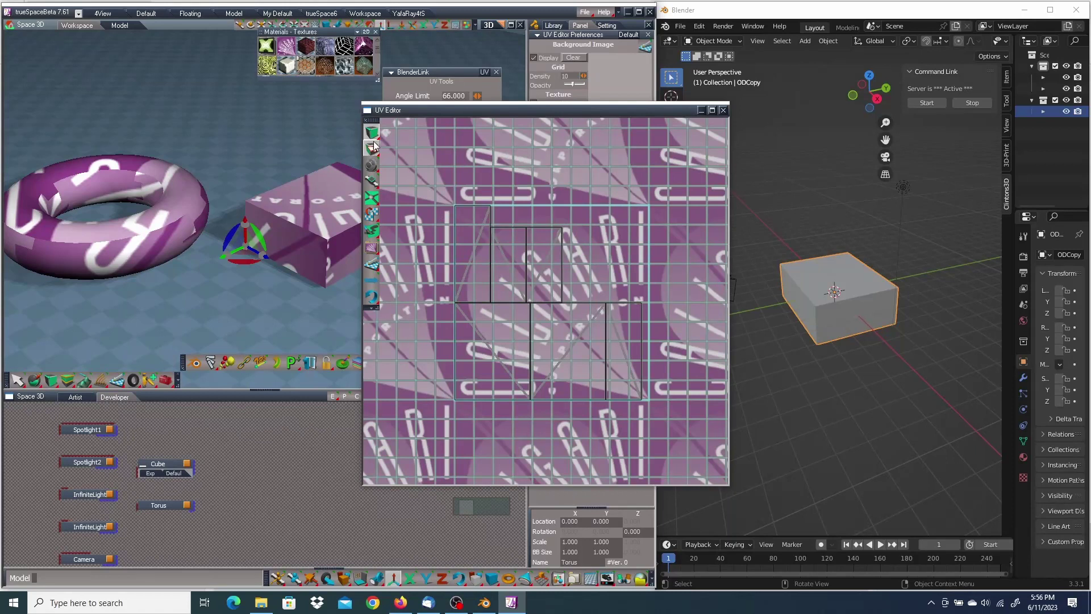
Step: Select all of the cube's UV faces and move the UV Editor window clear of the BlenderLink panel
drag(373, 134, 682, 453)
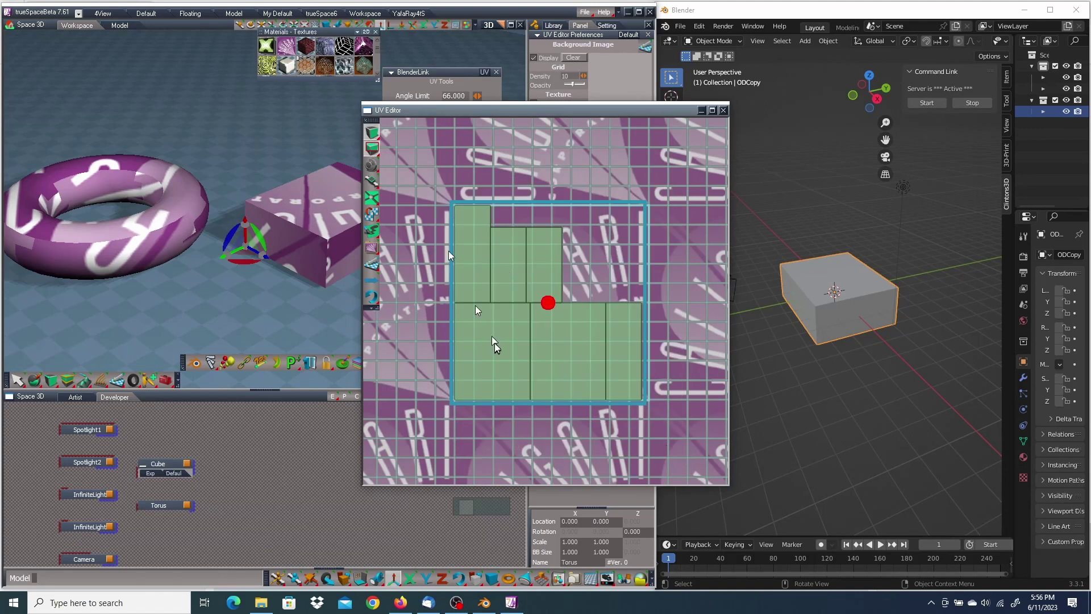
mouse_move(577, 109)
mouse_down()
mouse_move(527, 106)
mouse_move(500, 170)
mouse_move(529, 199)
mouse_move(515, 169)
mouse_move(545, 124)
mouse_move(571, 116)
mouse_up()
drag(488, 112, 719, 142)
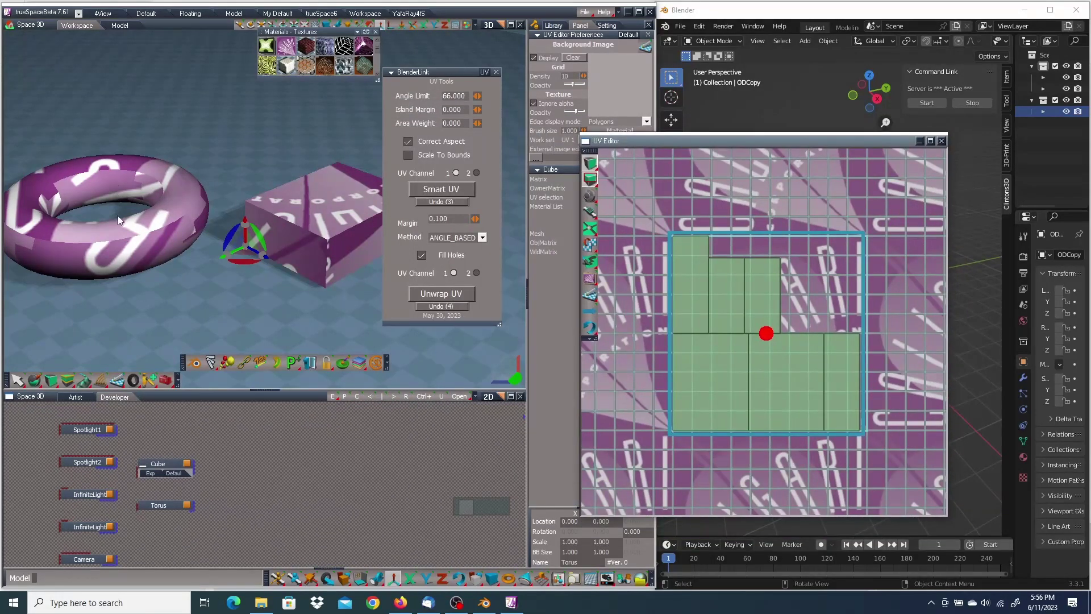
Step: Enter mesh editing on the torus, choose a selection tool, and move the mesh editor's Opacity setting to the end of its range
click(112, 236)
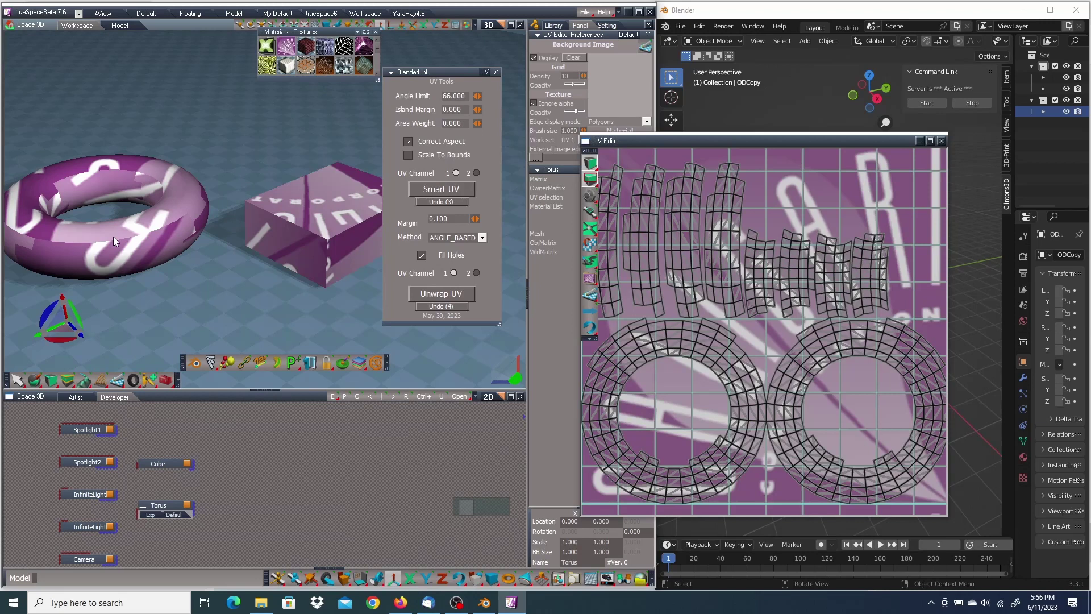
double_click(114, 237)
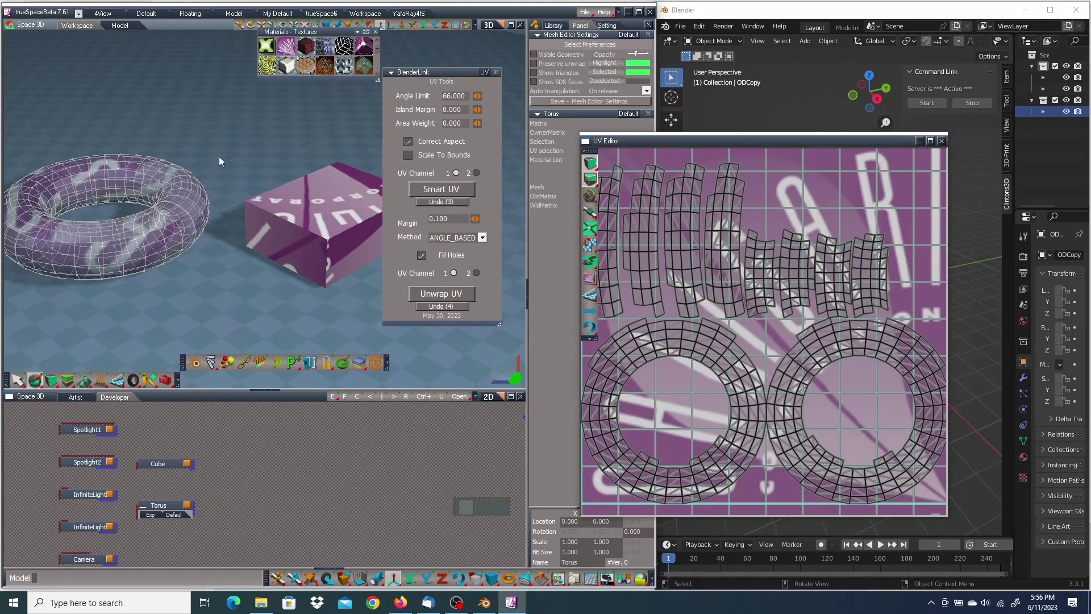
right_click(194, 139)
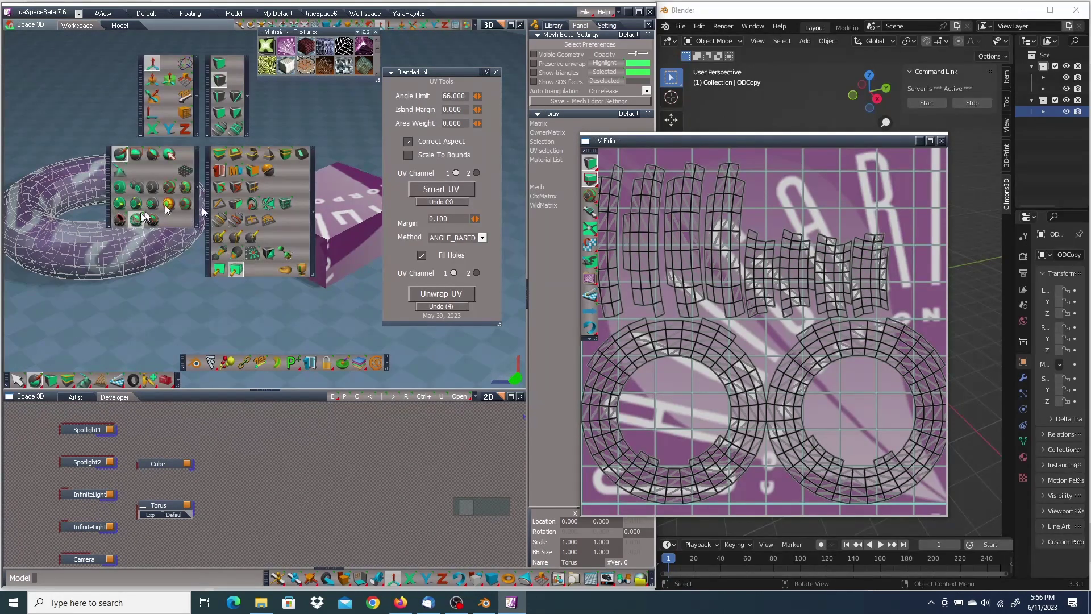
click(221, 132)
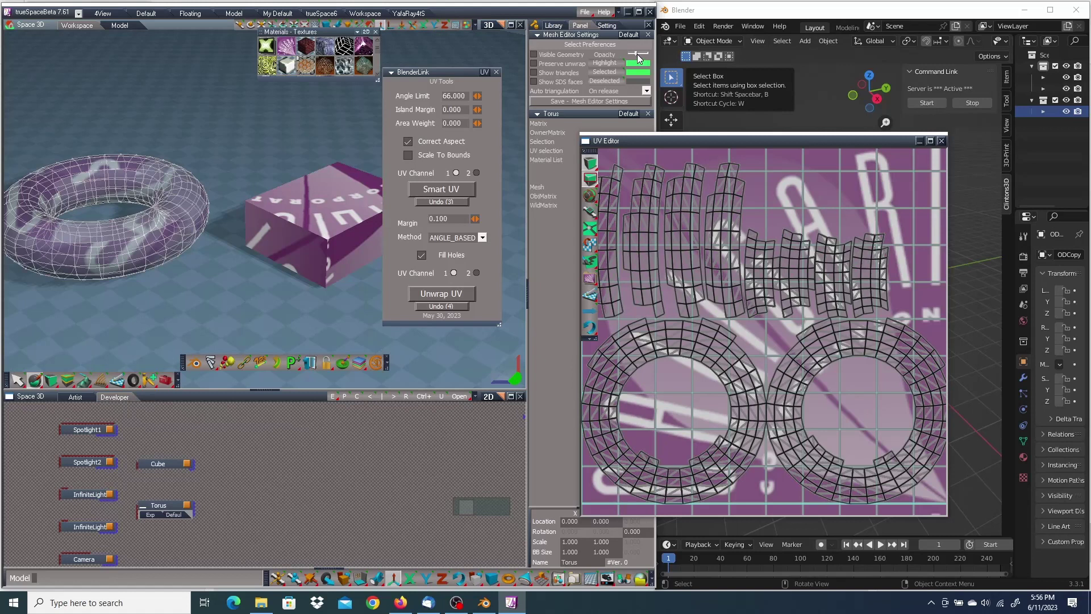
drag(638, 54, 647, 57)
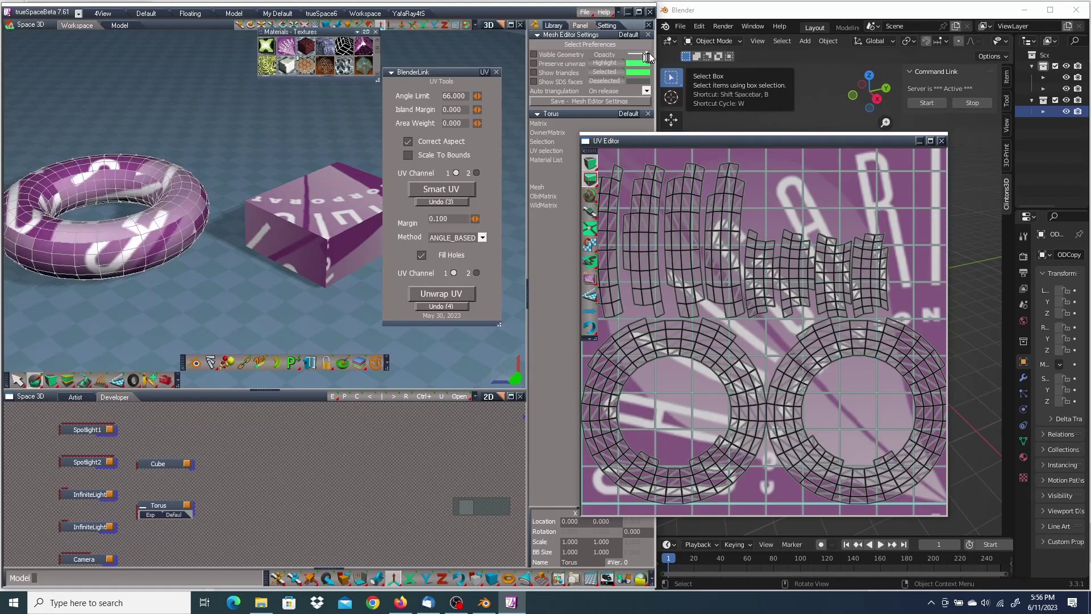
Step: Select lengthwise and crosswise edge loops on the torus as seams and run Unwrap UV with the ANGLE_BASED method and margin 0.100
click(94, 269)
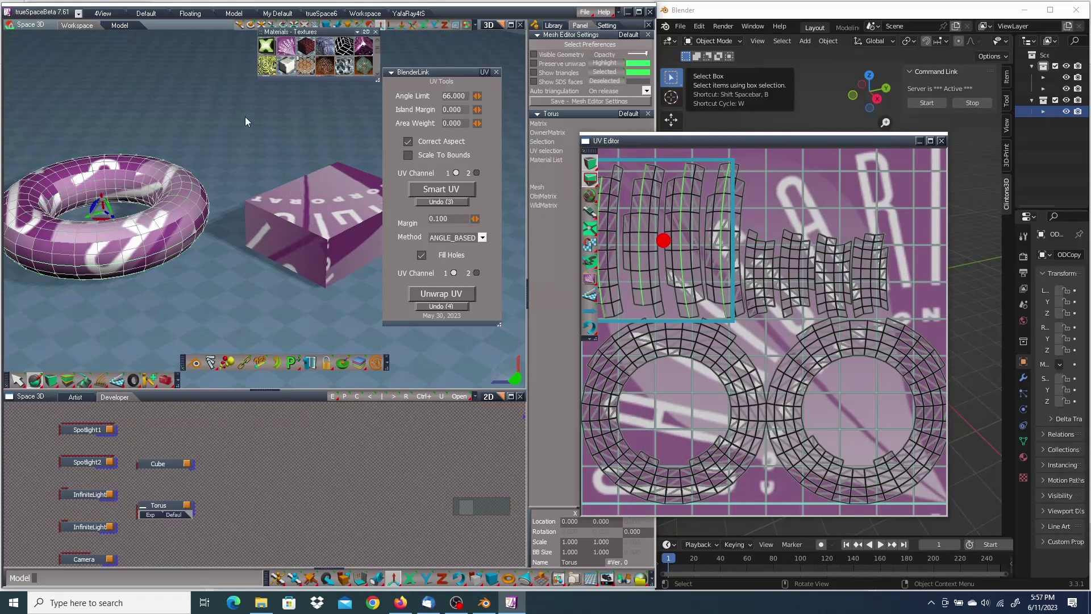
right_click(219, 120)
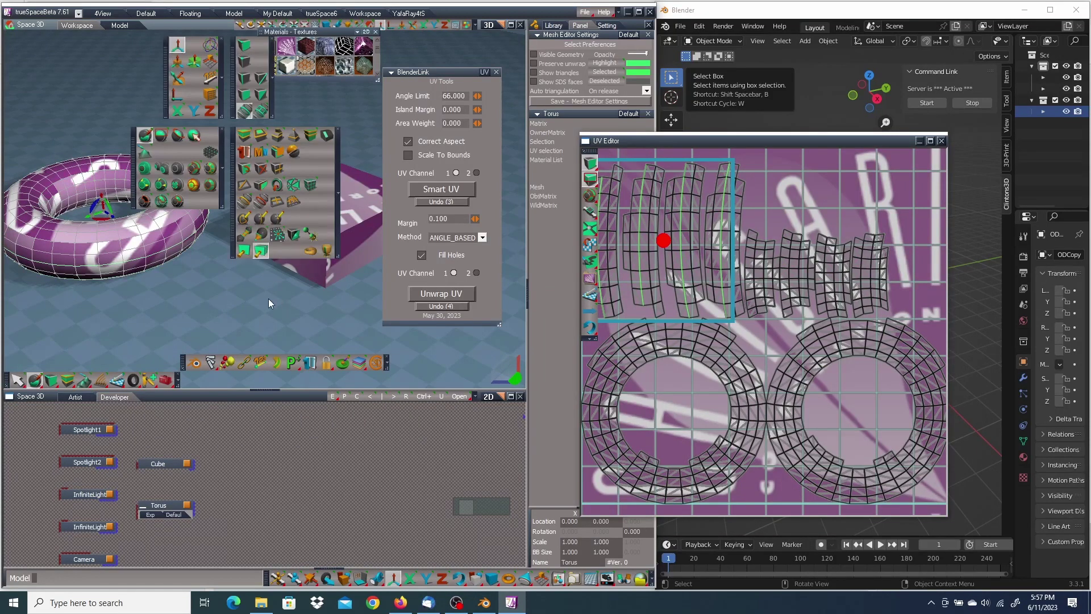
click(245, 251)
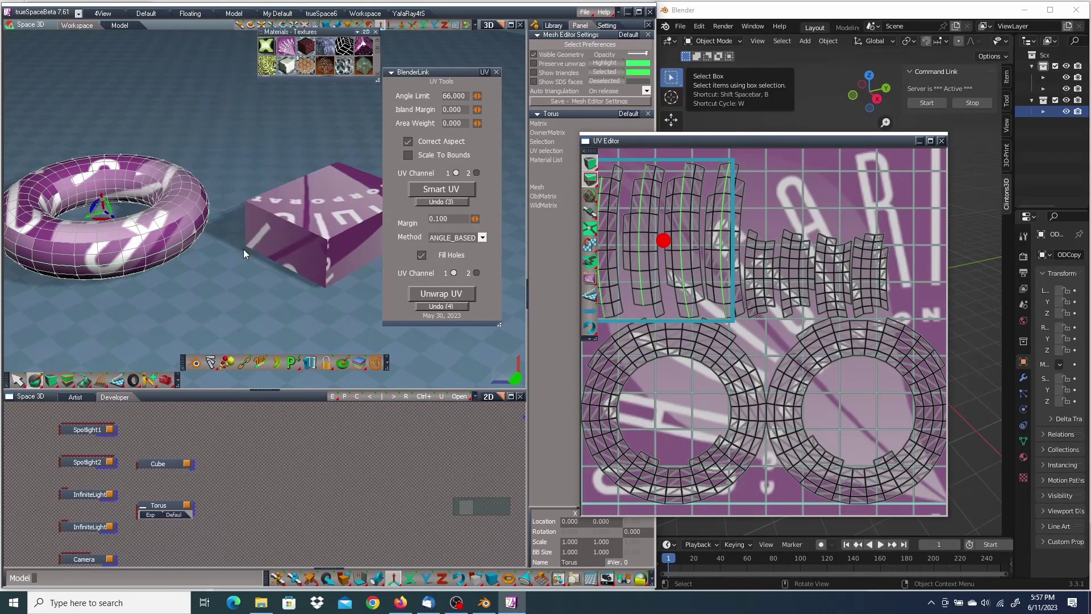
ctrl+click(101, 183)
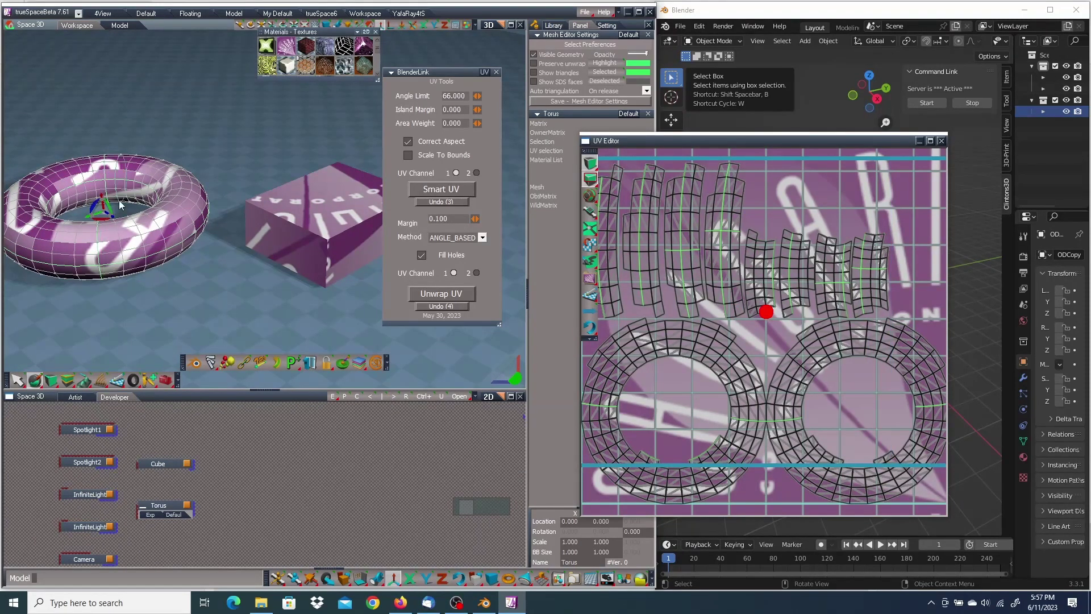
drag(181, 300, 215, 305)
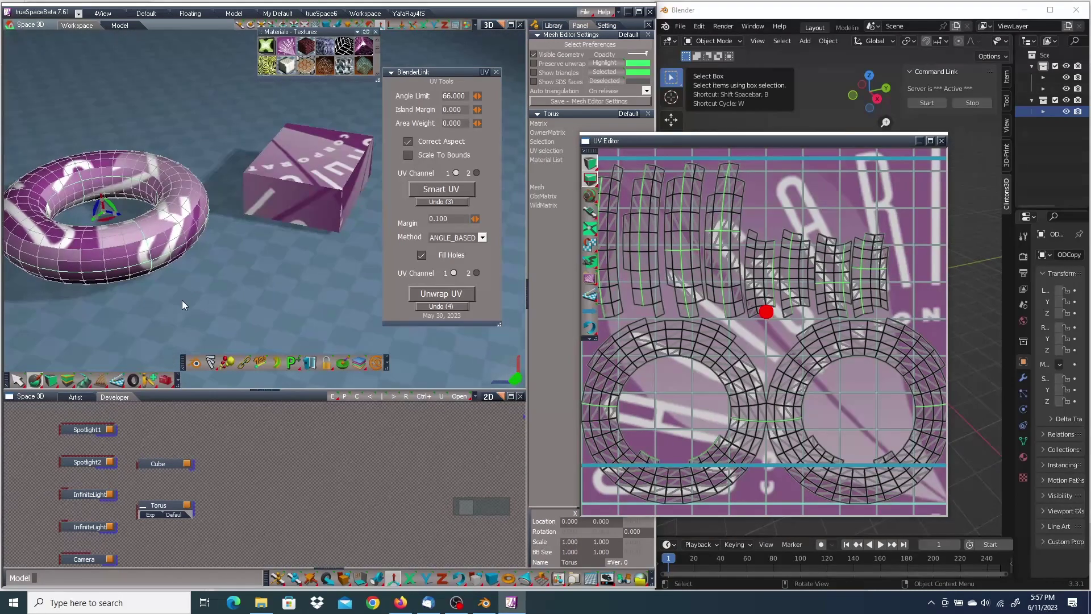
click(444, 296)
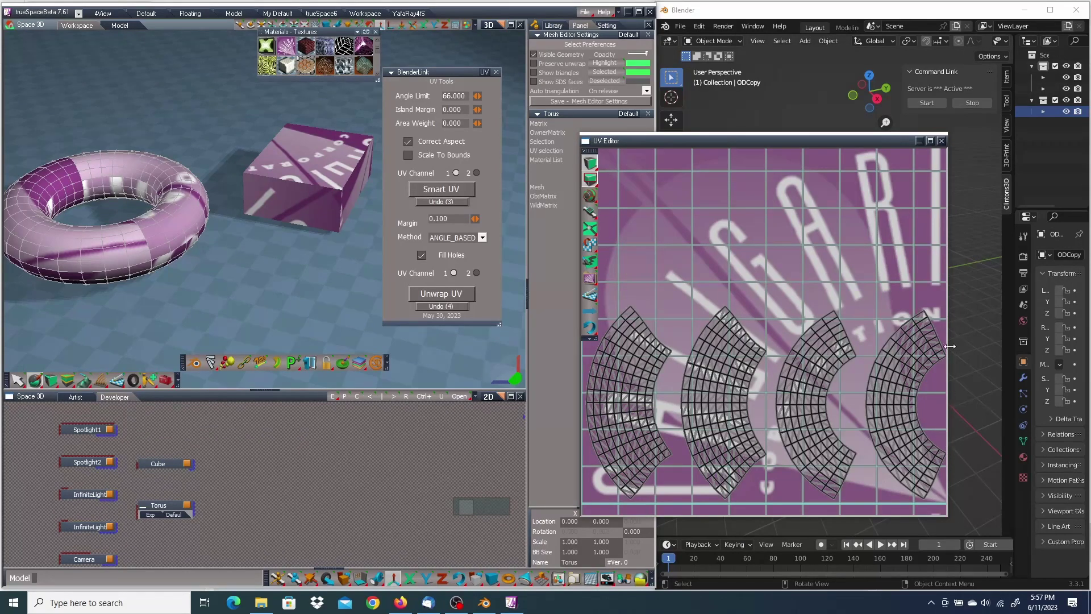
Step: Undo the last unwrap on the torus and delete the torus from the scene
click(449, 306)
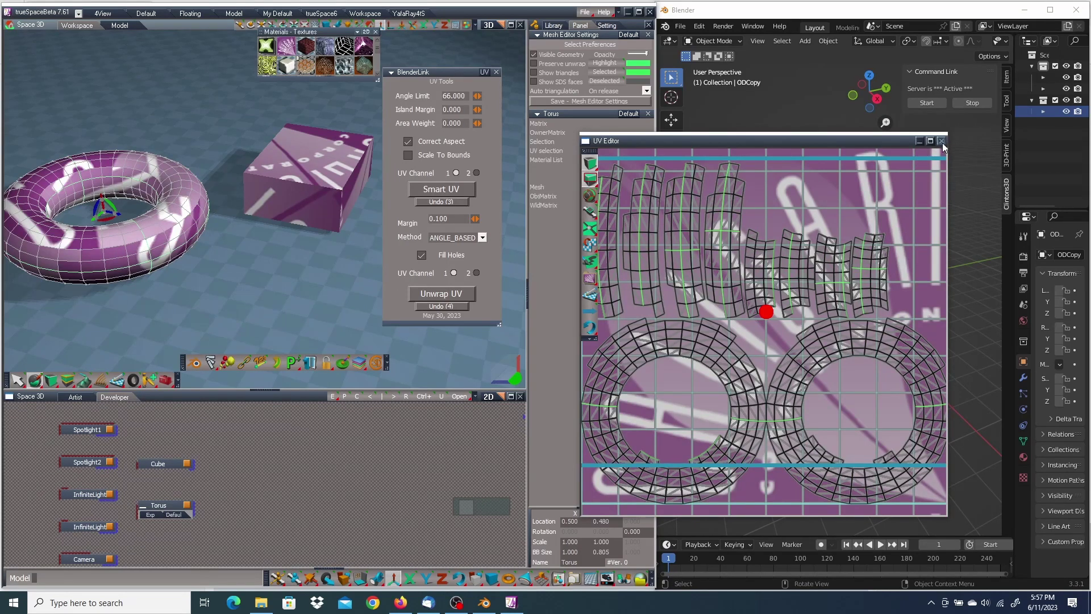
click(242, 255)
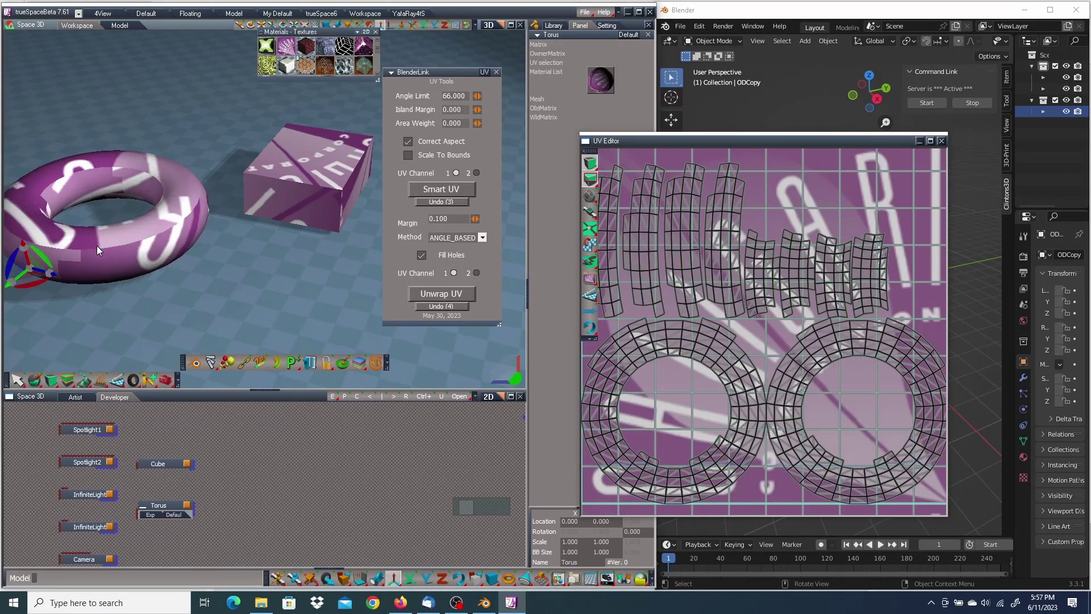
key(Delete)
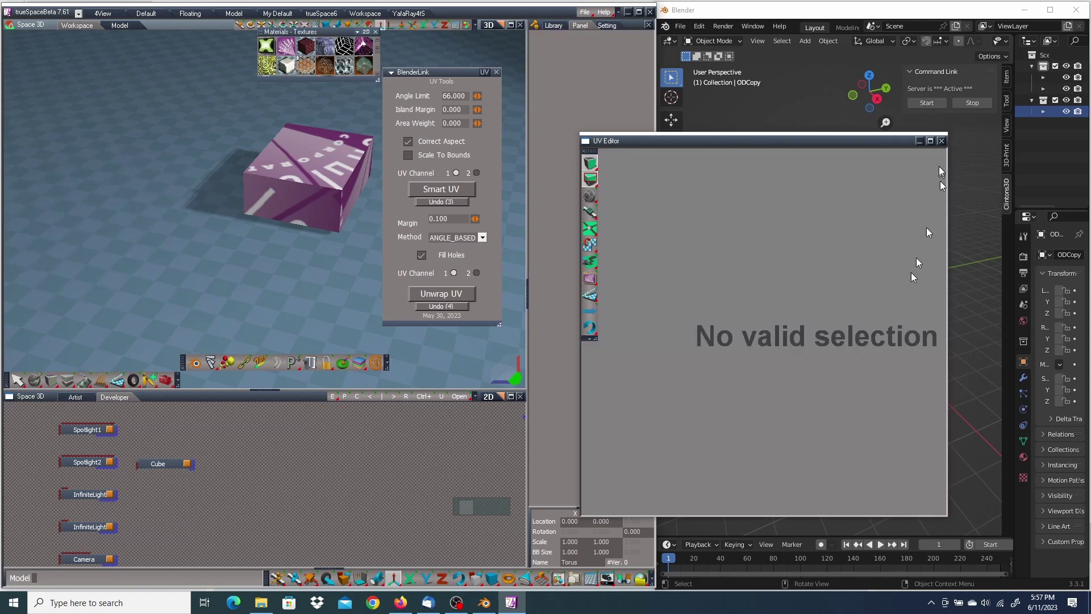
Step: Close the UV Editor and move the cube out of the way to about Y -6.4
click(941, 140)
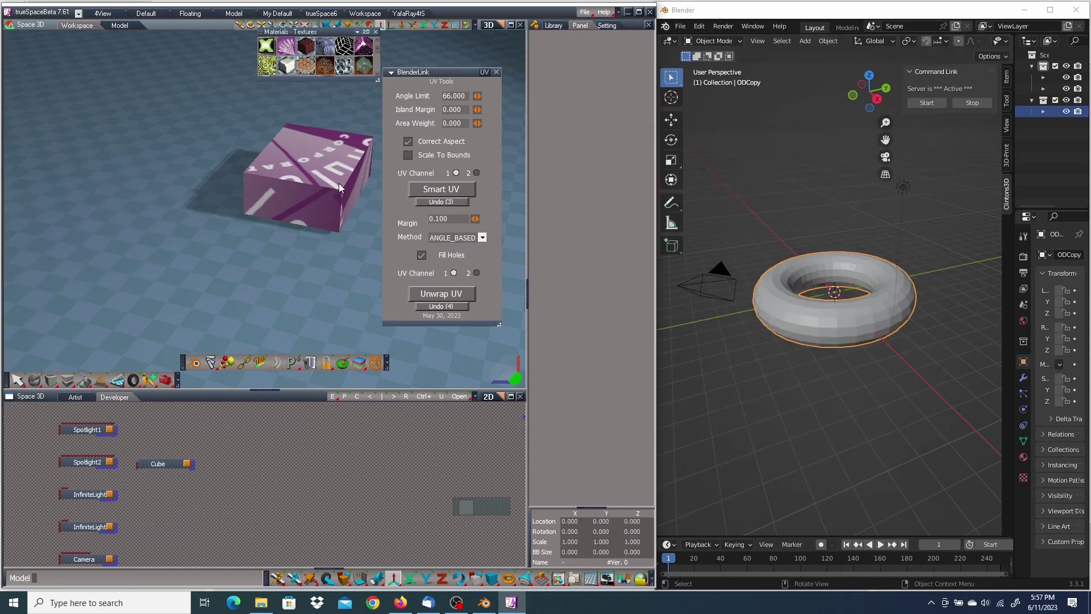
click(307, 176)
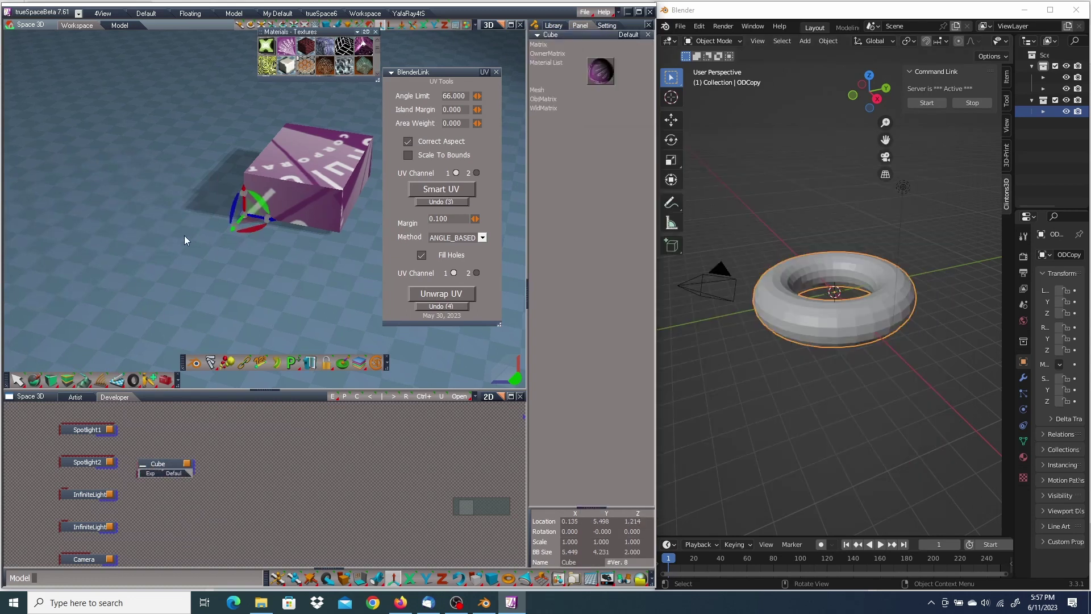
scroll(191, 223, up, 3)
scroll(236, 194, down, 4)
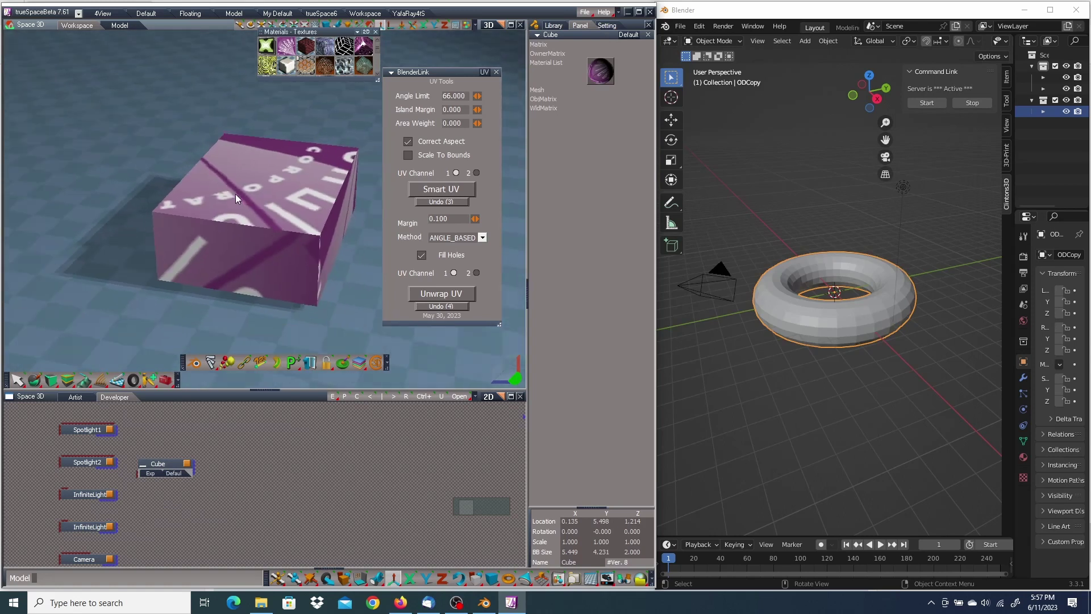
middle_drag(272, 160, 305, 243)
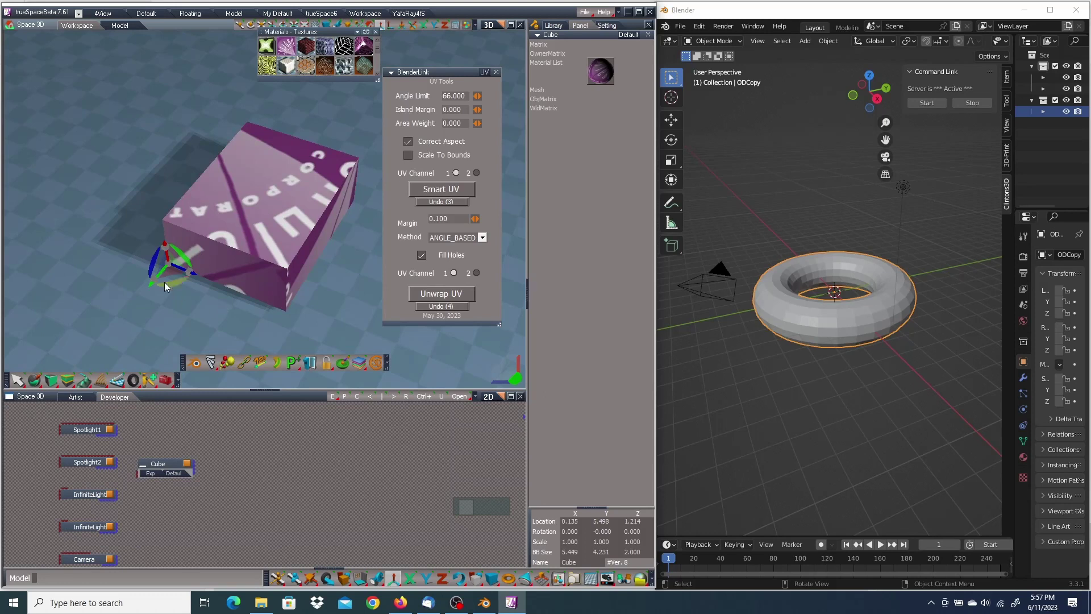
drag(196, 274, 32, 158)
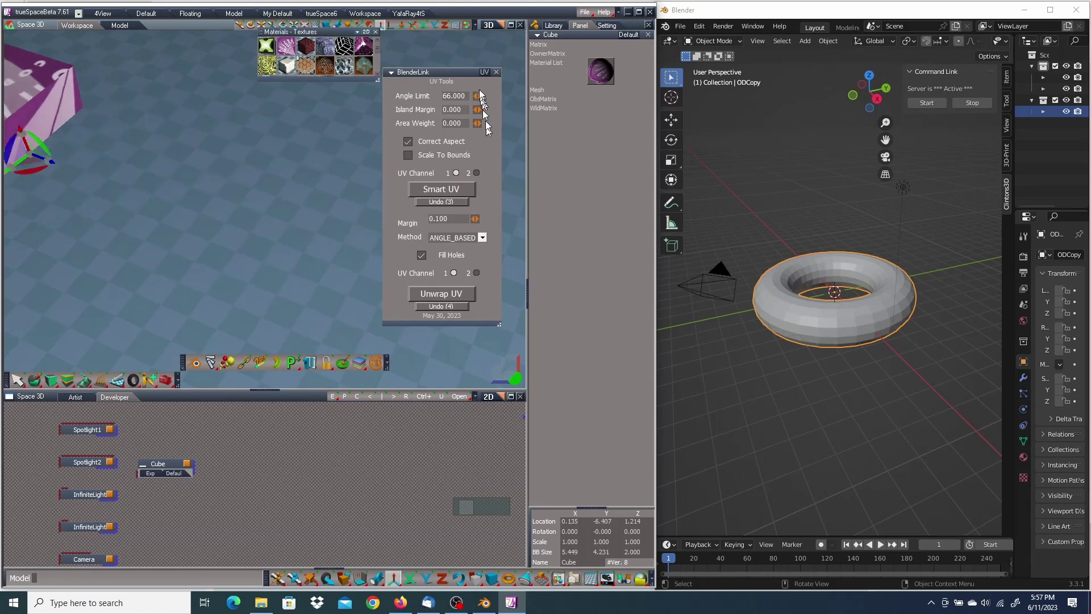
Step: Switch BlenderLink to its Prim tools, add a Monkey of size 2.000 and move it away from the origin
click(484, 72)
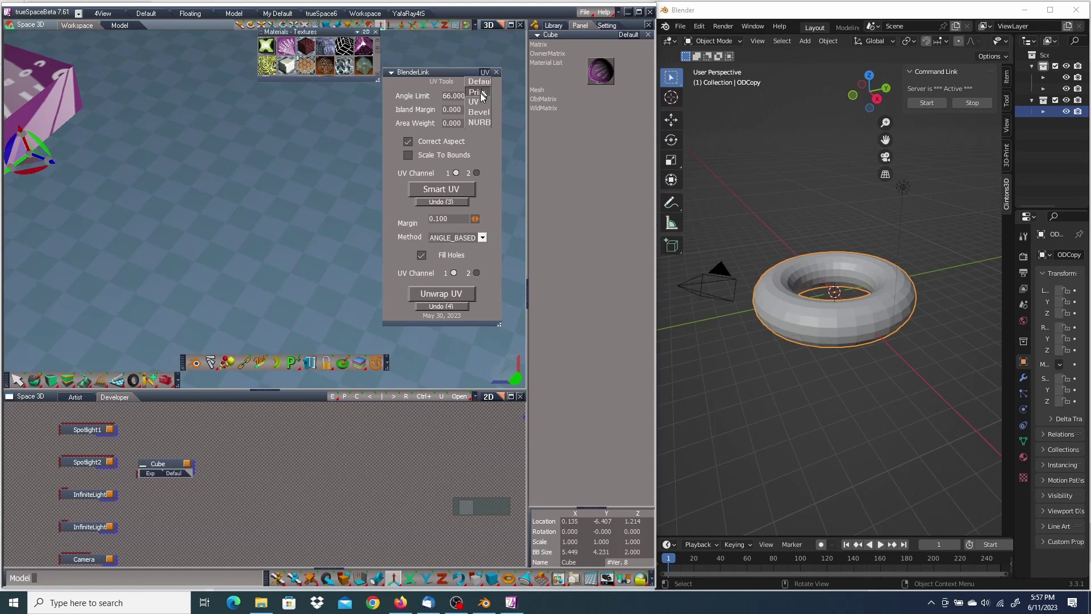
click(480, 94)
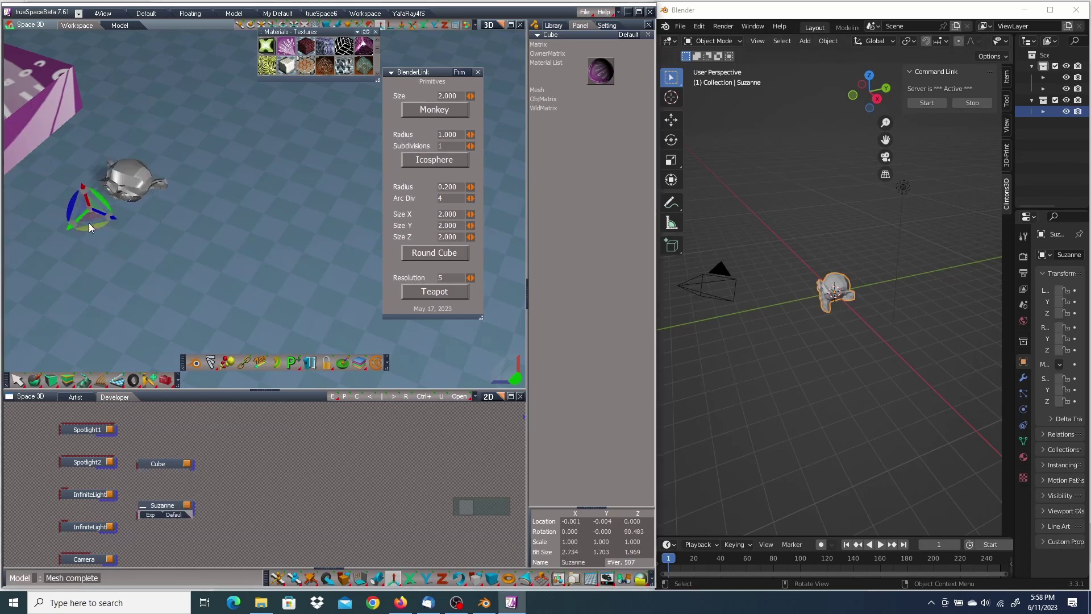
drag(90, 226, 113, 216)
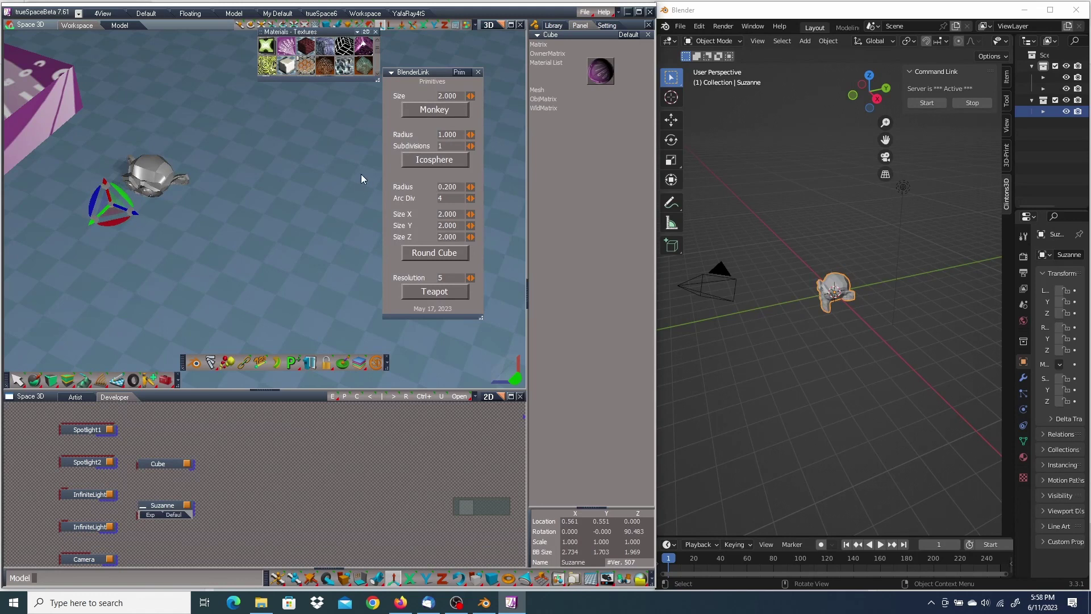
drag(116, 218, 120, 160)
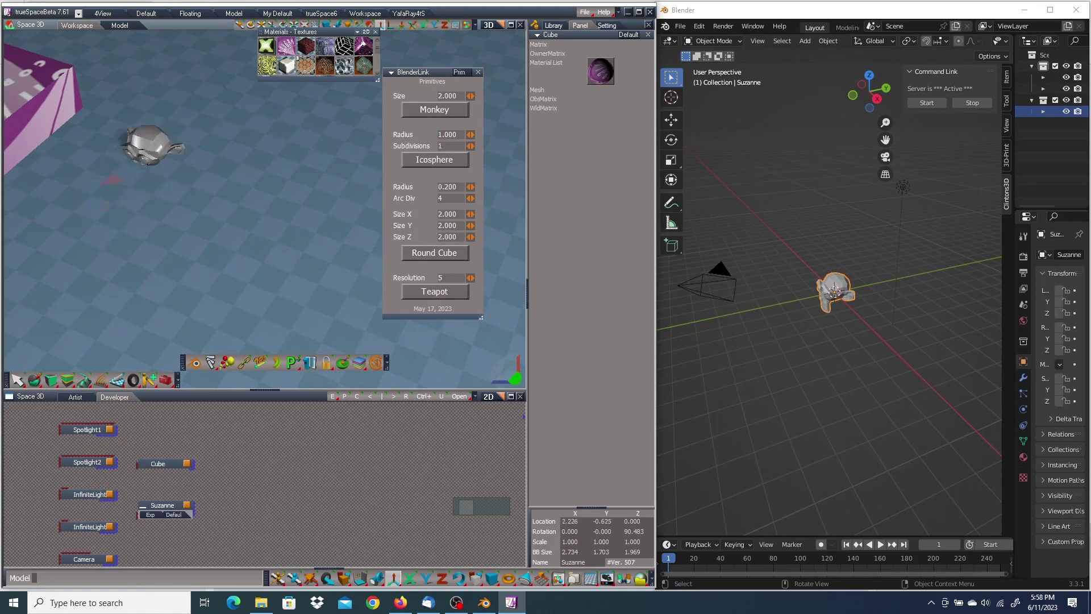
Step: Add an icosphere of radius 1.000 and a round cube with radius 0.200 and 2.000 sides, moving each off the origin
click(432, 159)
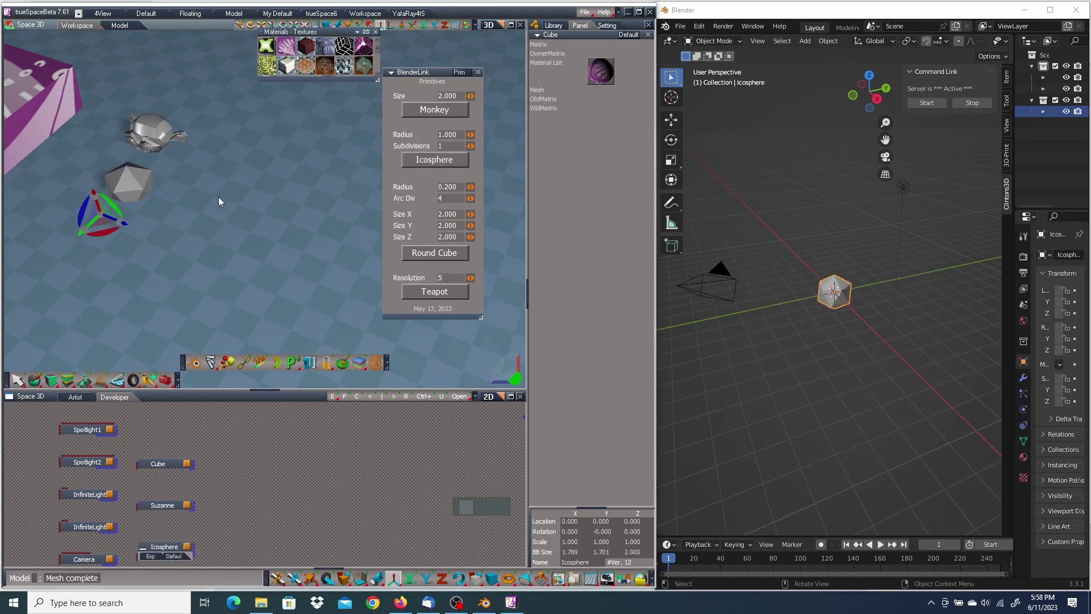
drag(100, 219, 206, 183)
click(453, 257)
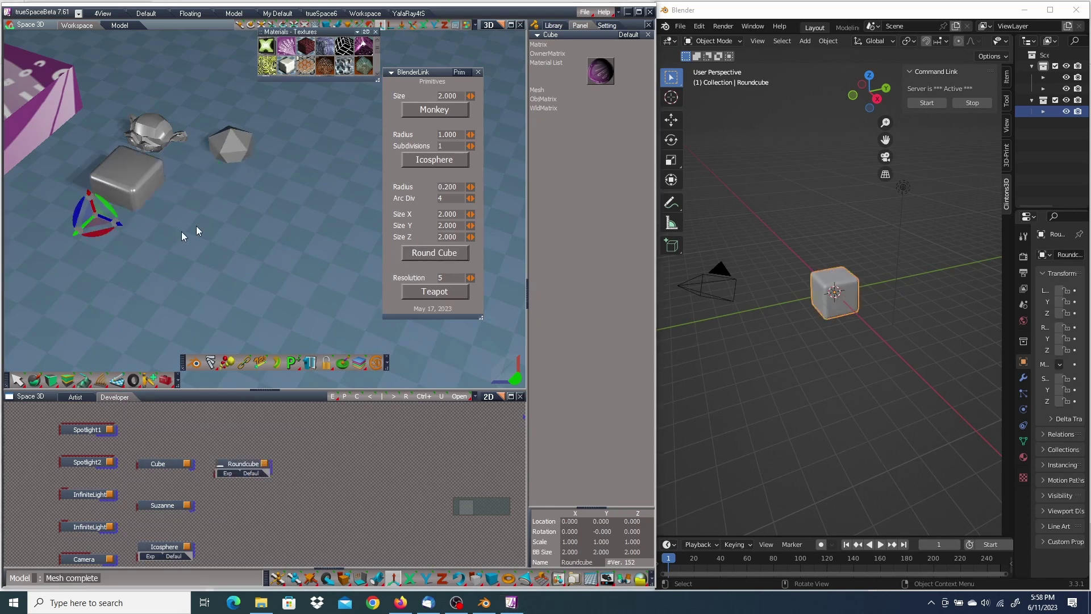
drag(100, 220, 76, 221)
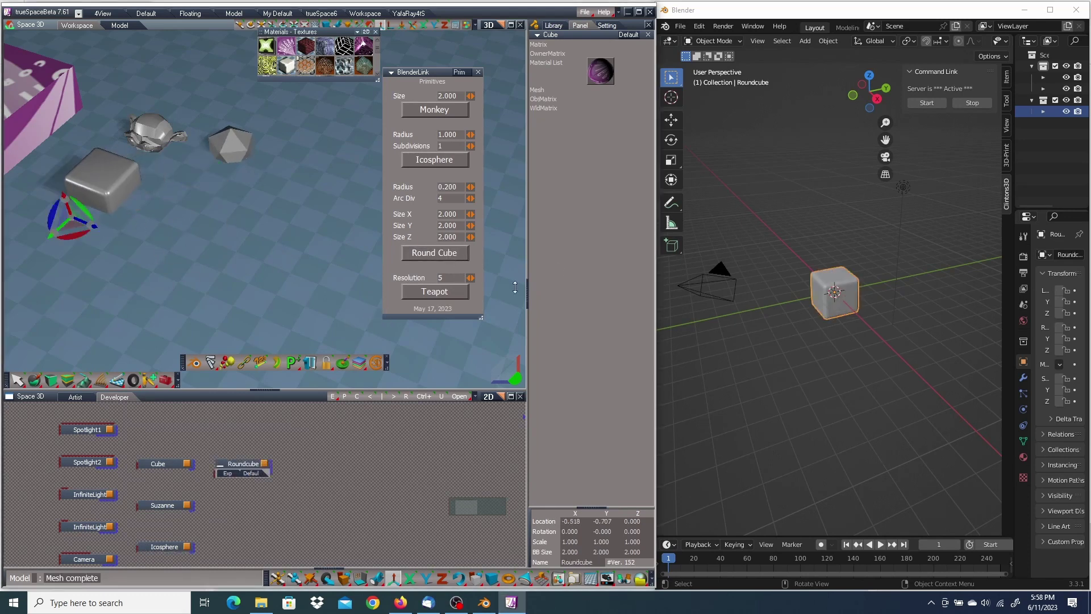
Step: Add a teapot with resolution 5 and move the round cube clear of it
click(444, 297)
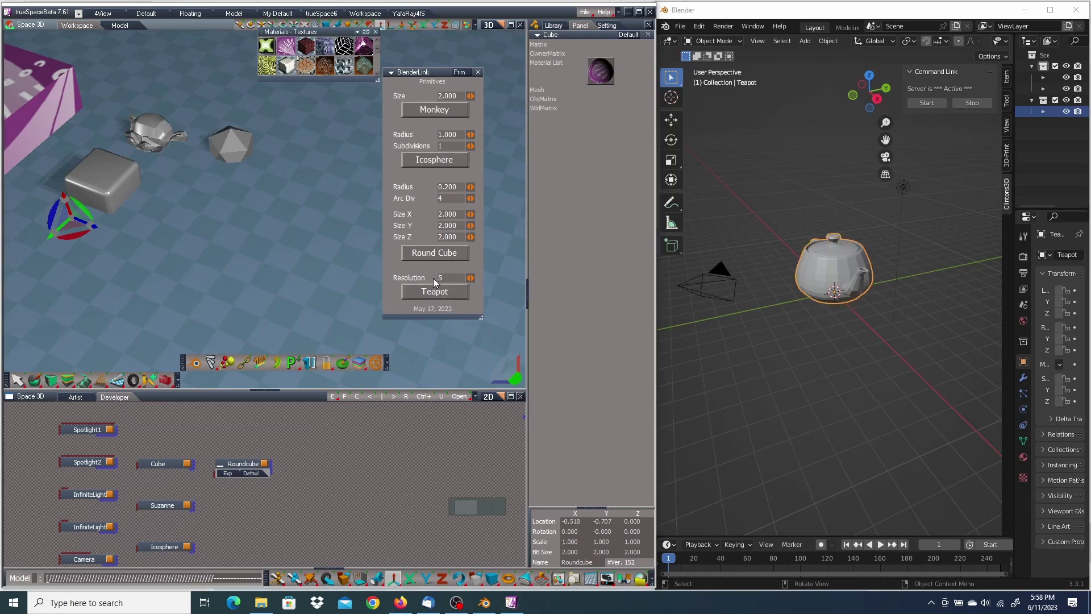
click(128, 185)
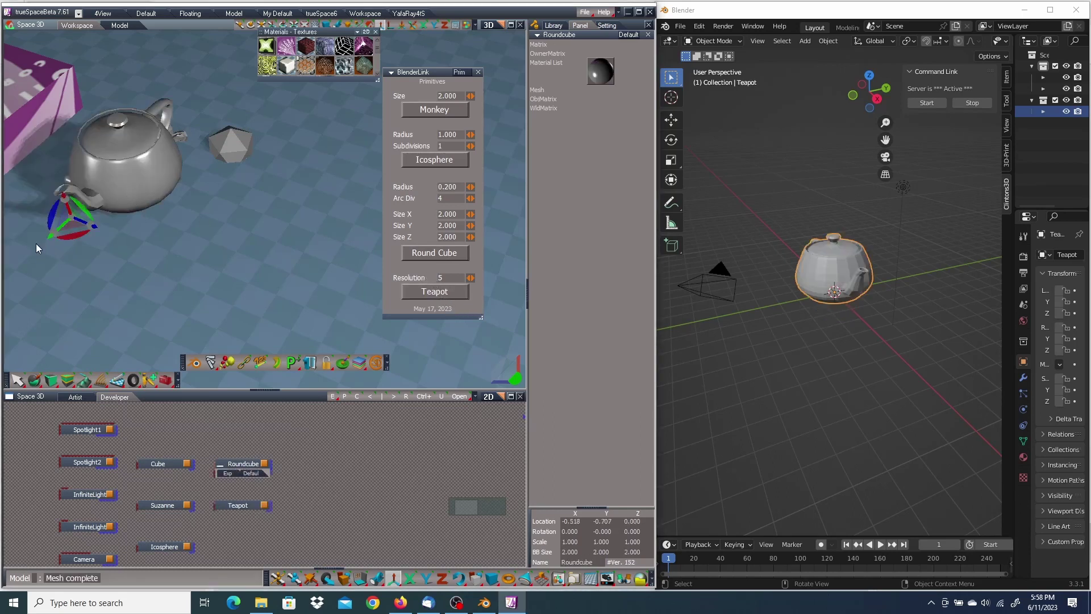
drag(68, 227, 169, 258)
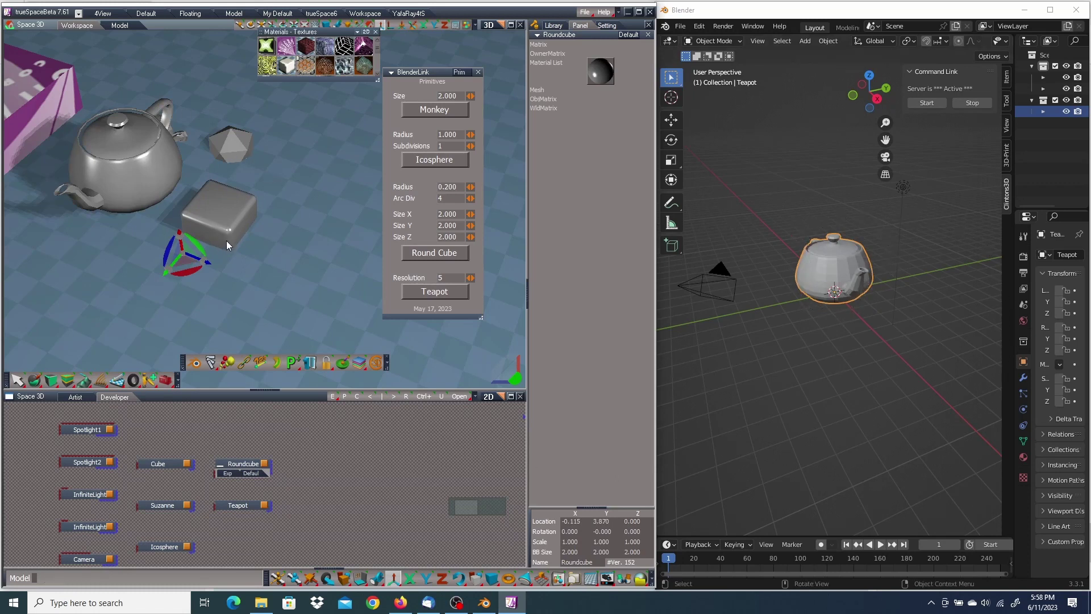
Step: Delete the round cube, teapot, icosphere and monkey, leaving the cube in the scene
key(Delete)
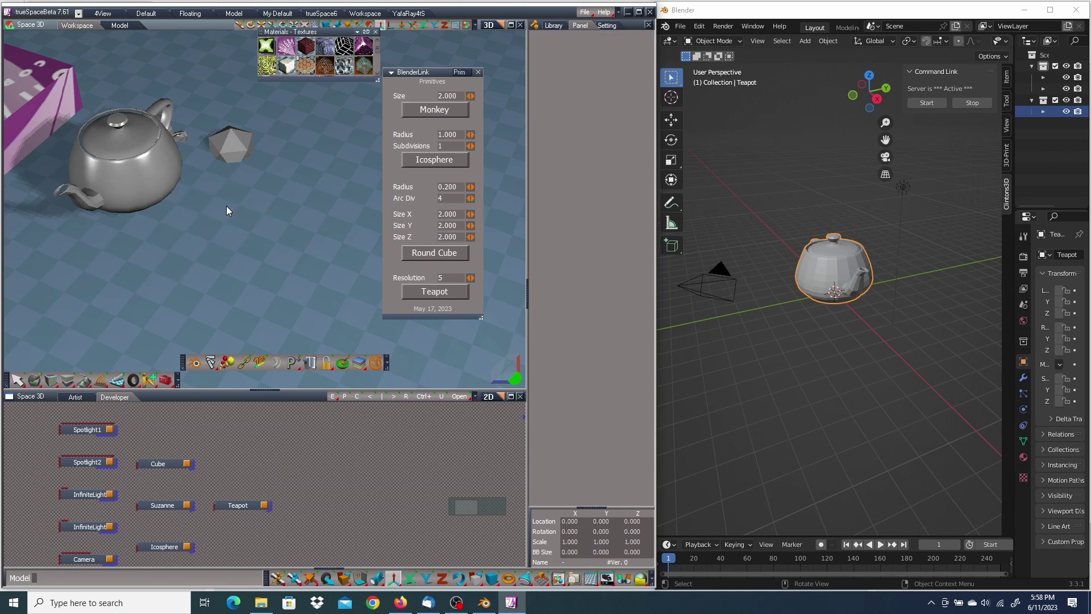
click(157, 155)
key(Delete)
click(240, 139)
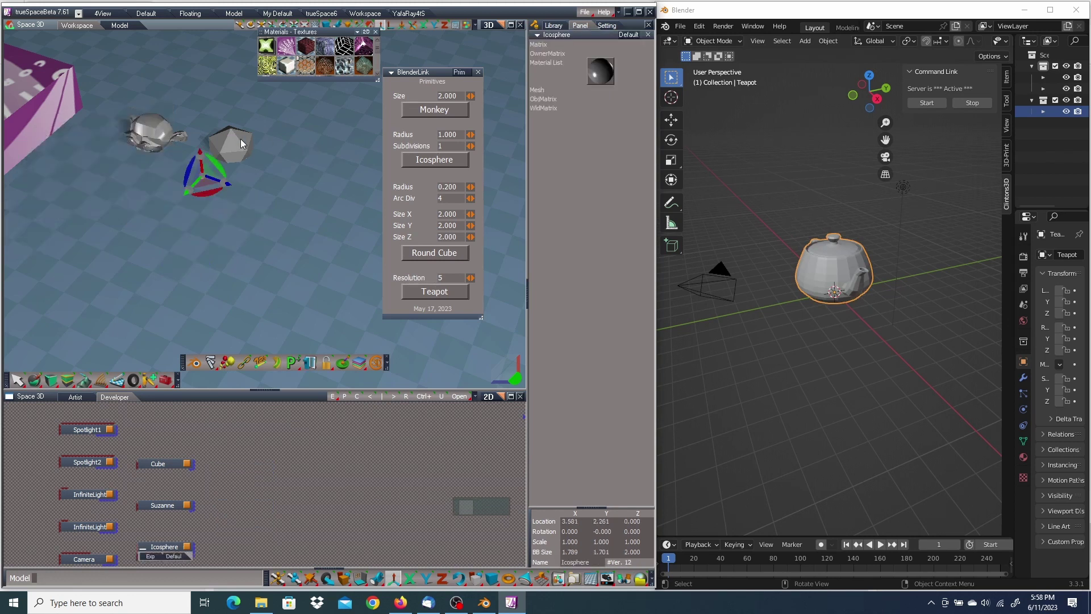
key(Delete)
click(163, 123)
key(Delete)
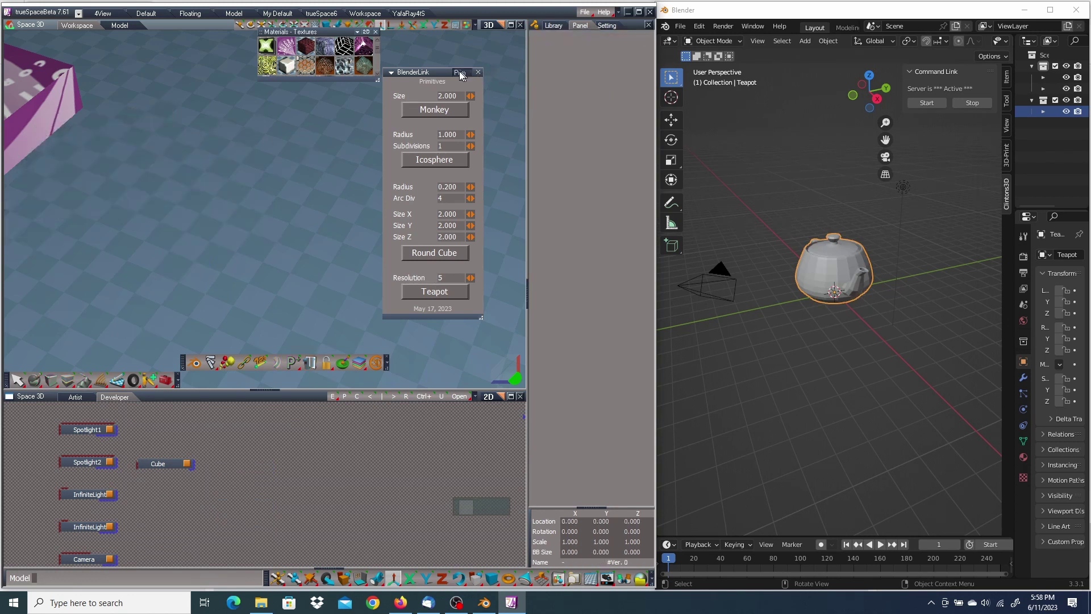
Step: Switch BlenderLink to its NURBS tools and create an ellipse with radii X 2.000 and Y 1.000
click(459, 72)
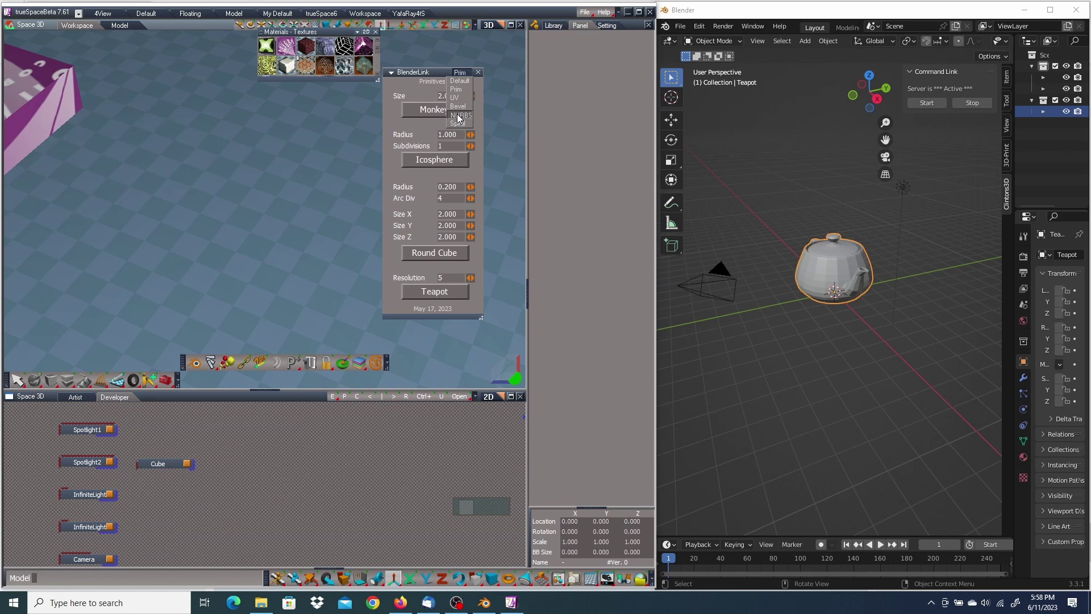
click(460, 115)
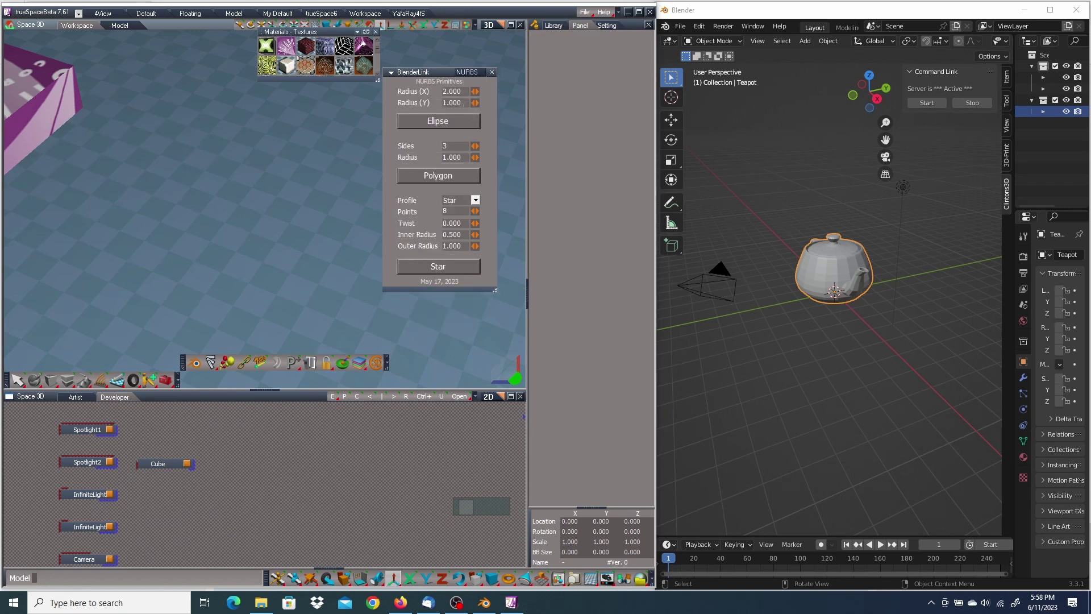
click(429, 121)
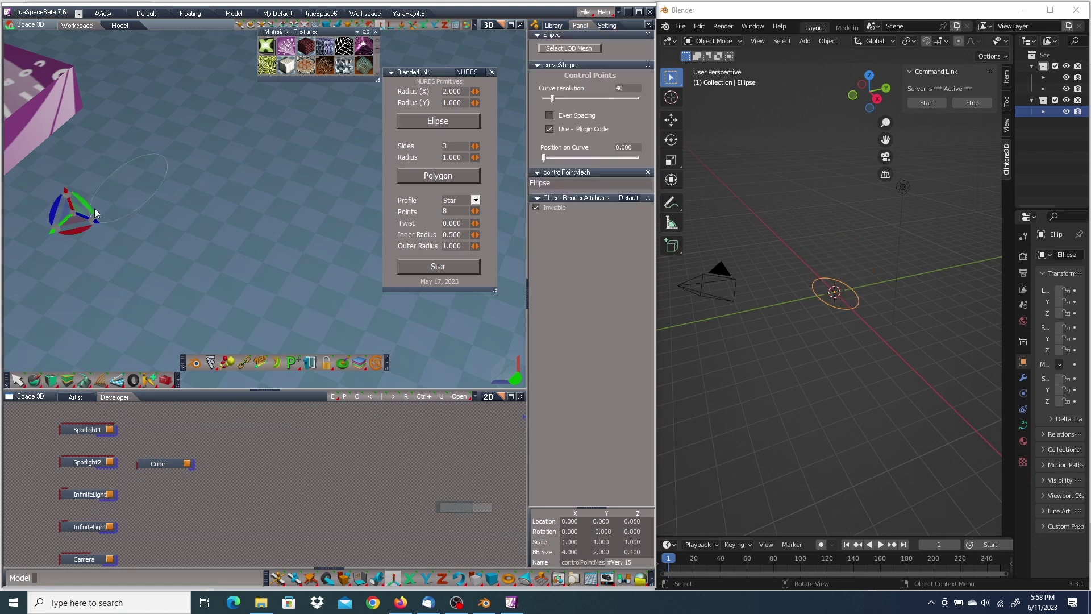
Step: Rectangle-select the ellipse's end control point in vertex mode, raise it to about Z 3.98 and leave mesh editing
right_click(128, 187)
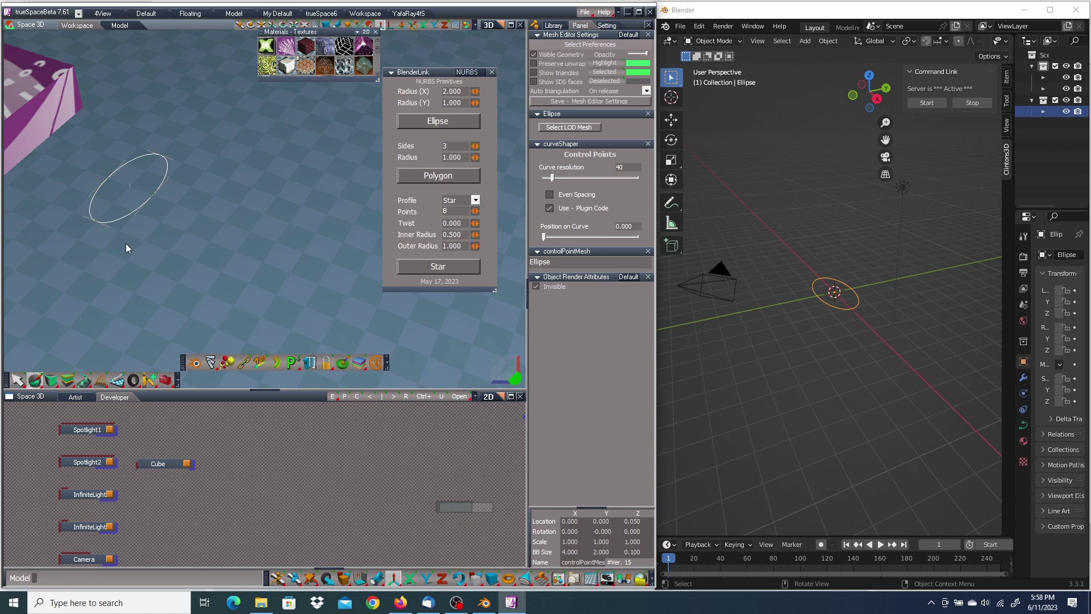
key(space)
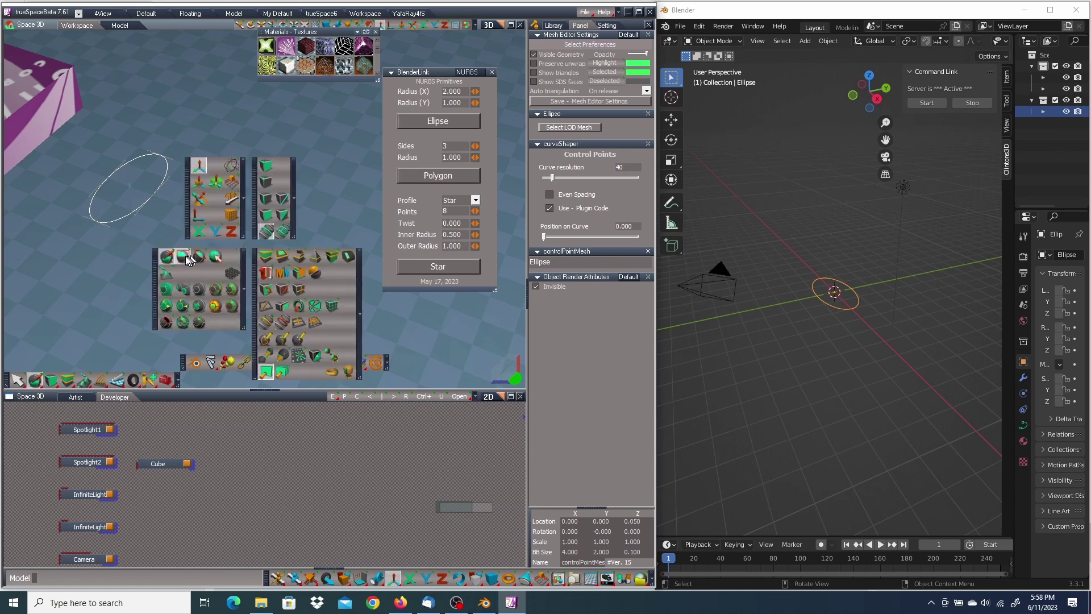
click(185, 256)
key(space)
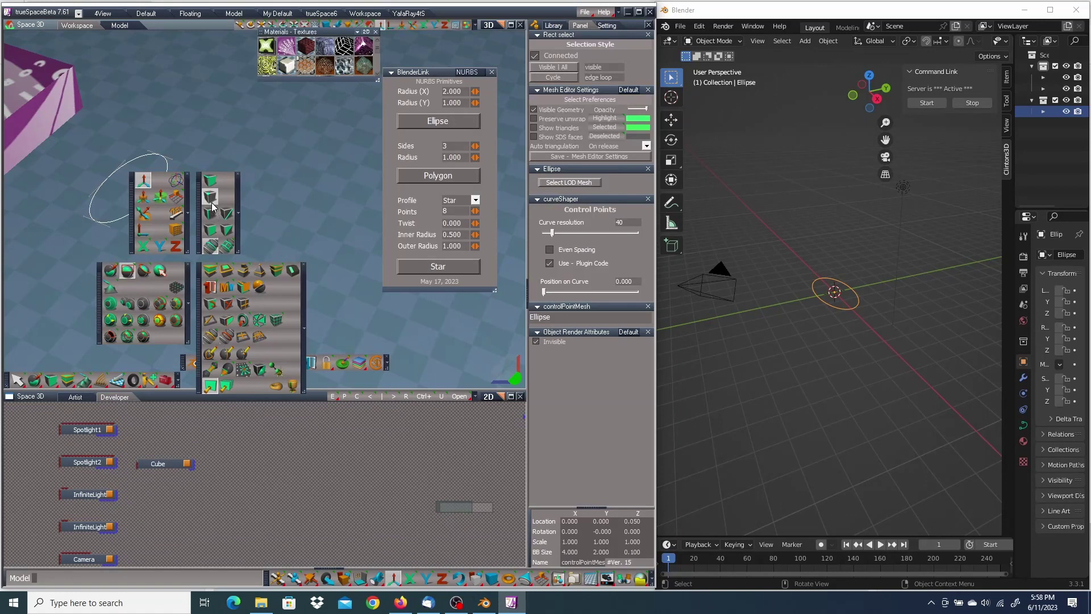
click(212, 204)
drag(68, 206, 54, 142)
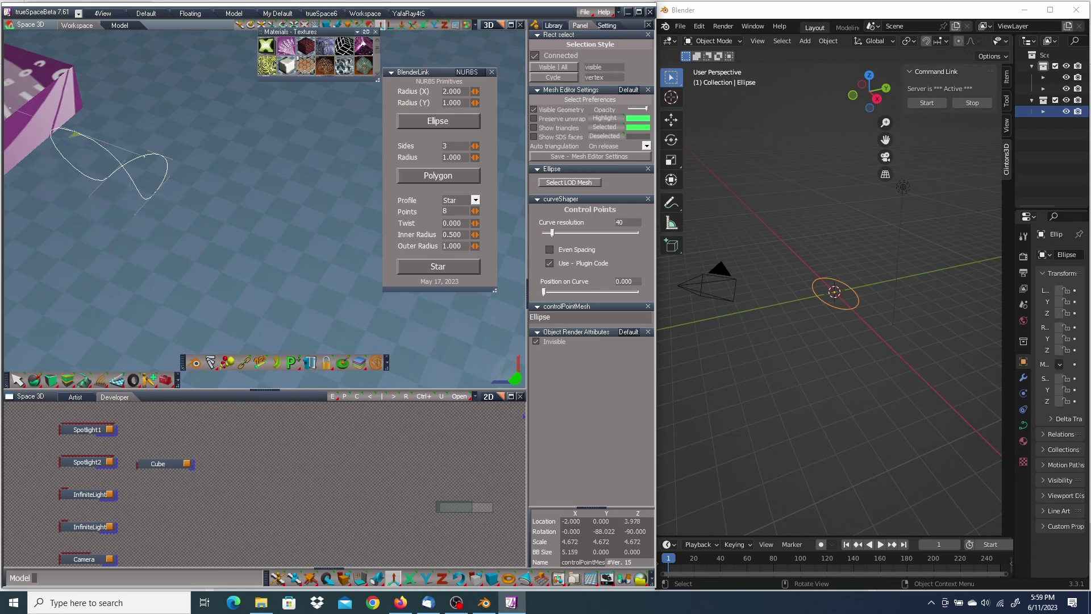
click(185, 146)
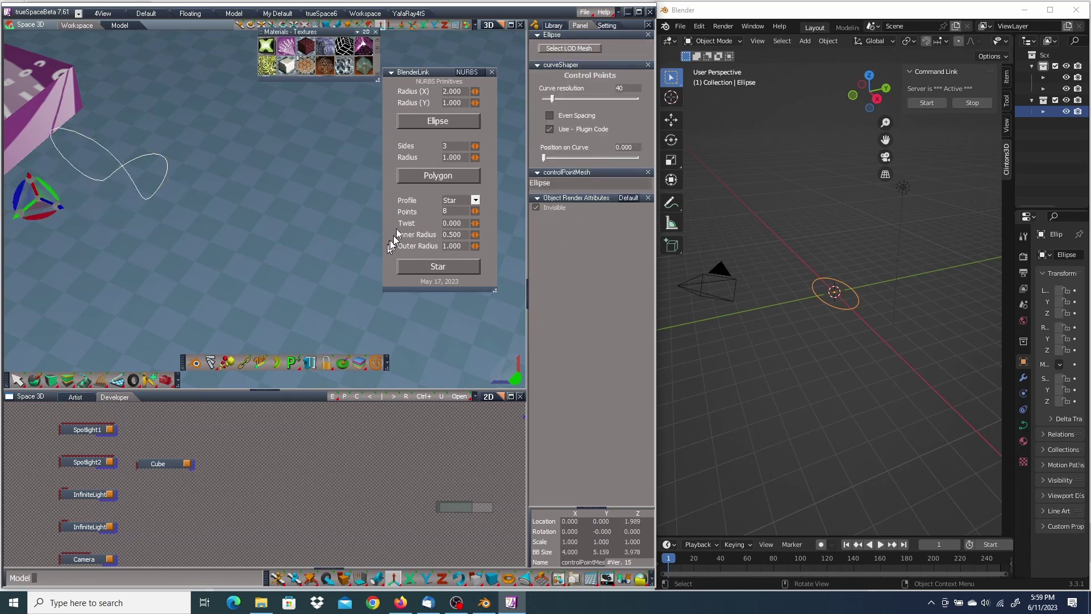
Step: Create a 3-sided polygon of radius 1.000 and an 8-point star with radii 0.500 and 1.000, moving each off the origin
click(451, 171)
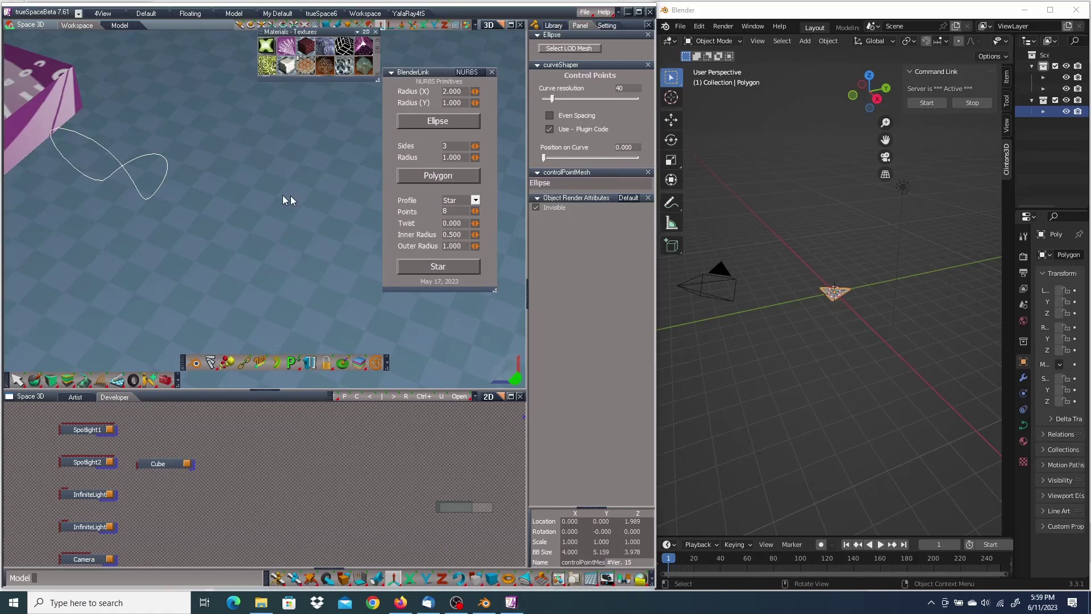
drag(98, 208, 42, 250)
click(438, 267)
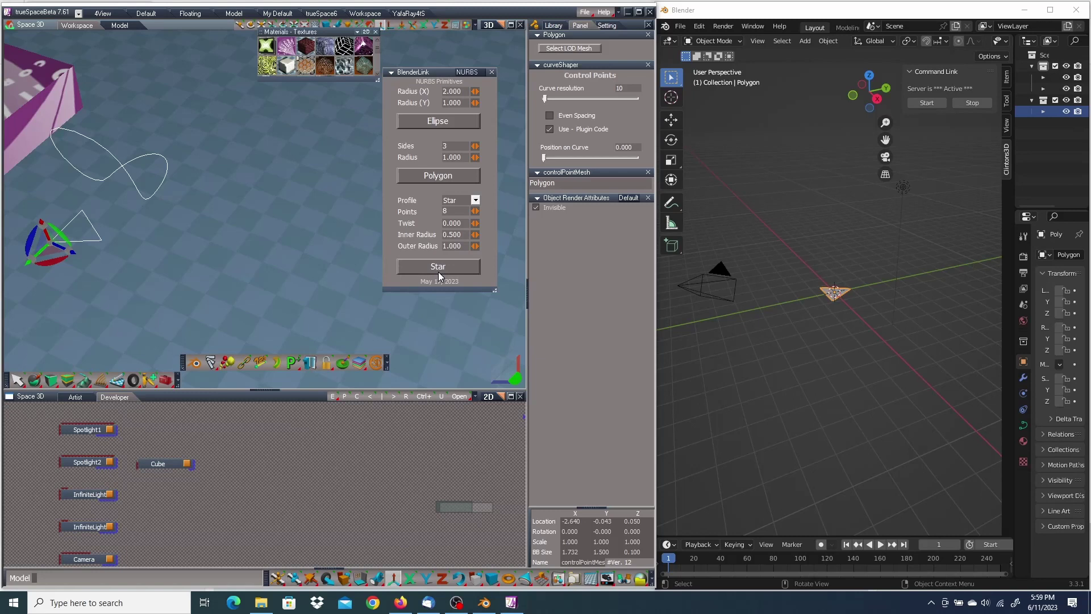
drag(96, 205, 157, 240)
Step: Delete the star, polygon and ellipse curves and switch BlenderLink to its Spiral tools
key(Delete)
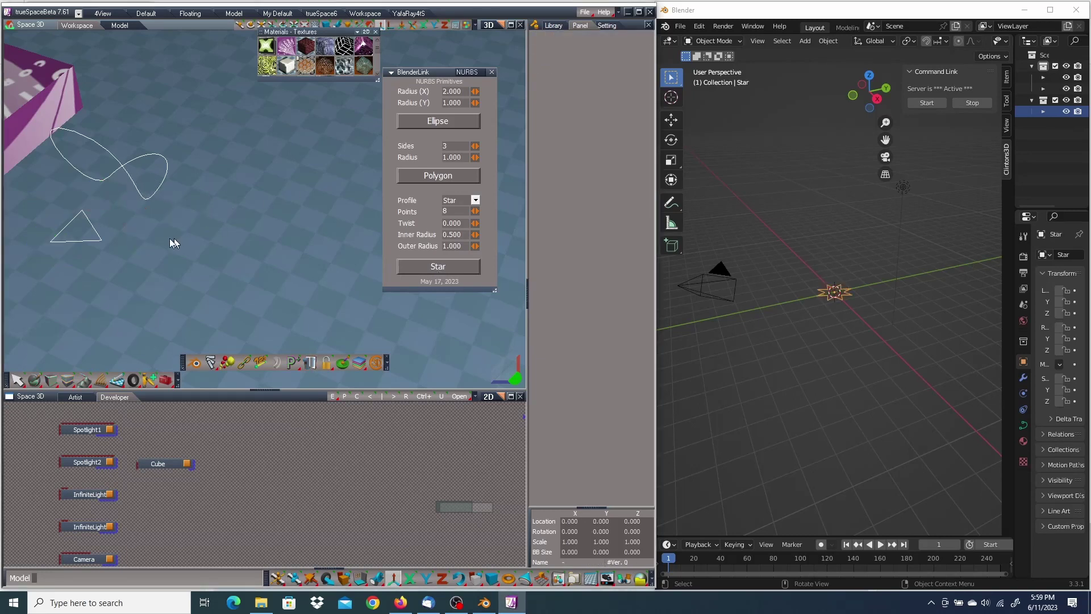
click(97, 234)
key(Delete)
click(124, 170)
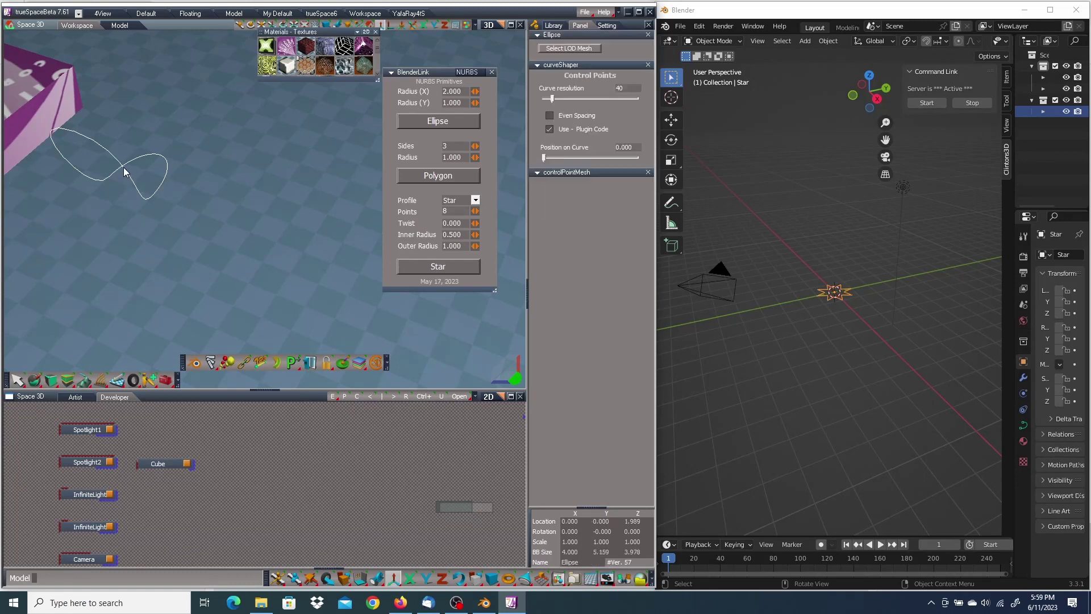
key(Delete)
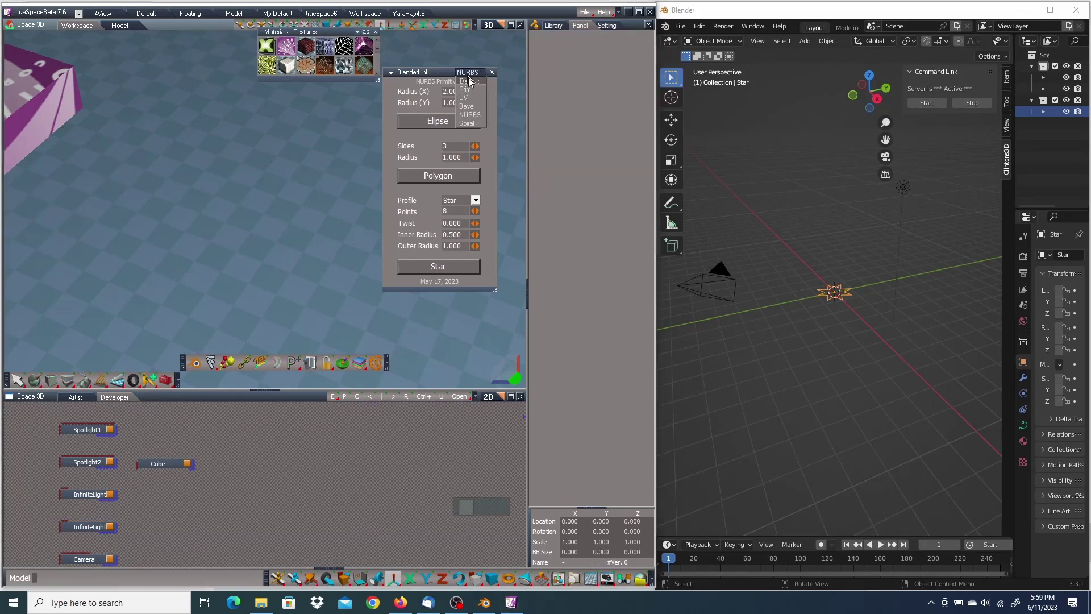
click(470, 126)
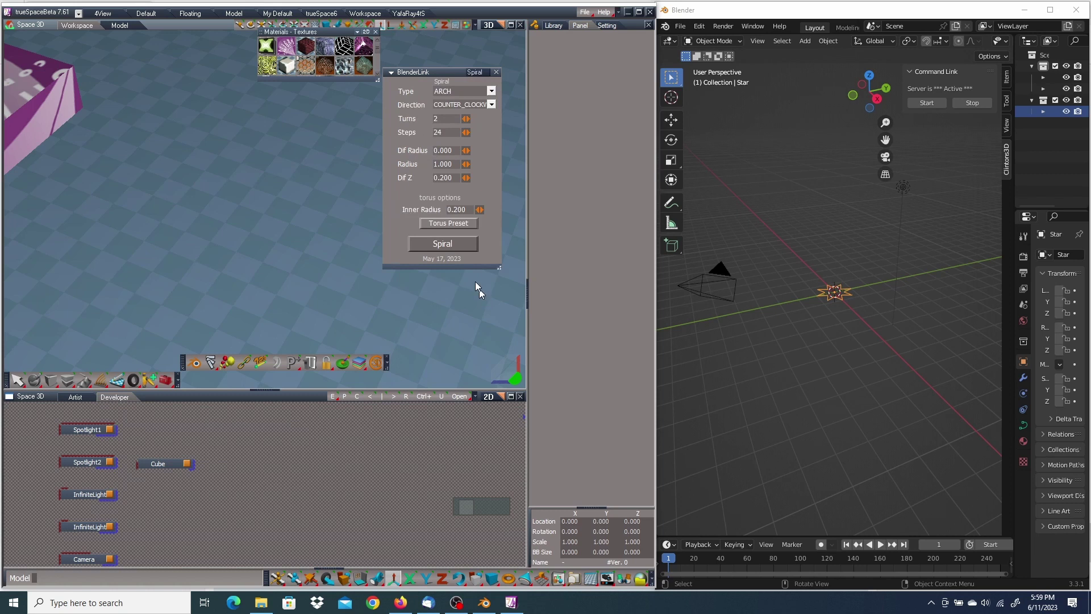
Step: Create a counter-clockwise ARCH spiral with 2 turns, 24 steps, radius 1.000 and Dif Z 0.200, and move it to about Y 0.97, Z 1.31
click(453, 247)
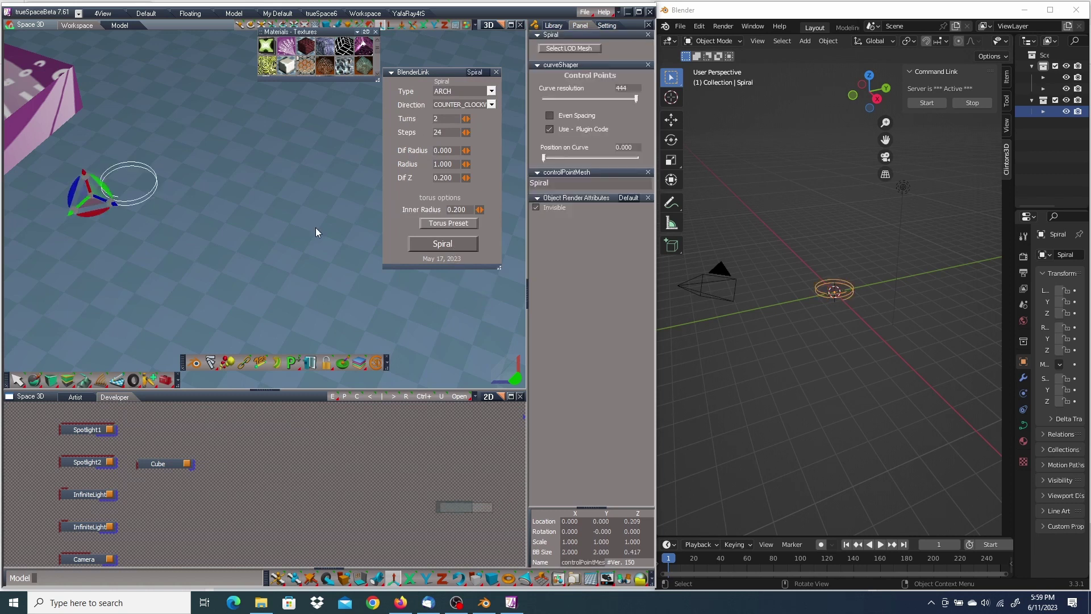
right_drag(225, 200, 218, 169)
drag(95, 187, 117, 158)
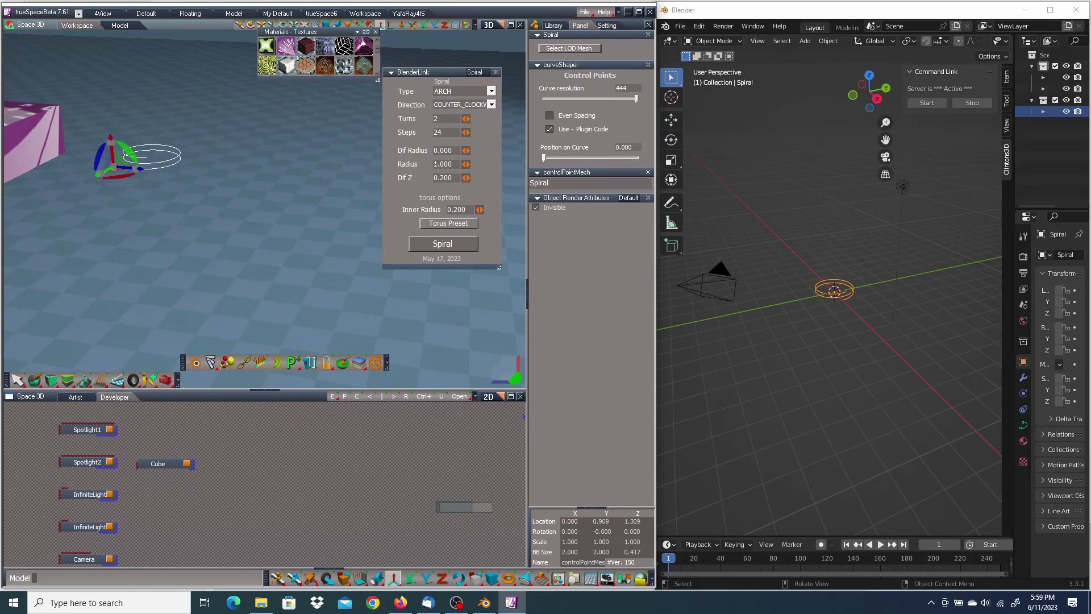
Step: Create a LOG spiral with 2 turns, 24 steps and Dif Radius 0.000, and move it to about Y 4.62, Z 1.57
click(491, 91)
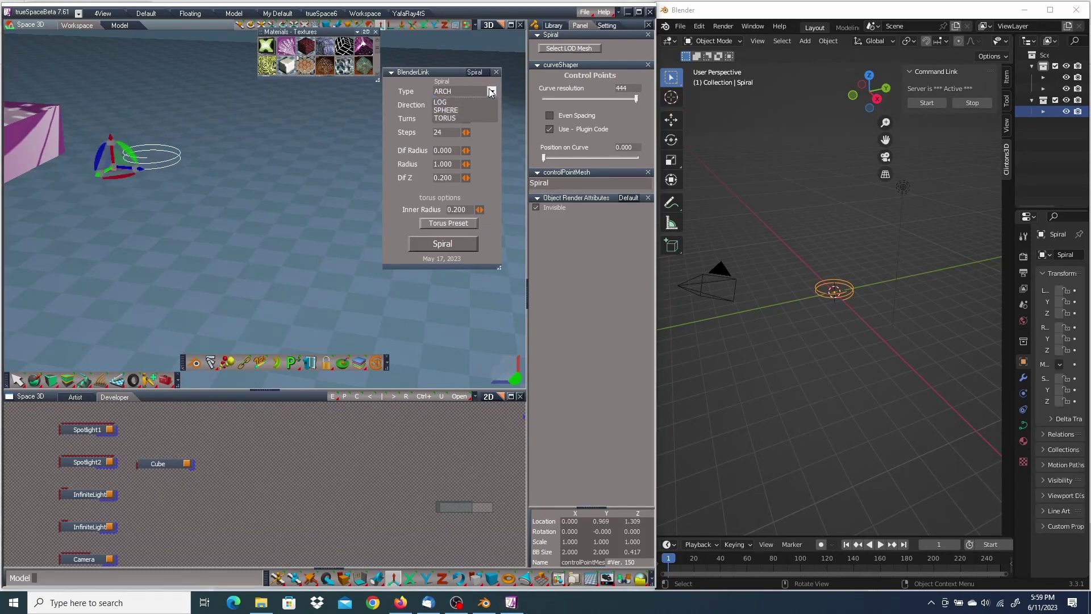
click(442, 112)
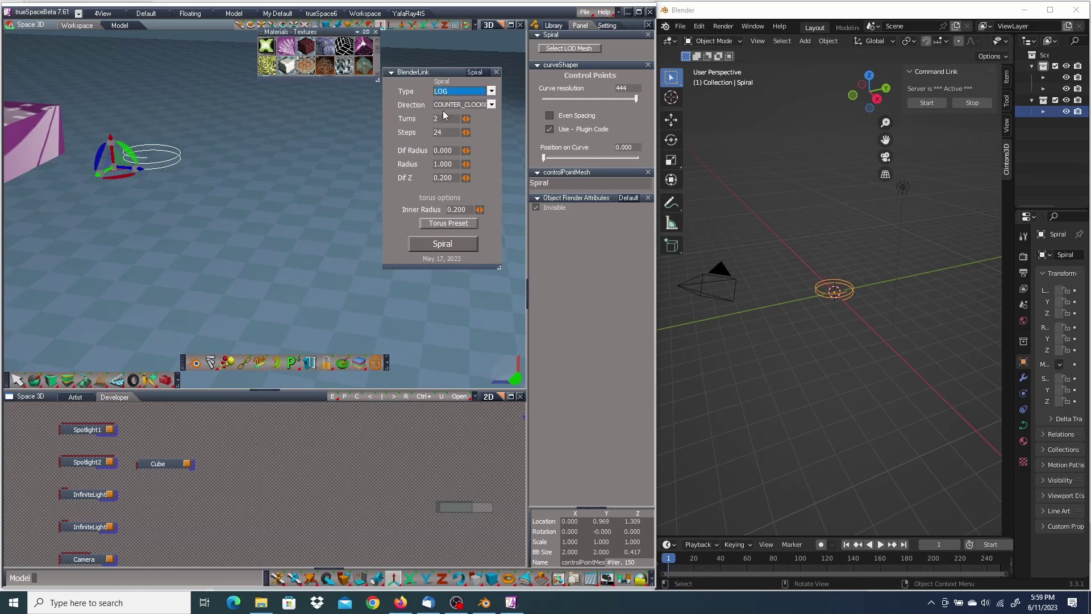
click(443, 243)
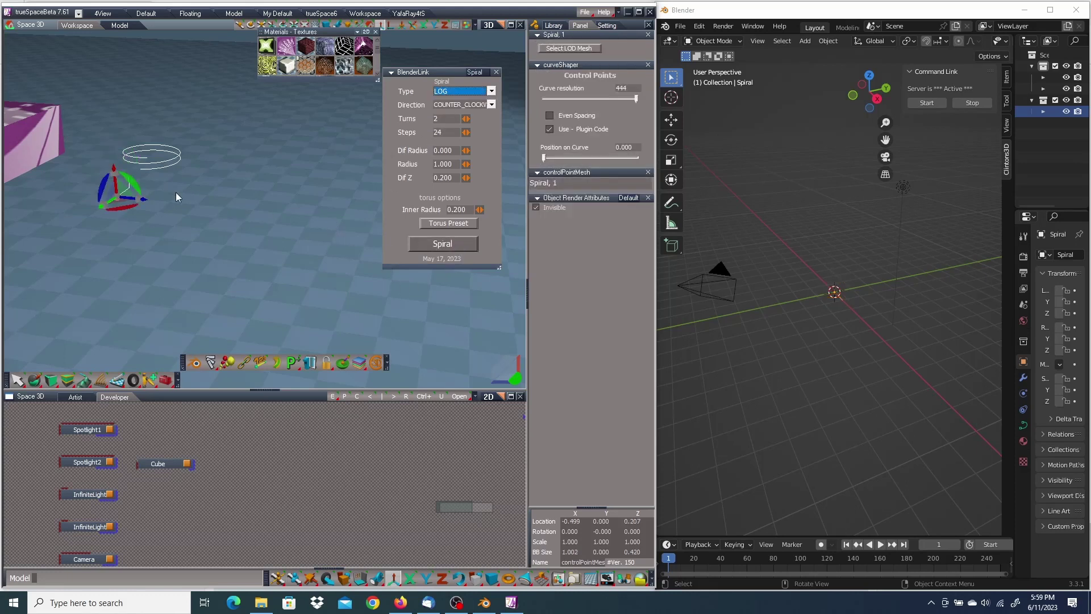
drag(115, 170, 255, 168)
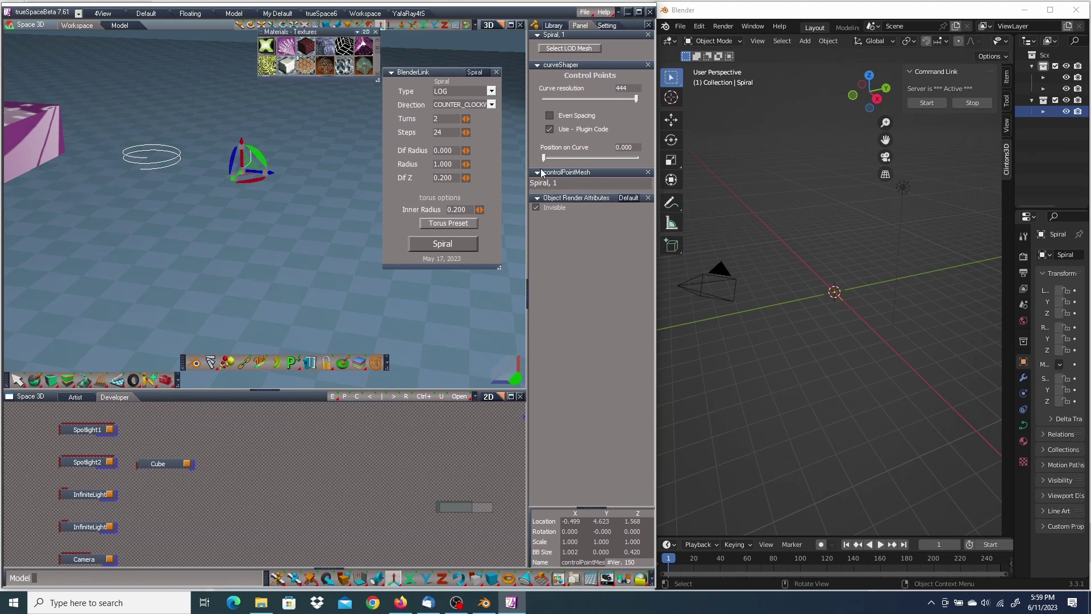
Step: Create another LOG spiral with 4 turns and Dif Radius 0.920, and move it to about Y 1.70, Z 3.20
drag(467, 119, 475, 119)
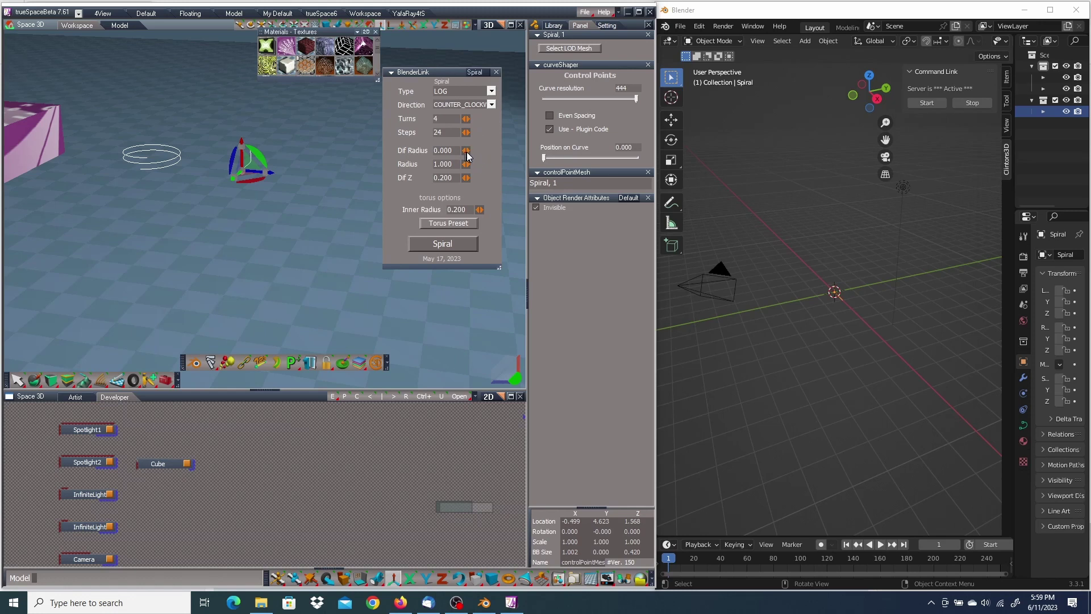
drag(468, 152, 466, 147)
click(428, 250)
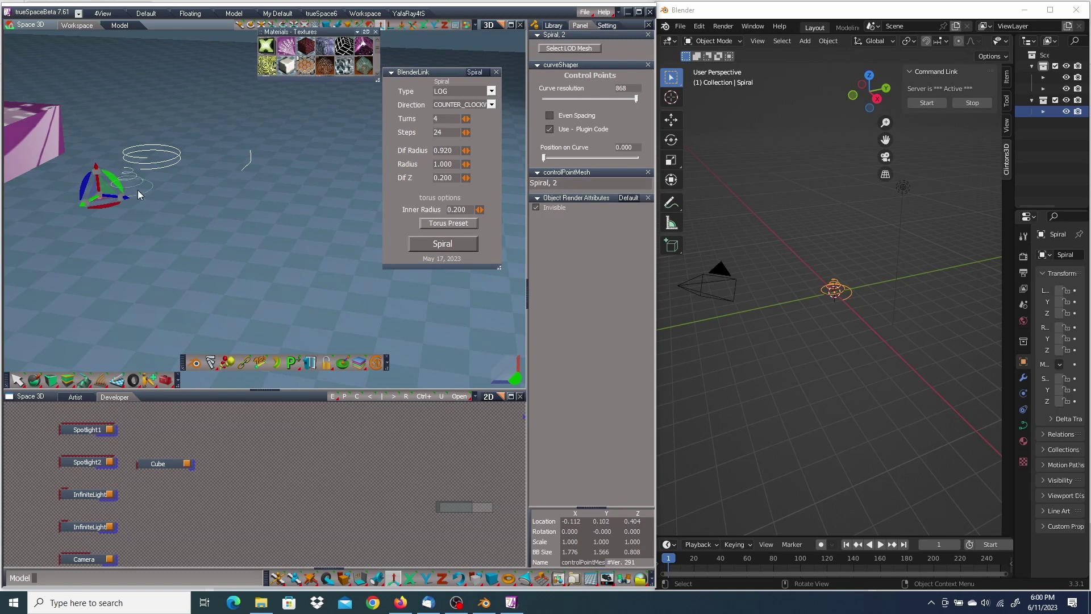
mouse_move(108, 196)
mouse_down()
mouse_move(149, 111)
mouse_move(119, 194)
mouse_up()
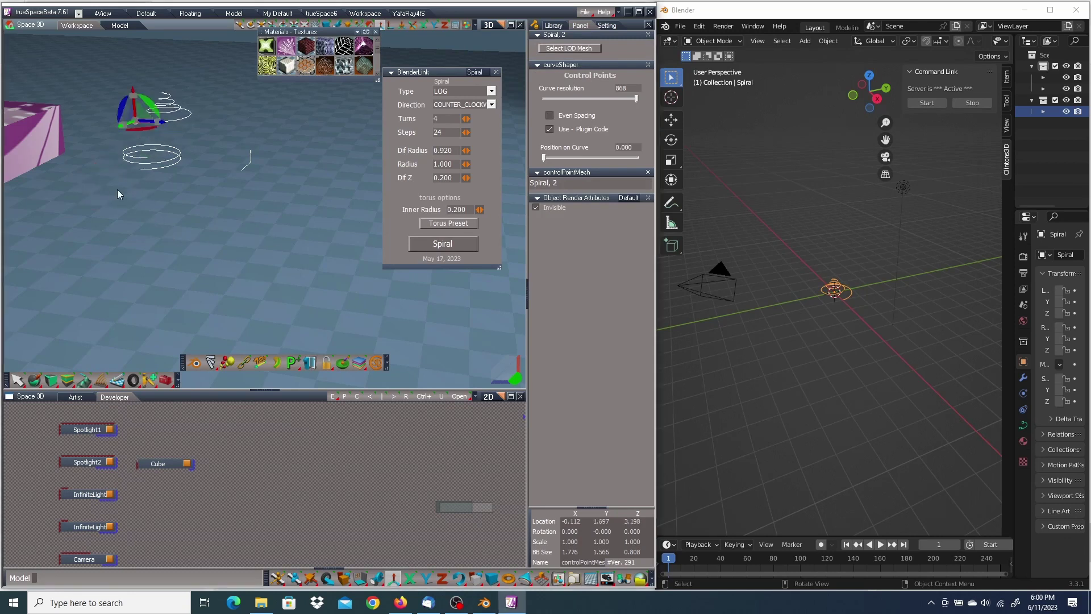
Step: Create a SPHERE spiral with 4 turns and 24 steps, and move it to about Y 3.46, Z 3.63
click(489, 92)
click(451, 117)
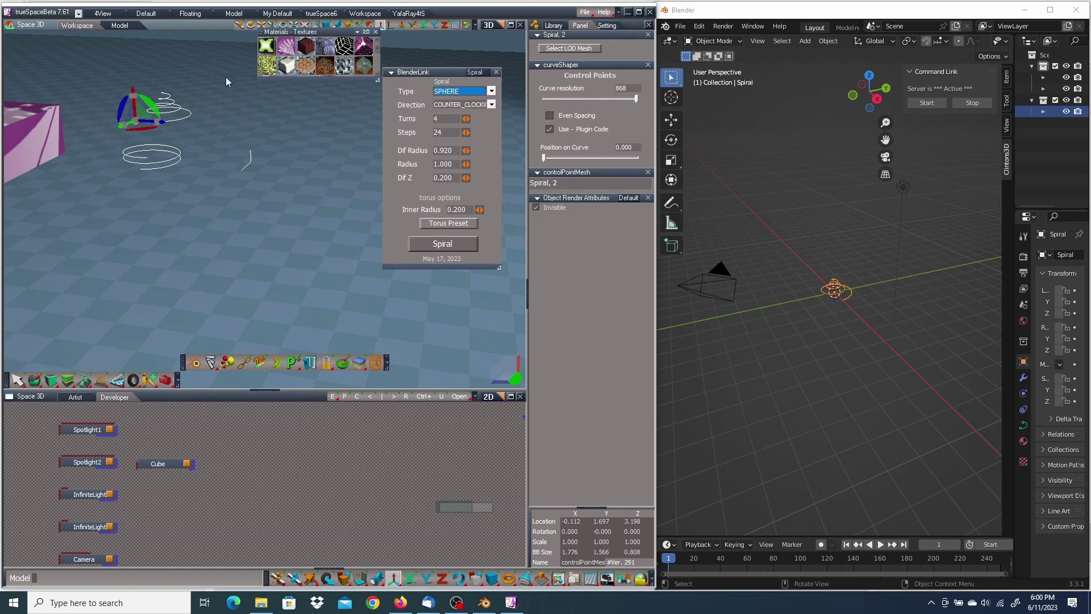
click(433, 245)
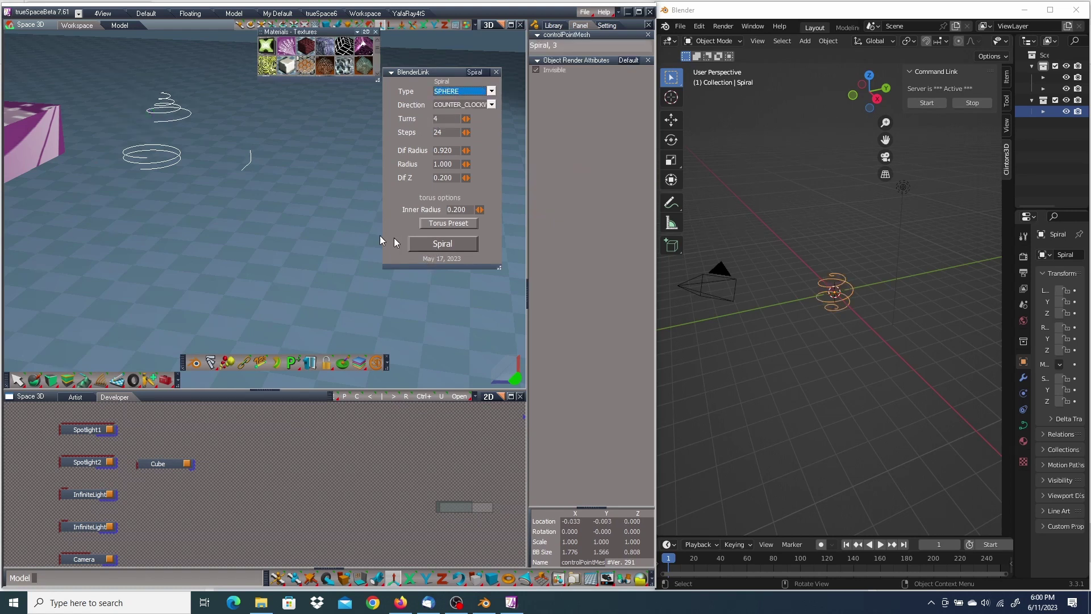
drag(122, 202, 244, 83)
drag(190, 119, 188, 117)
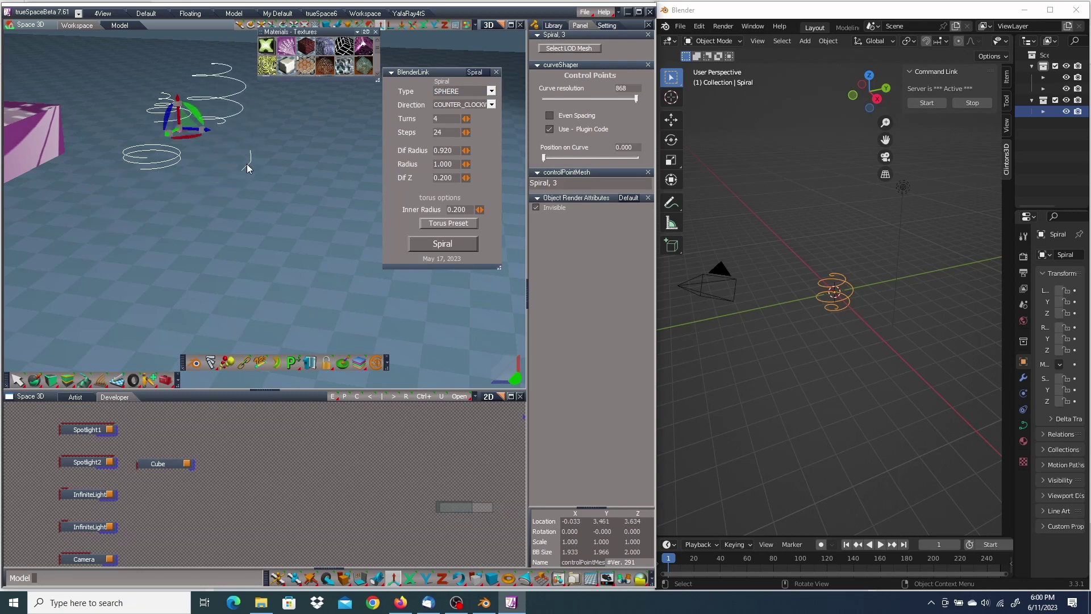
Step: Hide the ground grid and delete the sphere, log and arch spirals from the scene
right_drag(246, 164, 291, 174)
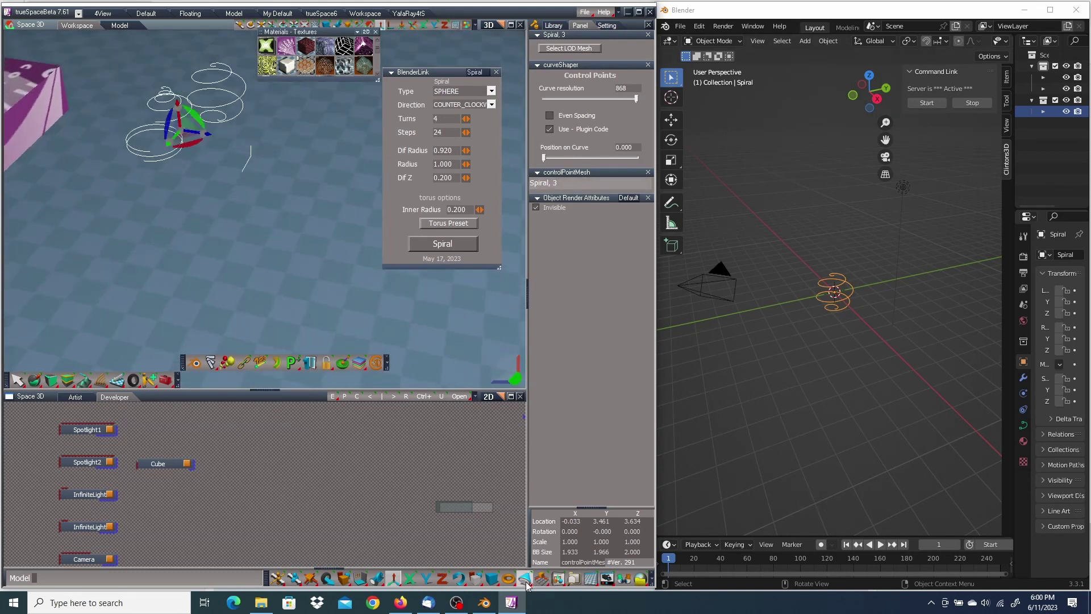
drag(492, 581, 524, 563)
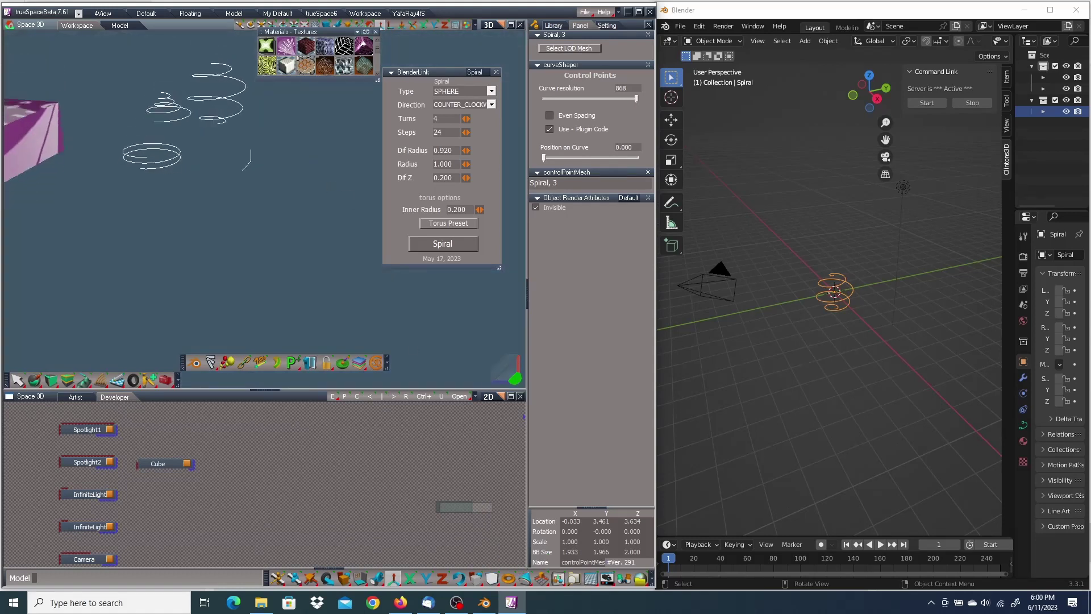
key(Delete)
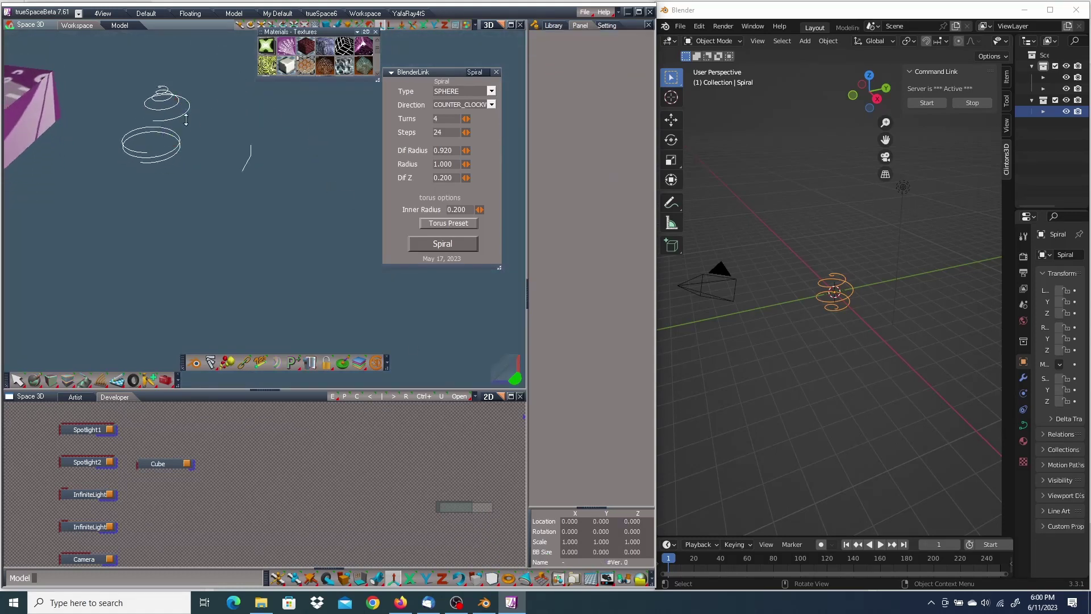
click(167, 98)
key(Delete)
click(172, 155)
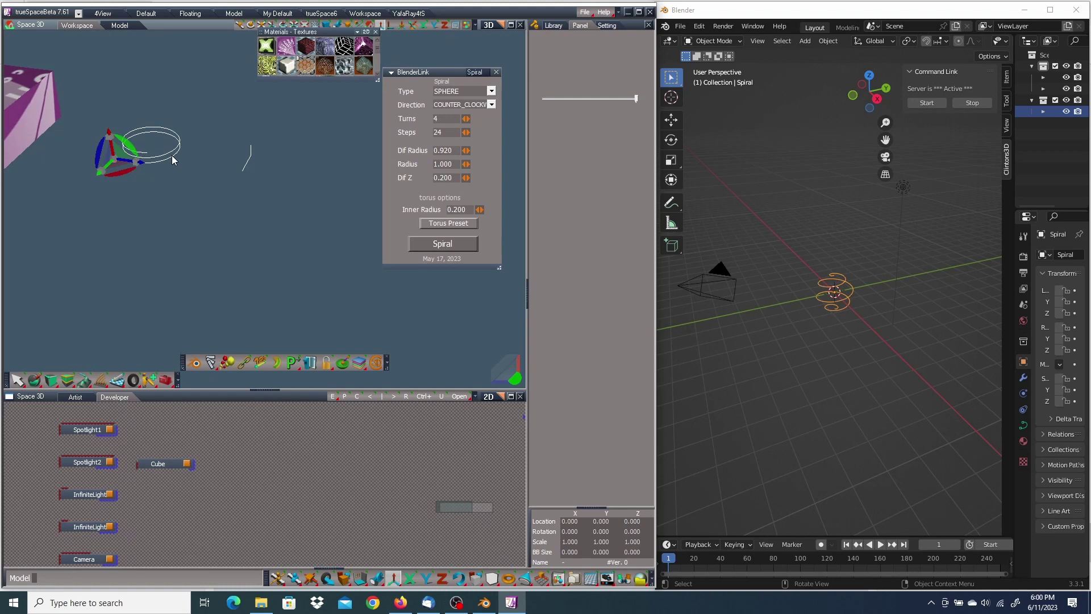
key(Delete)
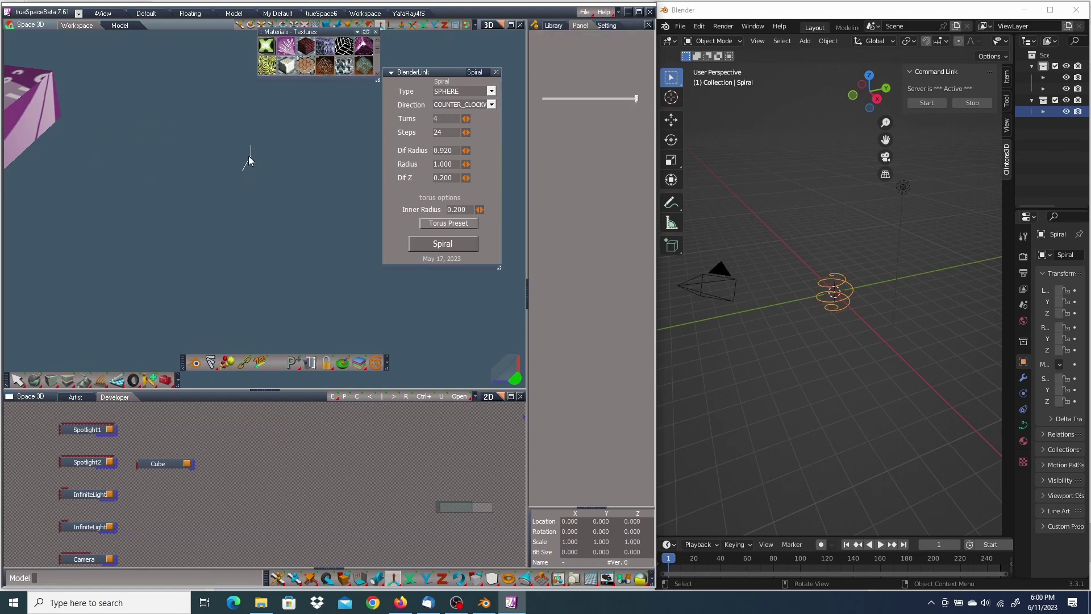
Step: Create a TORUS spiral using the torus preset with 16 turns, 6 steps, Dif Z 0.000 and inner radius 0.200
click(494, 91)
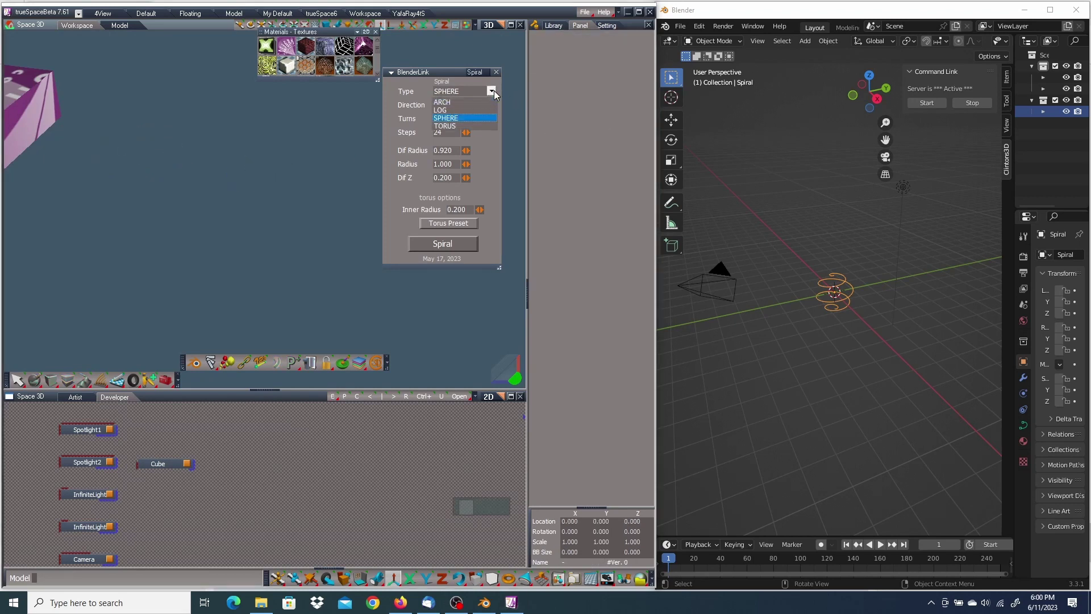
click(439, 124)
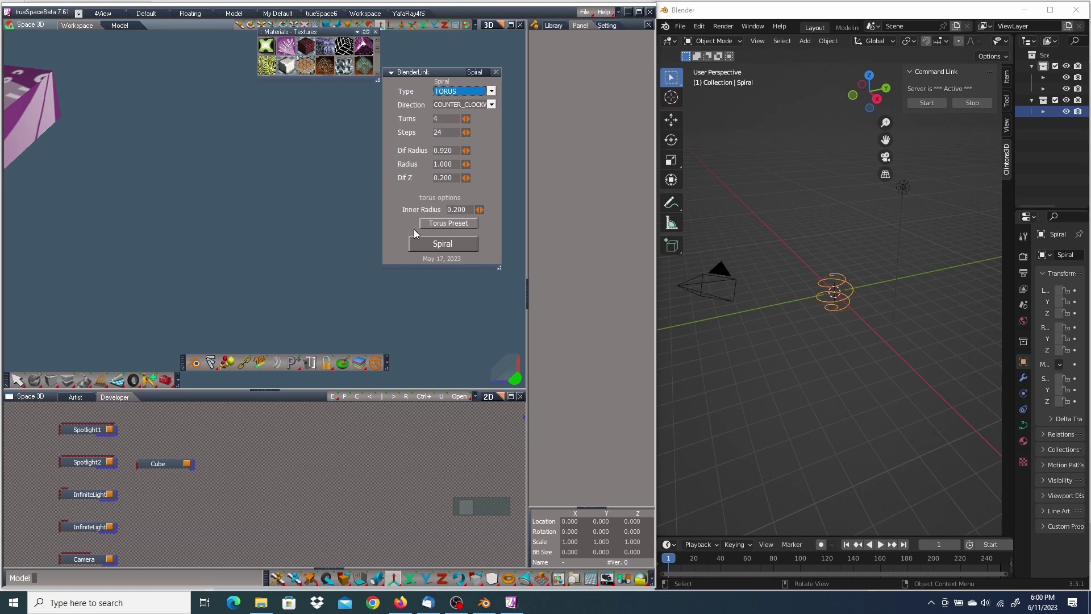
click(457, 224)
click(439, 243)
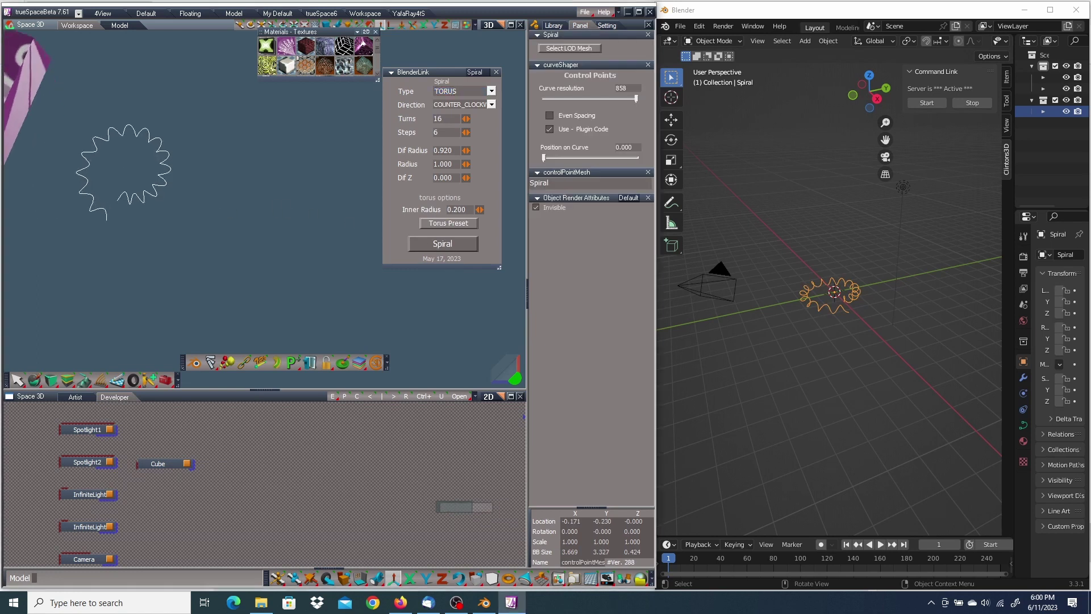
mouse_move(272, 227)
middle_down()
mouse_move(329, 233)
mouse_move(285, 204)
mouse_move(278, 231)
middle_up()
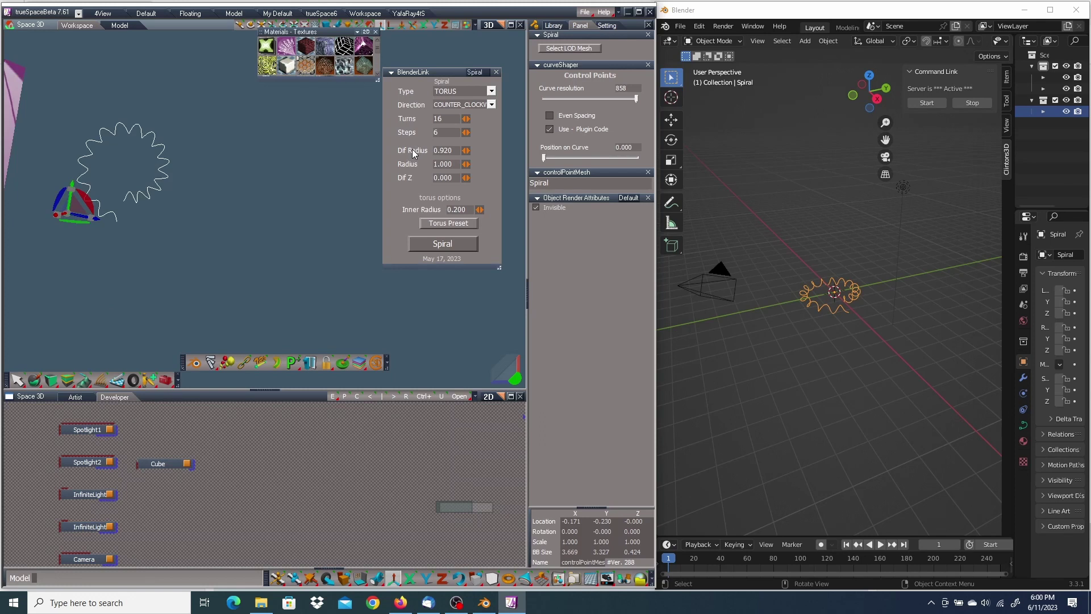
Step: Set the Dif Radius to 0.000, create a second torus spiral and move it to about Y 4.61, beside the first
double_click(442, 150)
text(00)
key(Return)
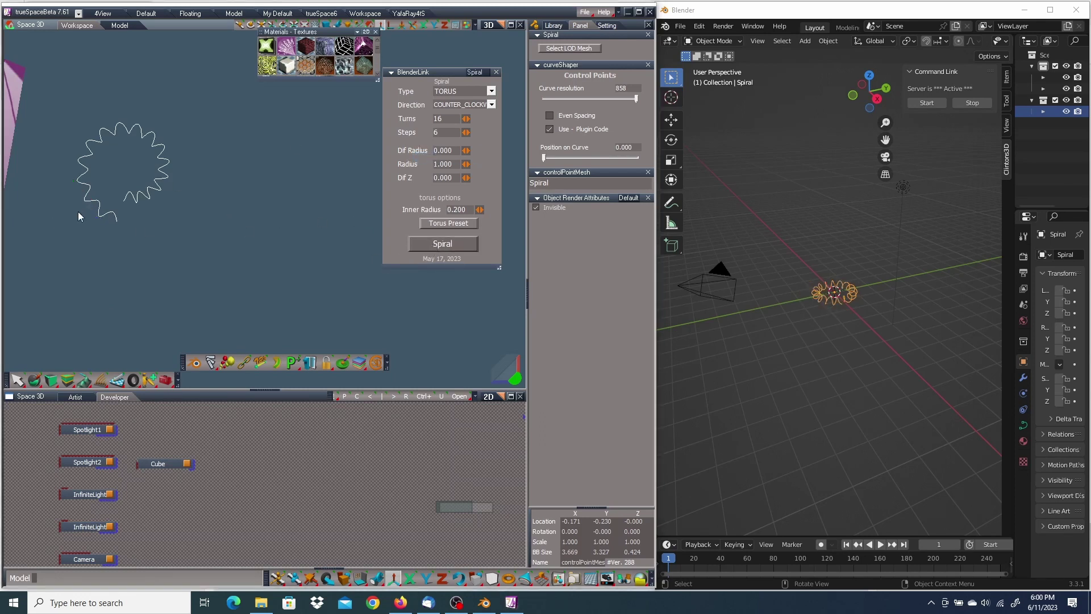
drag(99, 194, 228, 199)
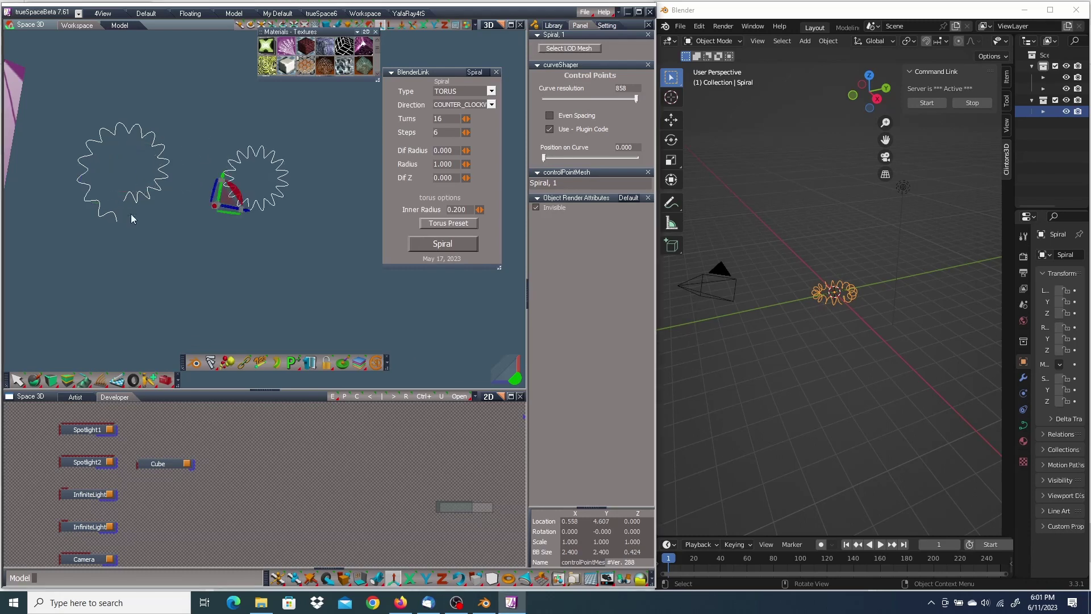
Step: Delete both torus spirals
mouse_move(310, 142)
right_down()
mouse_move(309, 94)
mouse_move(306, 153)
mouse_move(309, 97)
mouse_move(308, 138)
right_up()
right_drag(328, 193, 343, 230)
key(Delete)
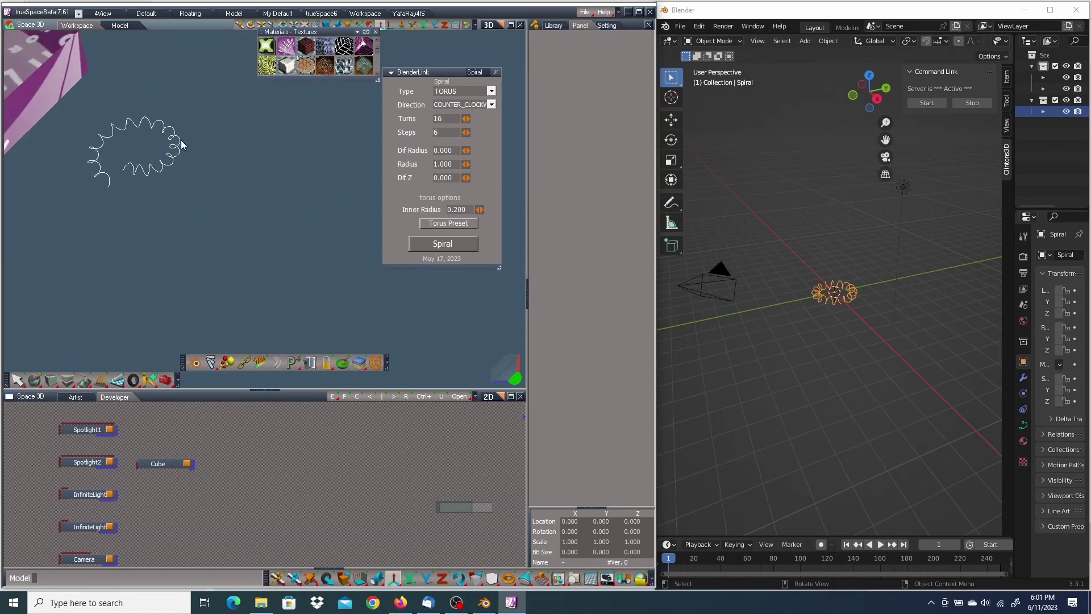
click(174, 144)
key(Delete)
Step: Select the cube, bring it into full view, and switch BlenderLink to its Bevel tools, moving the panel clear of the cube
click(12, 59)
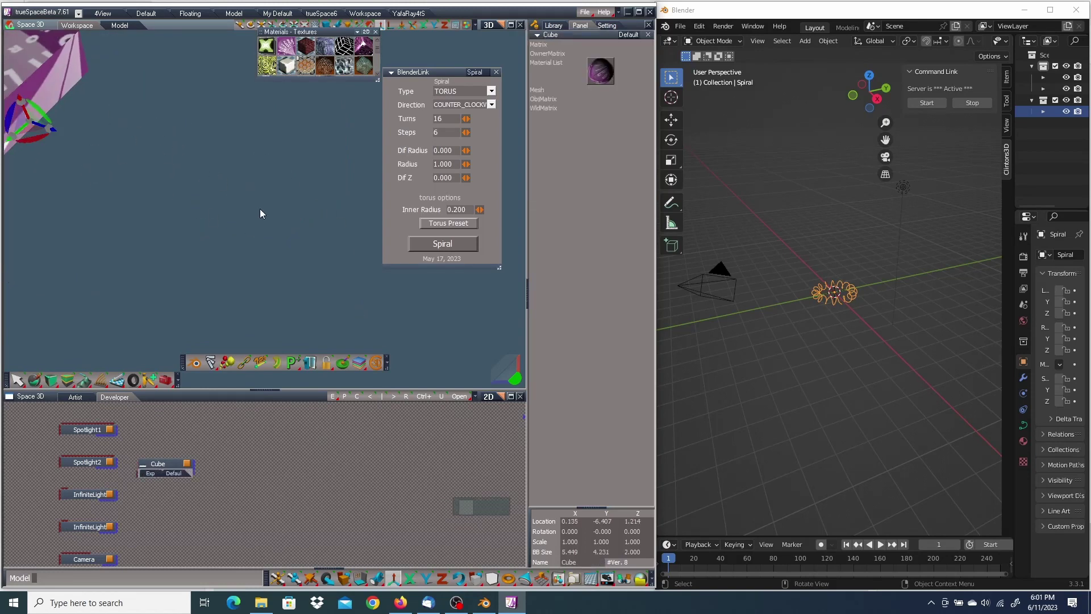
key(z)
scroll(256, 179, down, 3)
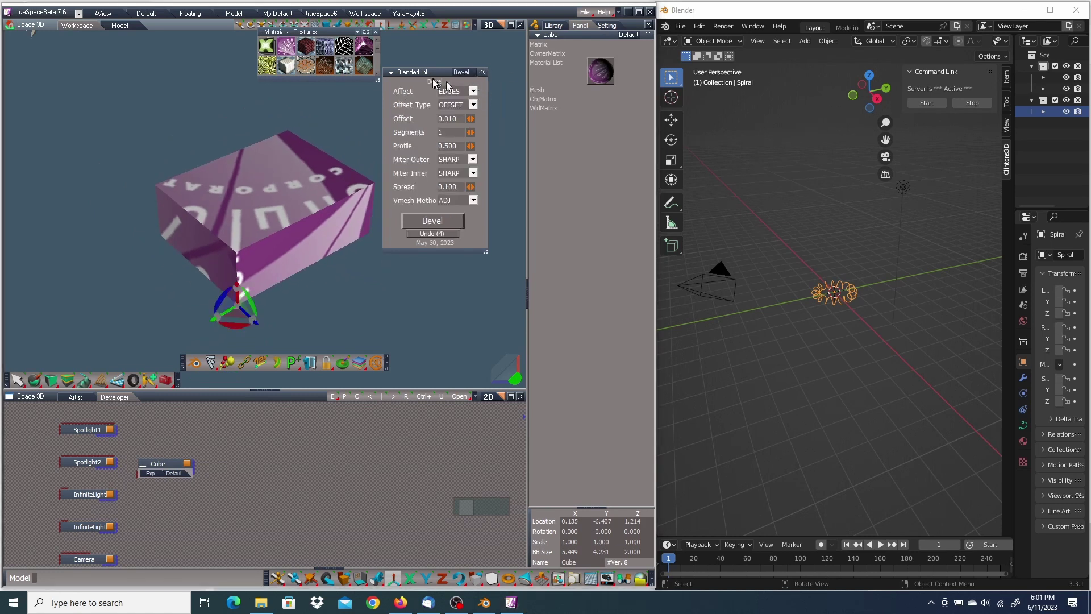
drag(427, 71, 493, 63)
Step: Enter mesh editing on the cube and add two crossing edge loops with Add loop, one through the middle in each horizontal direction
click(305, 189)
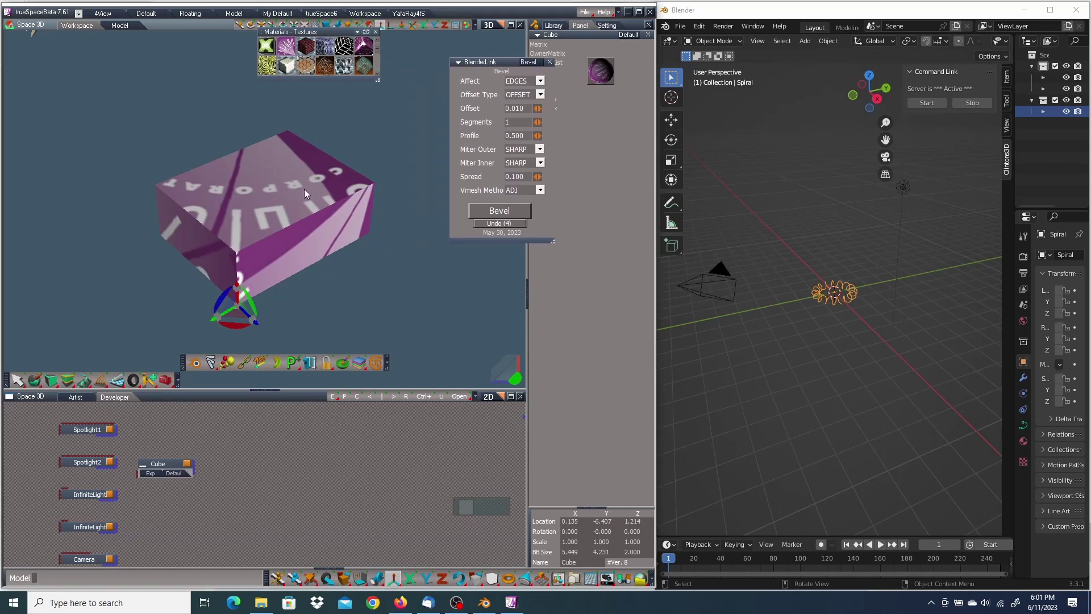
right_click(262, 183)
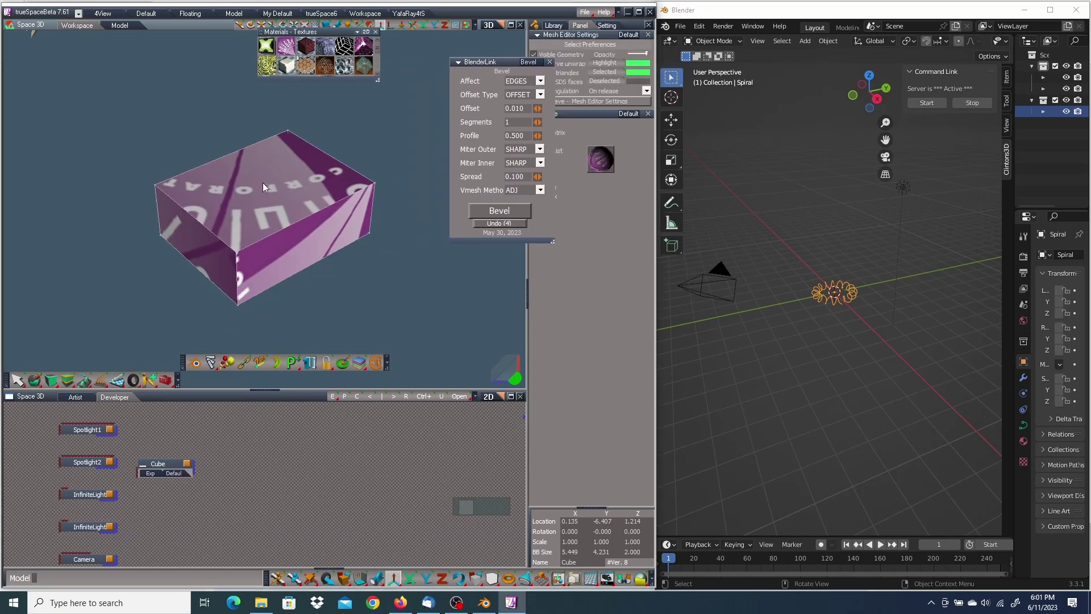
right_click(262, 182)
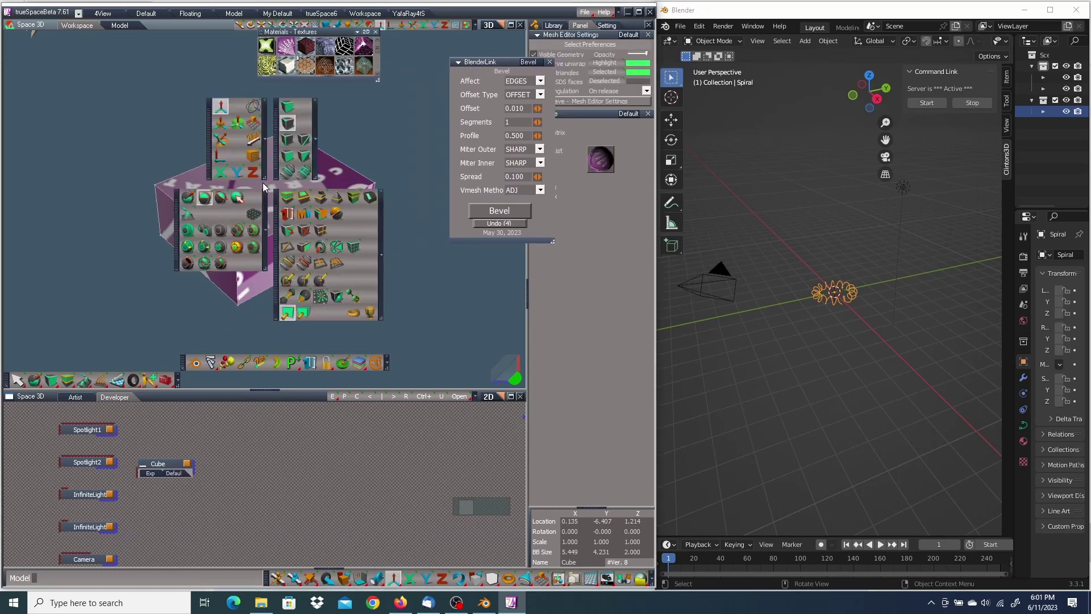
click(293, 264)
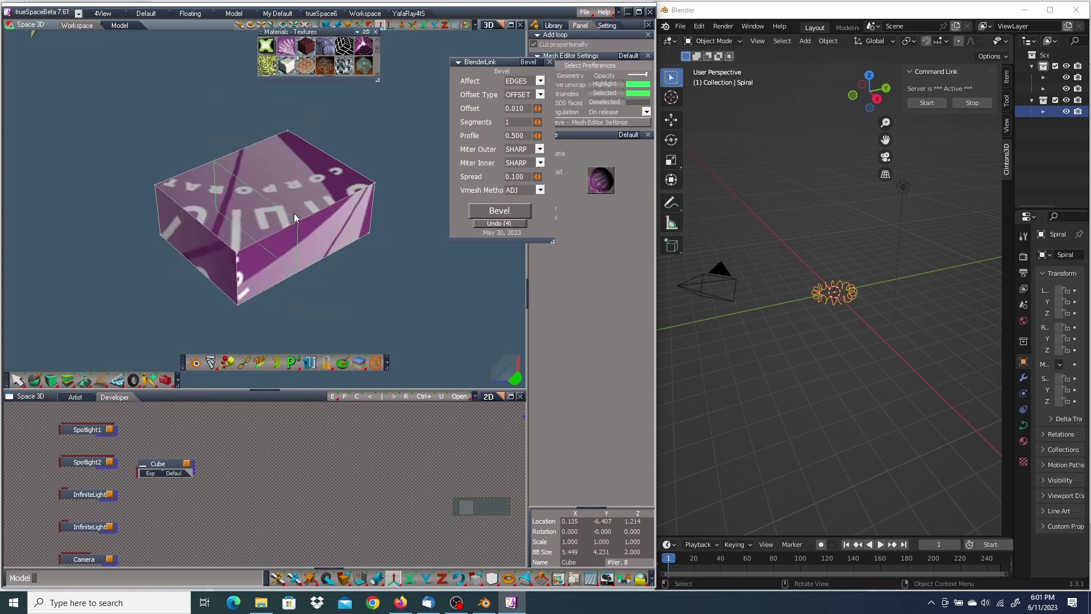
click(302, 218)
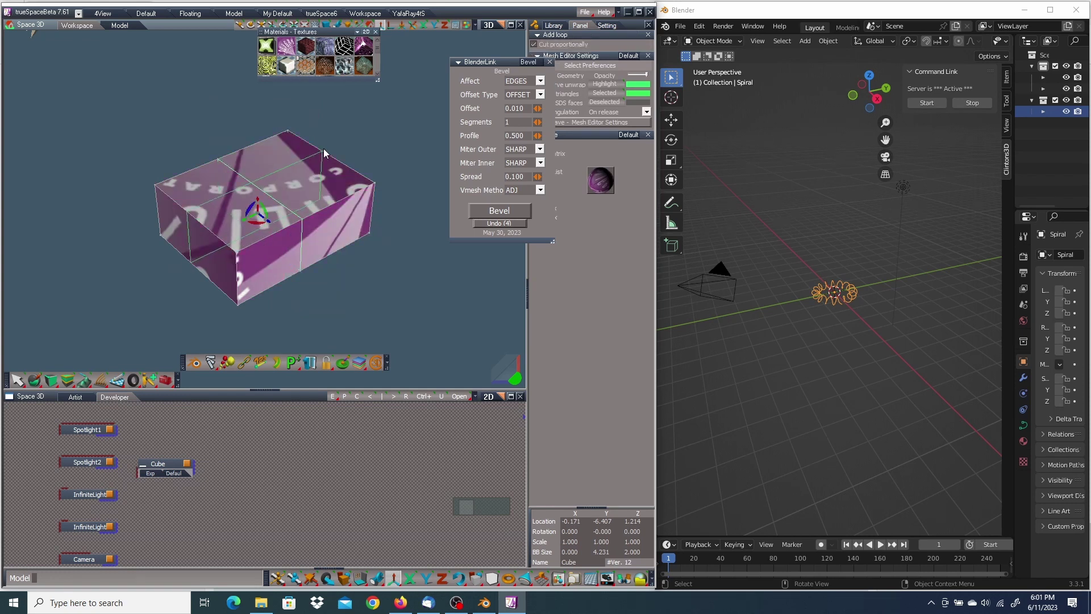
click(323, 153)
Step: Leave the Add loop tool and clear the edge selection on the cube
right_click(339, 114)
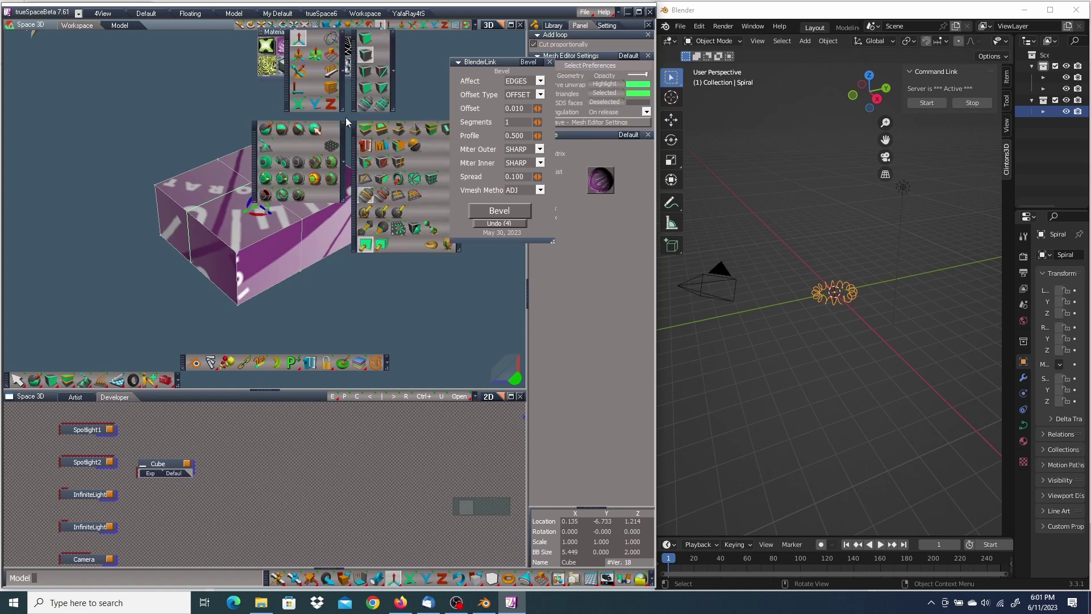
click(364, 131)
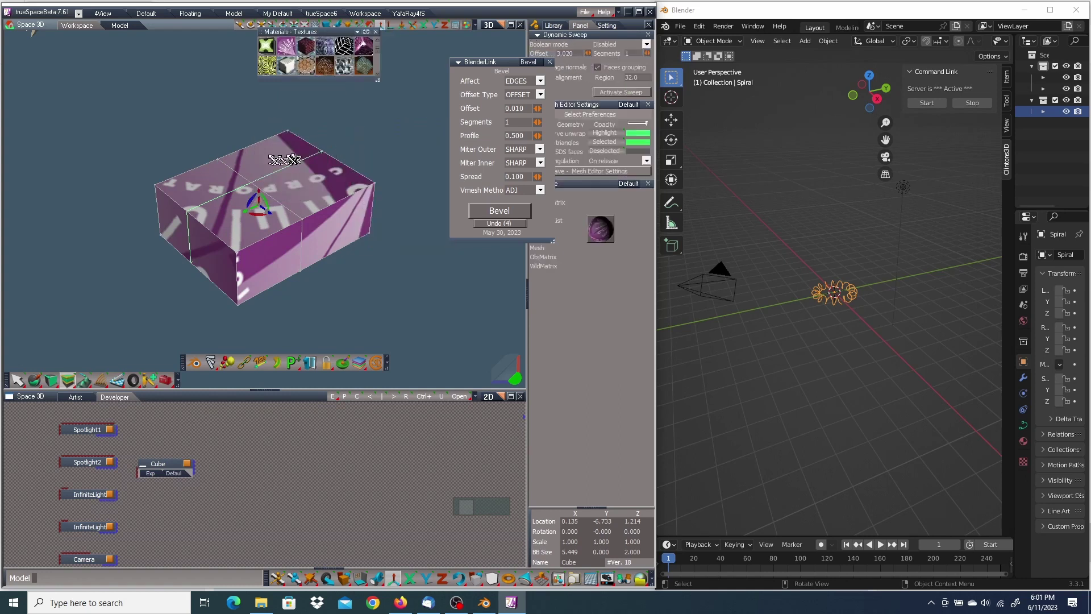
click(350, 117)
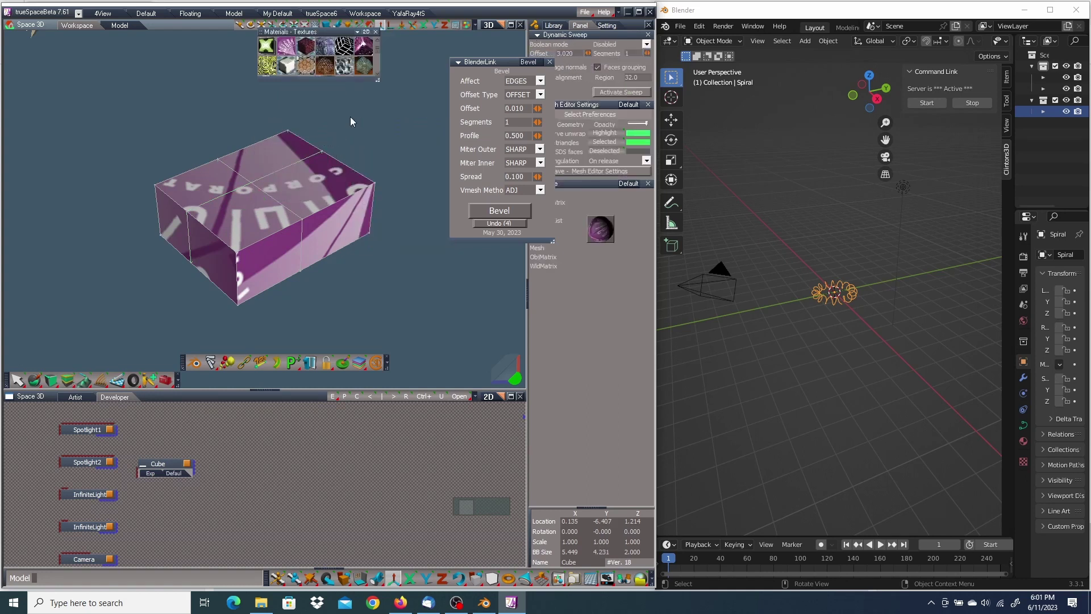
click(350, 118)
right_click(345, 169)
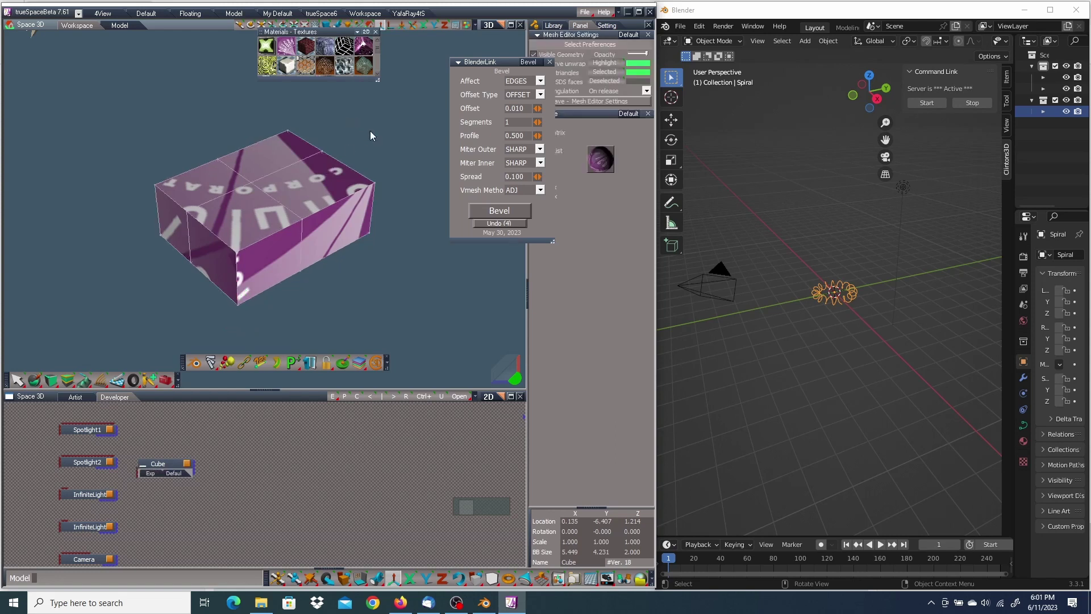
Step: Sweep the rear quarter of the cube's top upward by about 1.73 units and clear the face selection
right_click(370, 131)
click(391, 107)
right_click(346, 125)
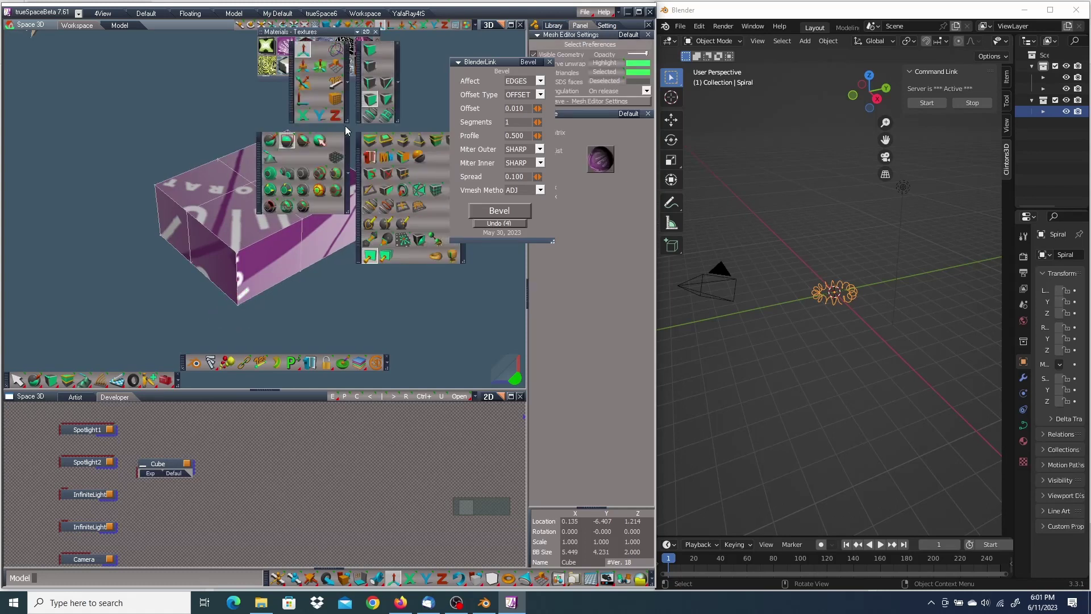
click(369, 141)
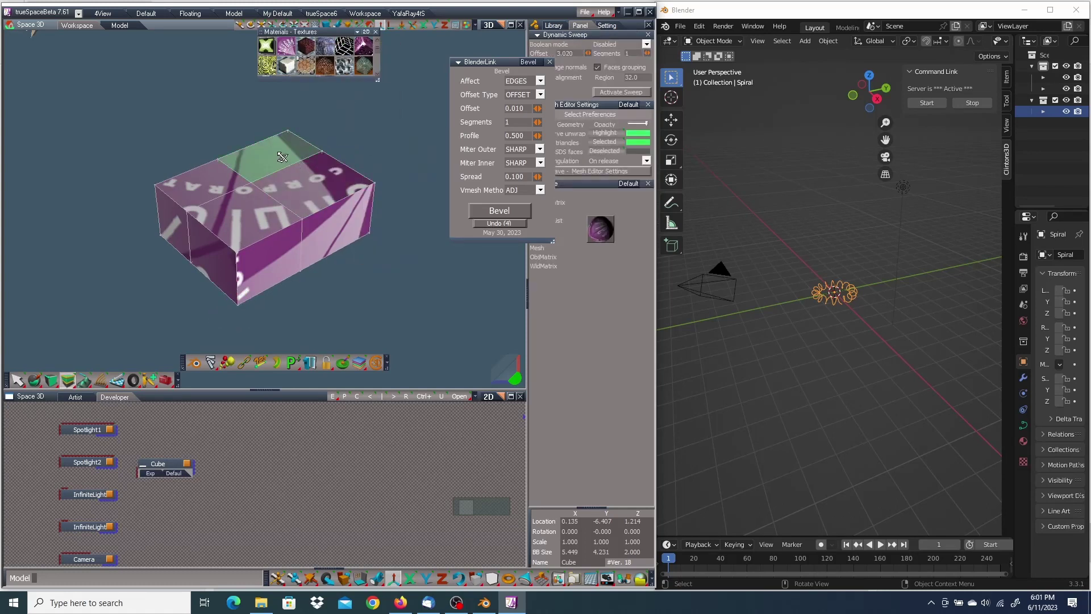
drag(287, 149, 291, 105)
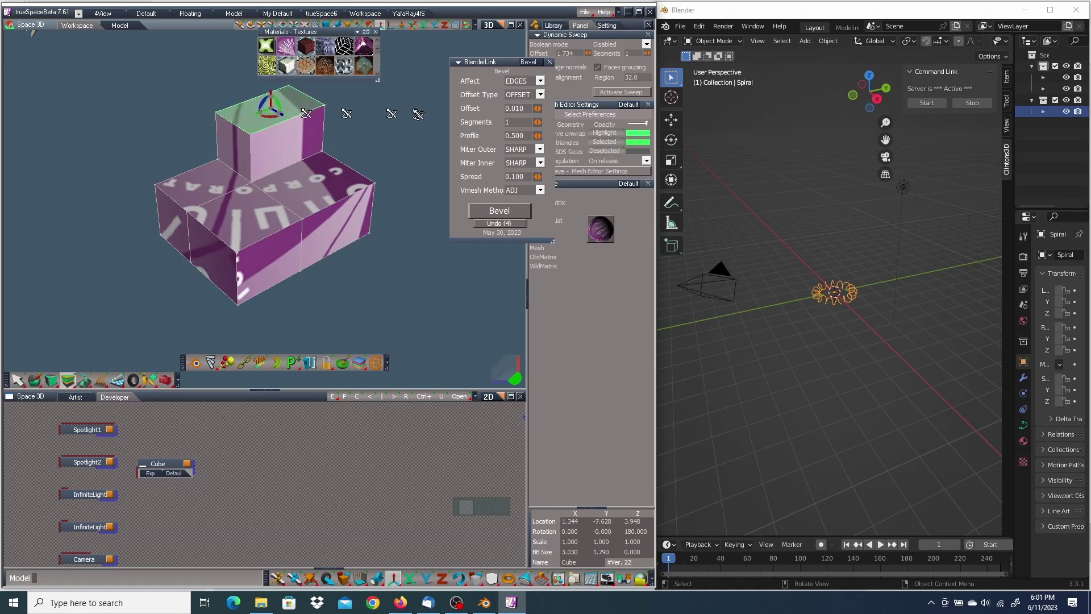
click(378, 125)
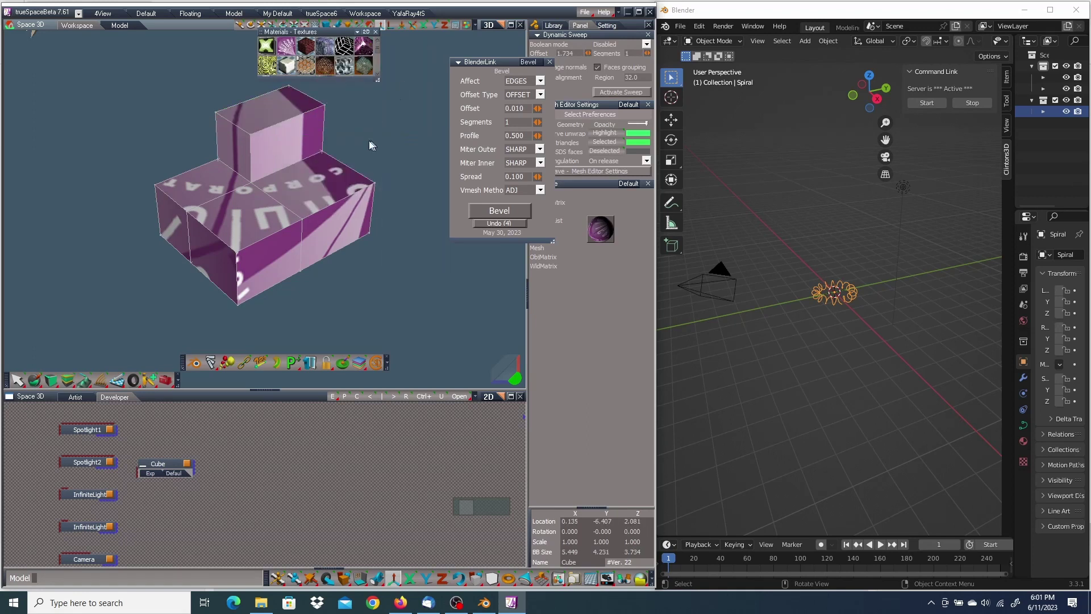
Step: Select the raised block's edges and bevel them with an offset of 0.305 and 1 segment
drag(253, 97, 350, 192)
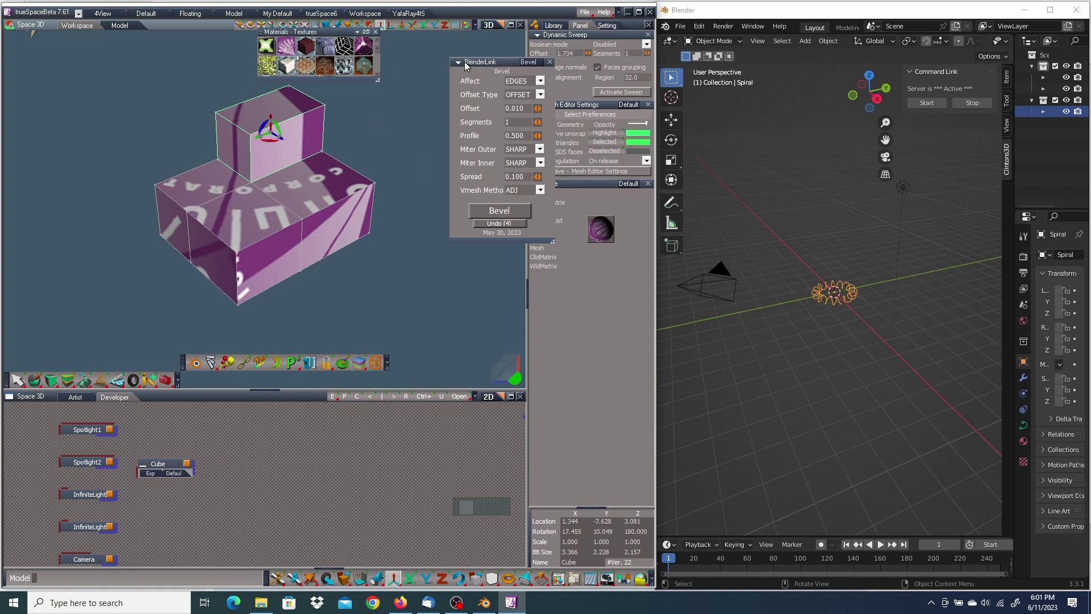
drag(465, 63, 418, 76)
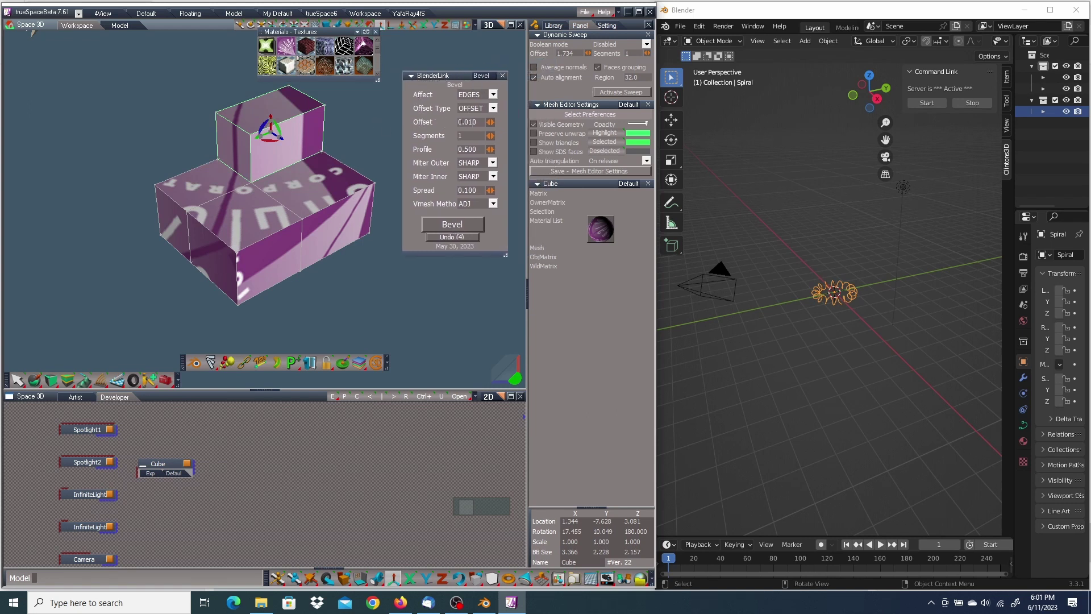
drag(491, 123, 489, 117)
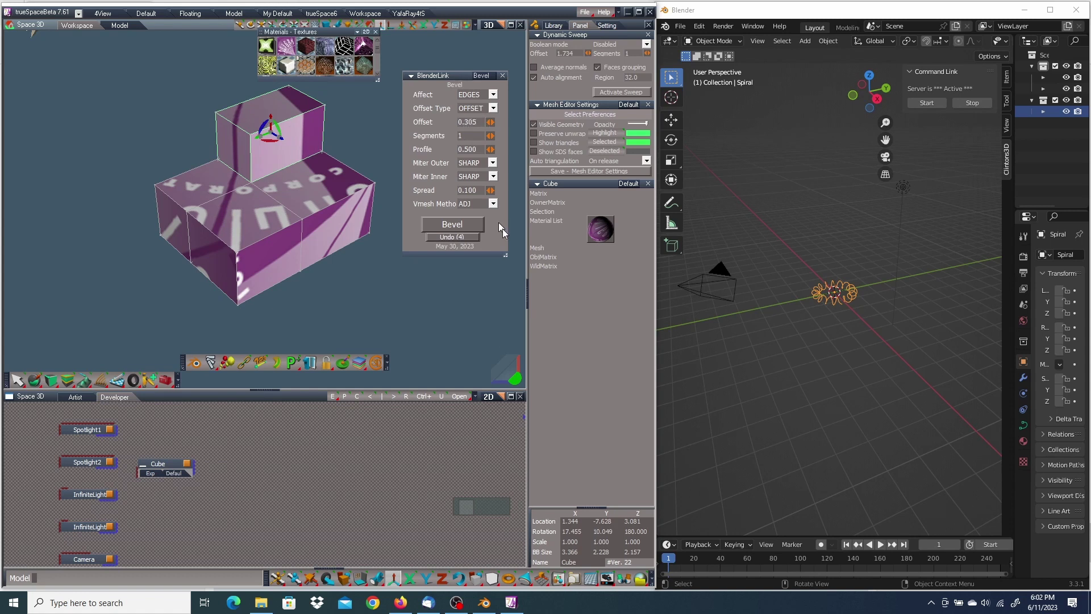
click(469, 227)
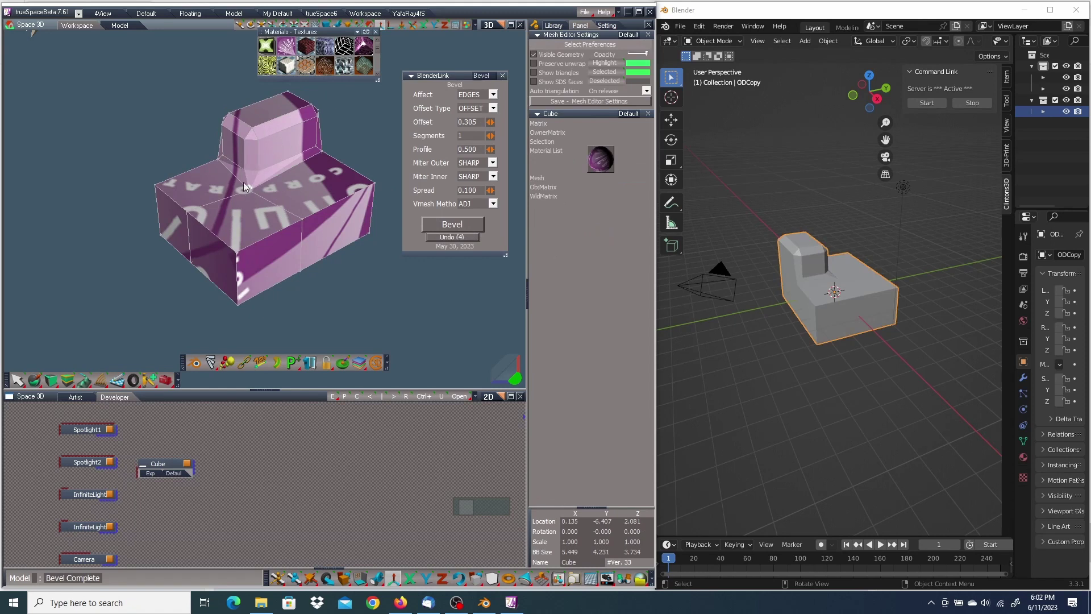
Step: Undo the single-segment bevel and bevel the raised block's edges again with 3 segments, inspecting the inner corner up close
click(464, 239)
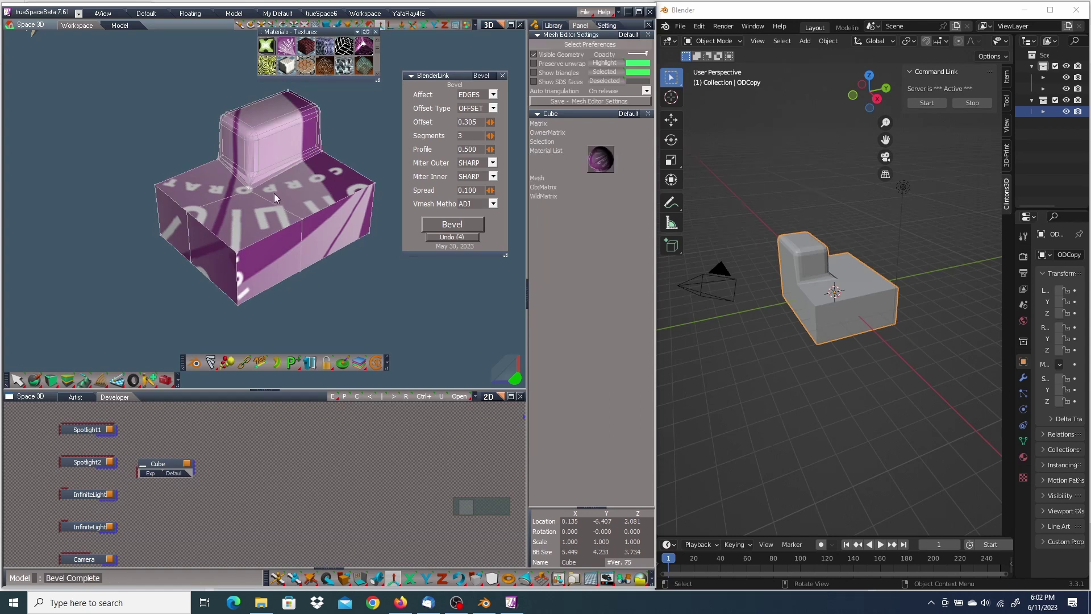
scroll(258, 125, up, 3)
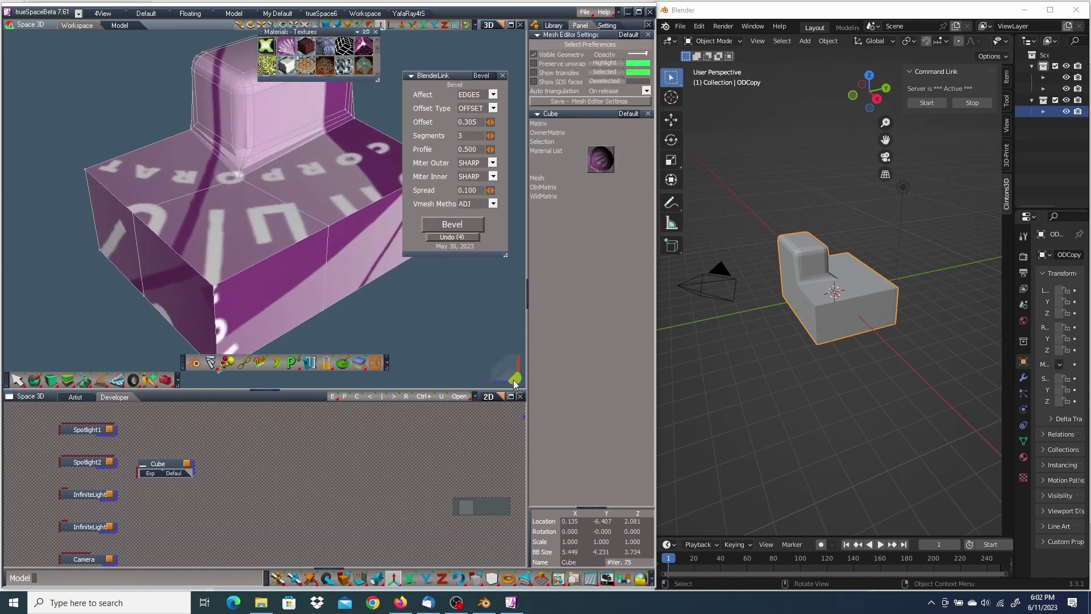
drag(508, 375, 473, 427)
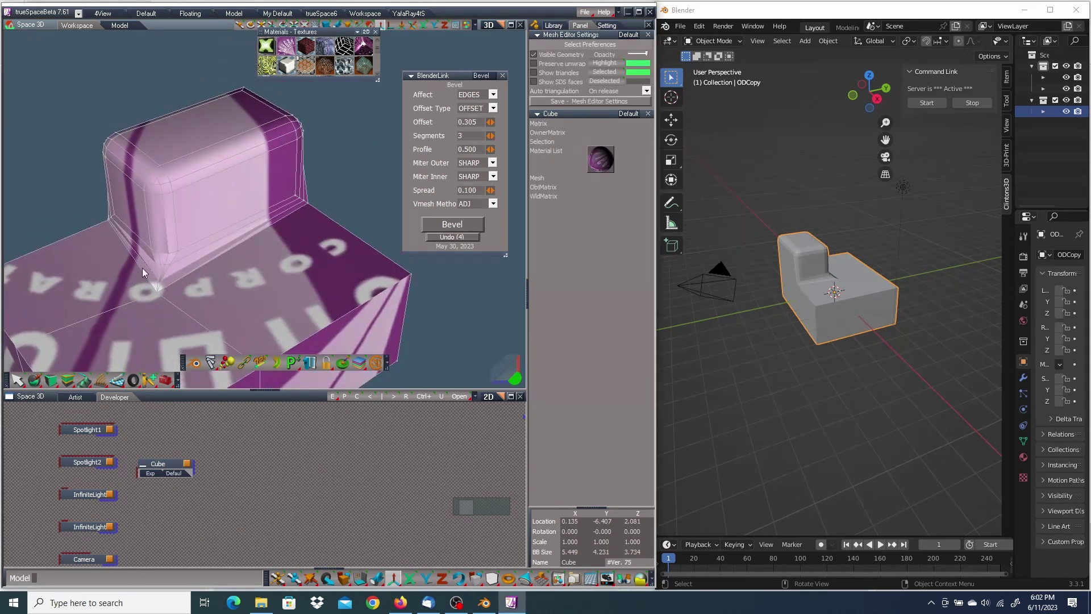
scroll(144, 169, up, 3)
drag(509, 375, 486, 368)
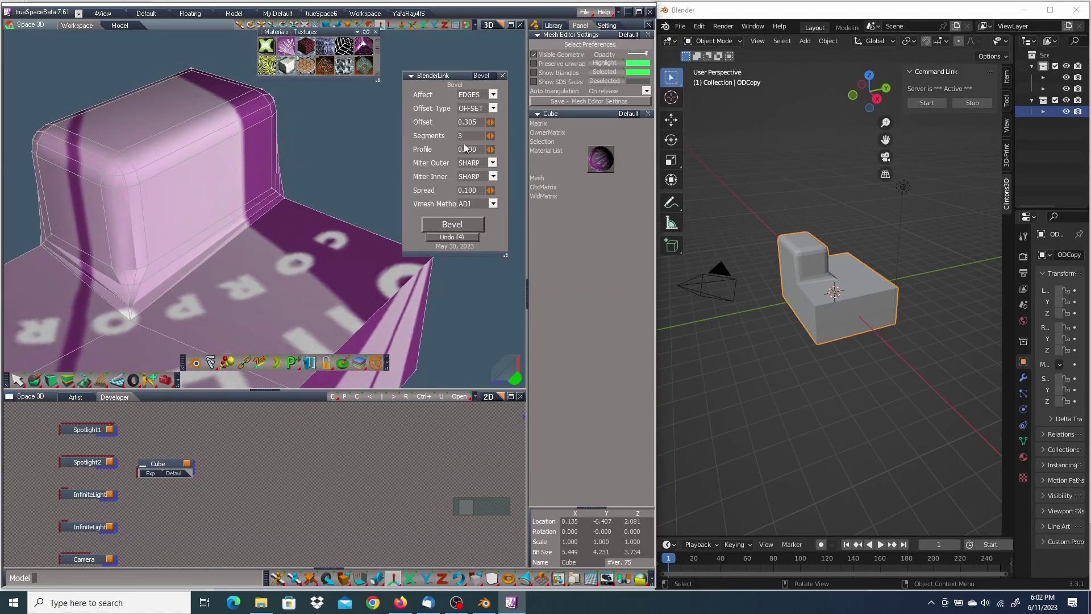
Step: Undo the three-segment bevel back to the sharp raised block with its edges selected
click(465, 236)
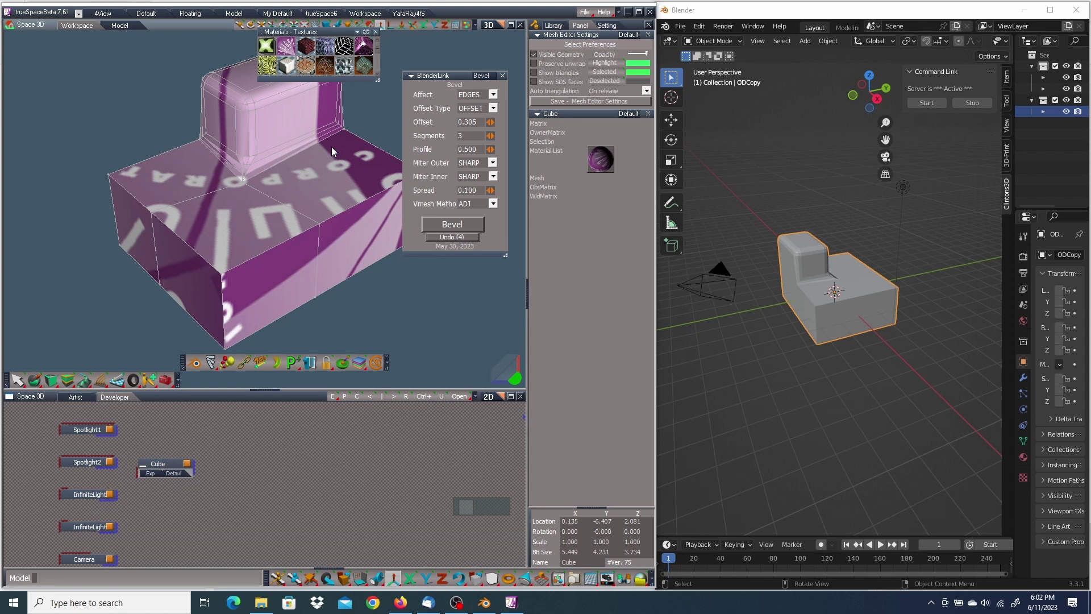
scroll(277, 120, down, 1)
scroll(190, 159, down, 3)
scroll(190, 159, up, 2)
scroll(190, 159, down, 2)
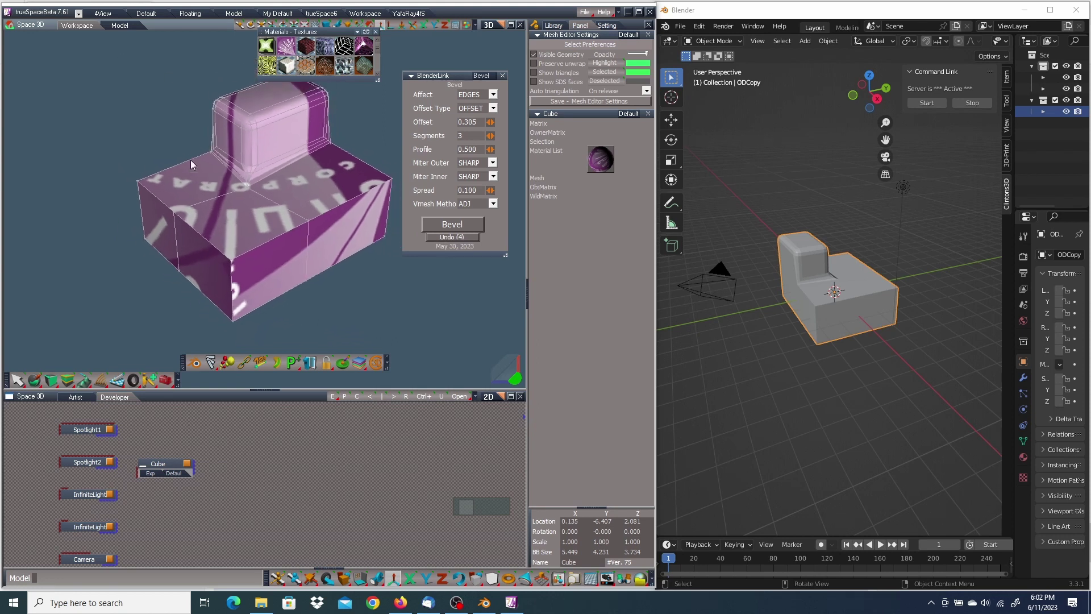
scroll(189, 159, up, 1)
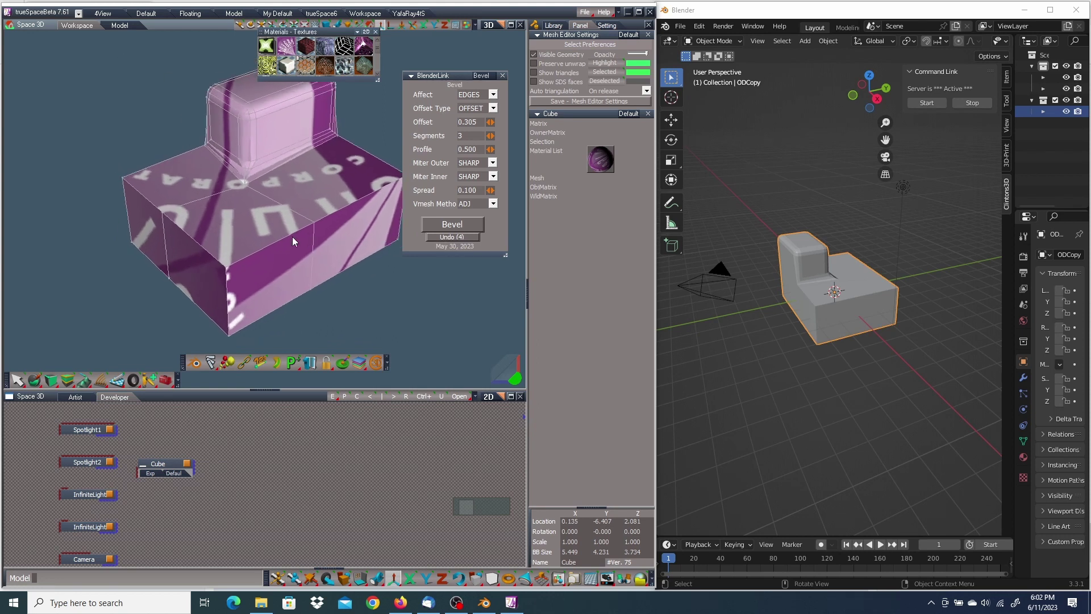
click(459, 581)
click(459, 581)
click(459, 581)
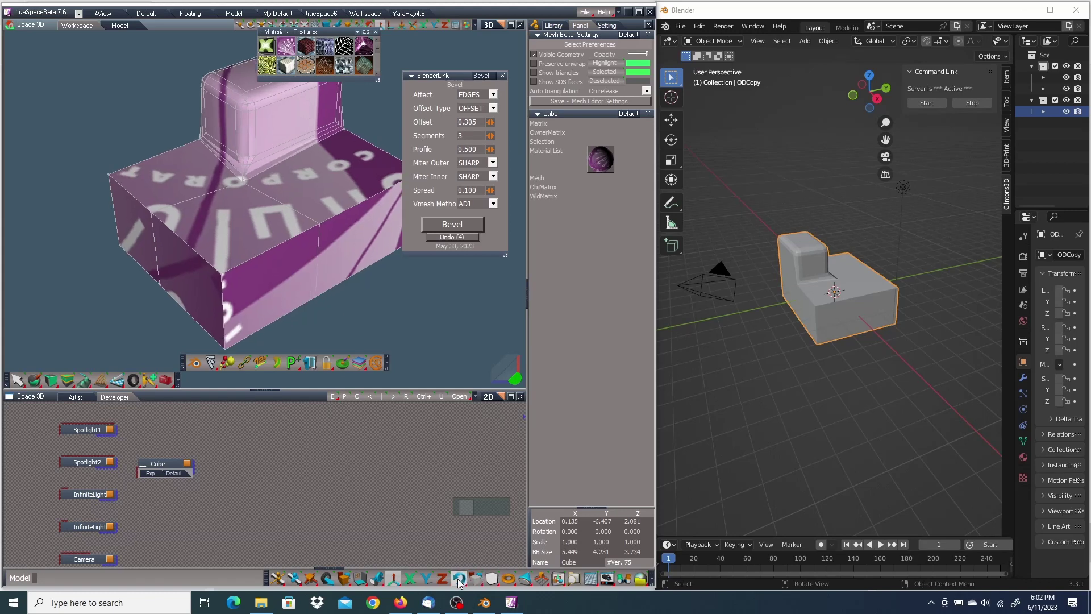
click(459, 581)
click(459, 581)
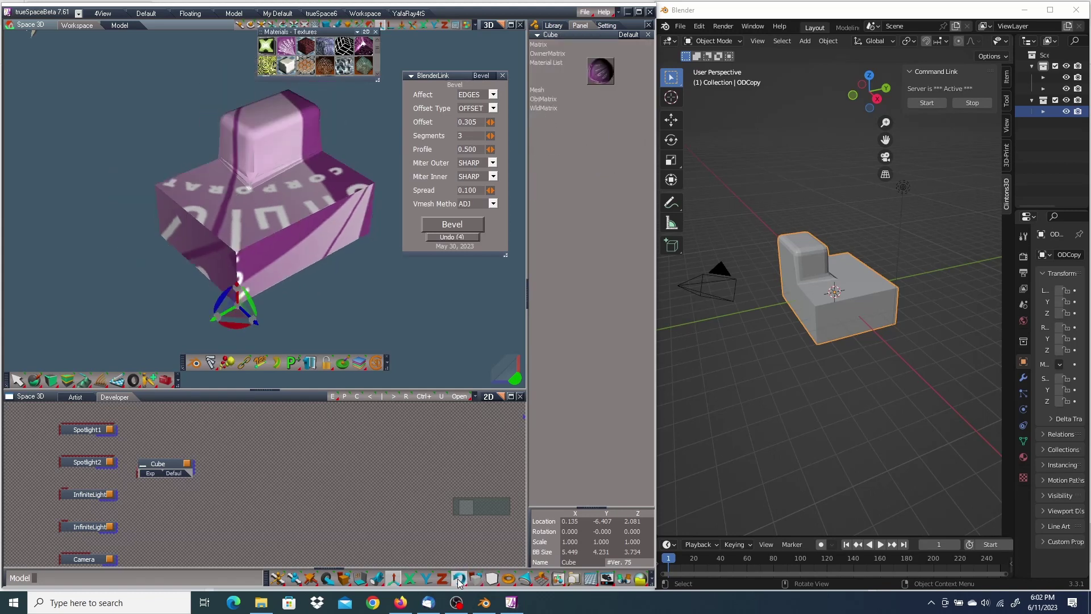
click(459, 582)
click(458, 580)
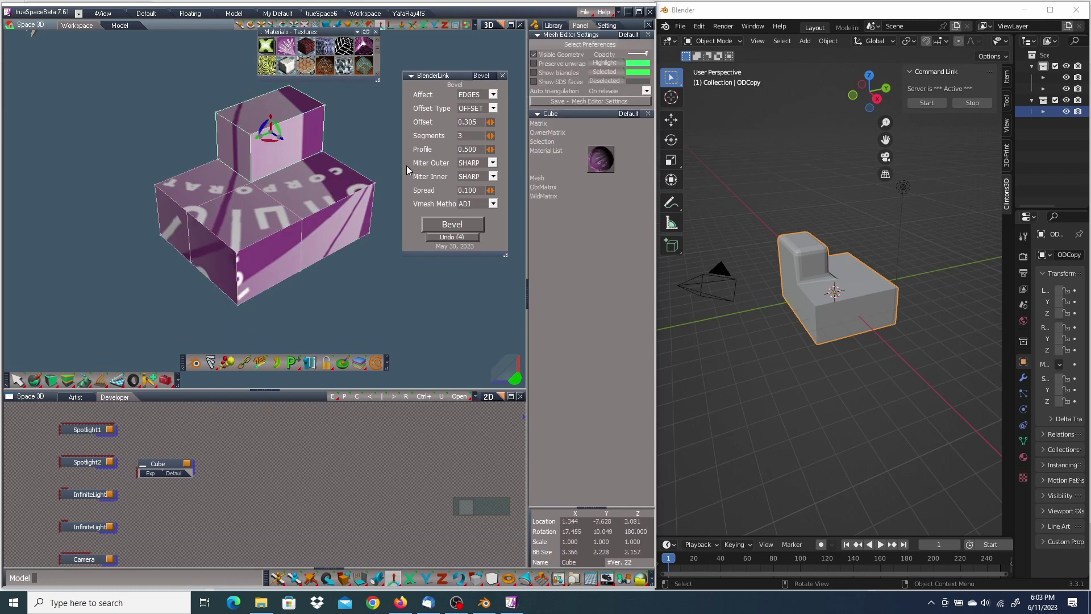
Step: Repeat the three-segment bevel on the raised block's edges from a slightly rotated view, and undo it again
right_drag(376, 133, 392, 135)
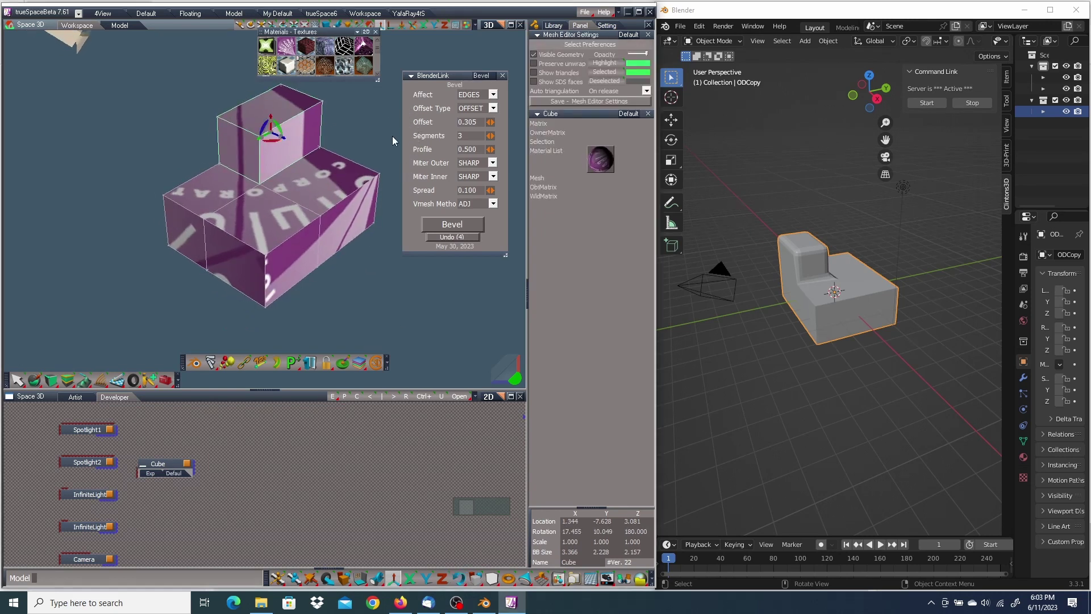
click(452, 224)
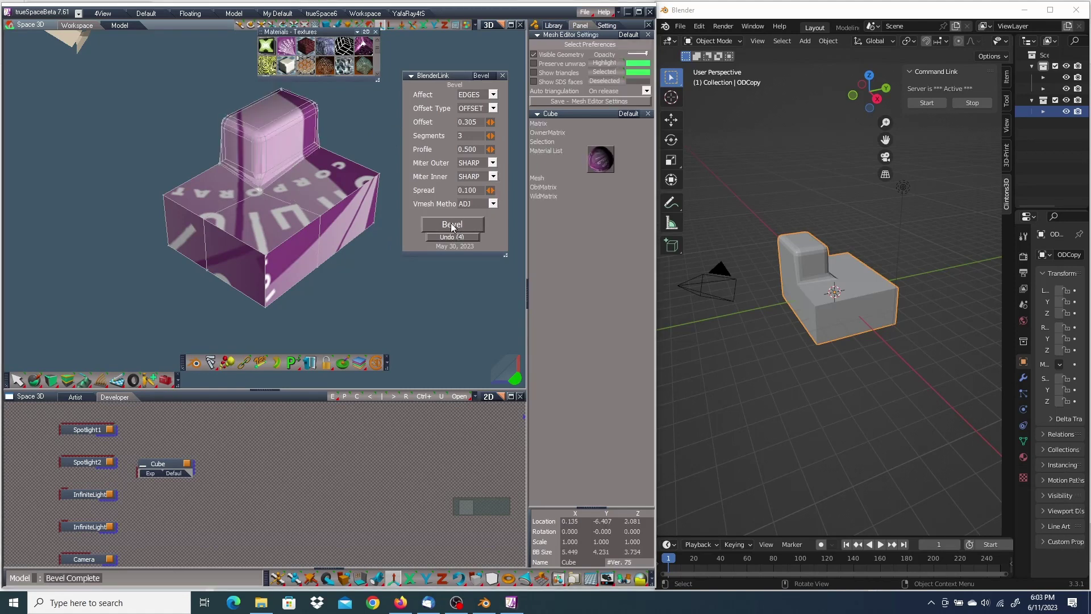
scroll(287, 102, up, 5)
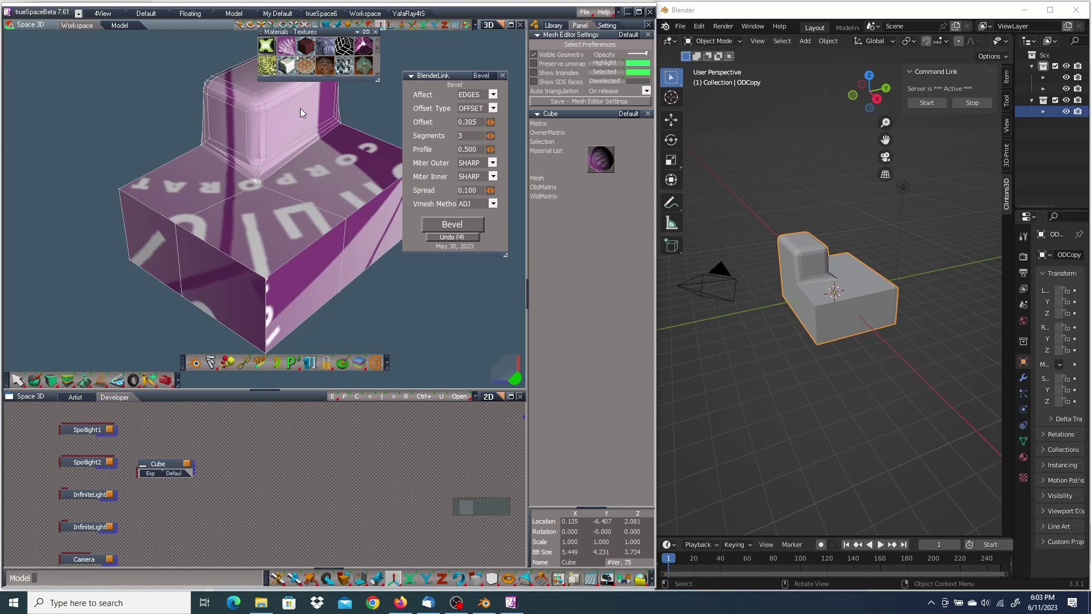
scroll(301, 108, down, 3)
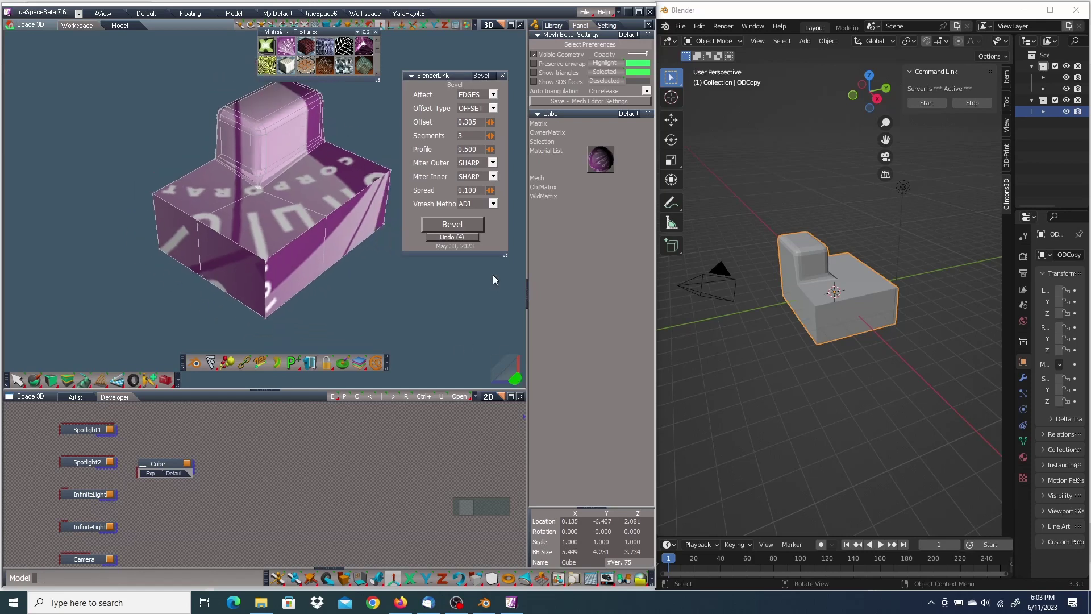
click(461, 239)
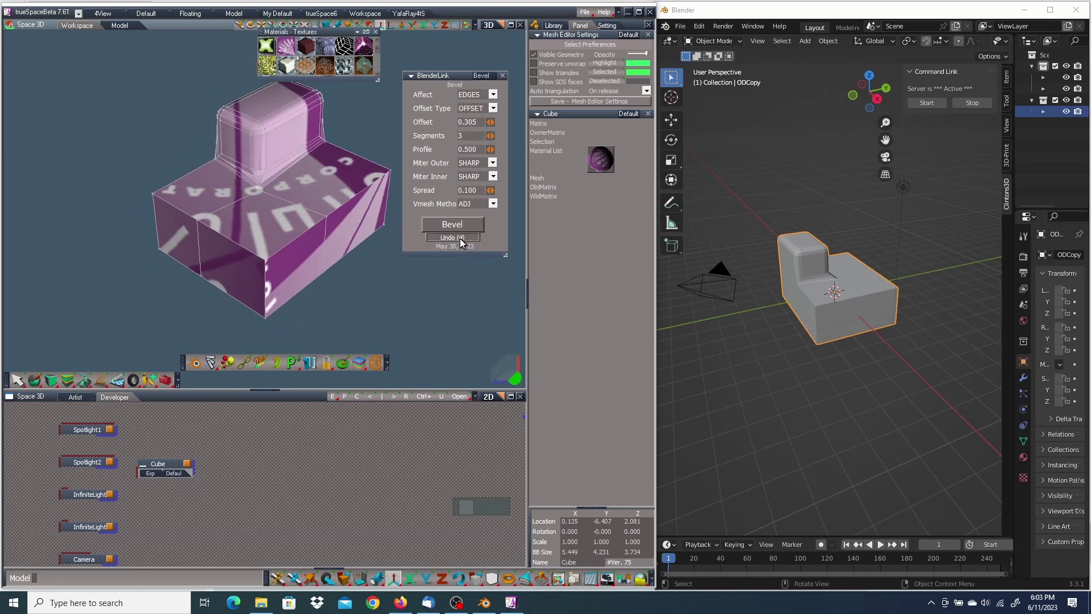
click(460, 578)
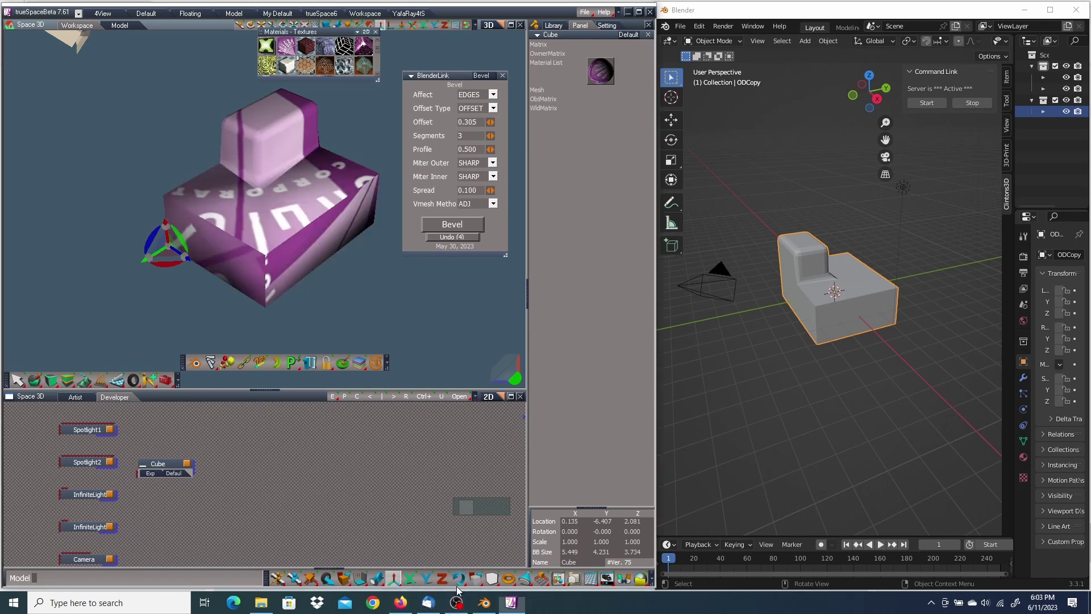
click(459, 580)
click(459, 580)
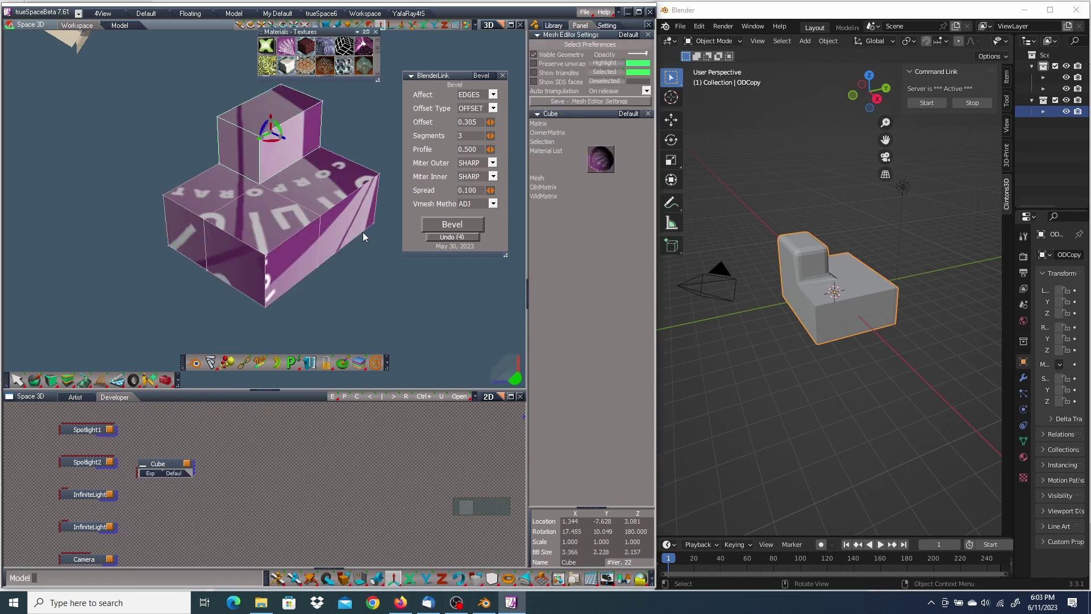
Step: Examine the sharp raised block up close and look over the desktop and workspace settings
scroll(353, 201, up, 3)
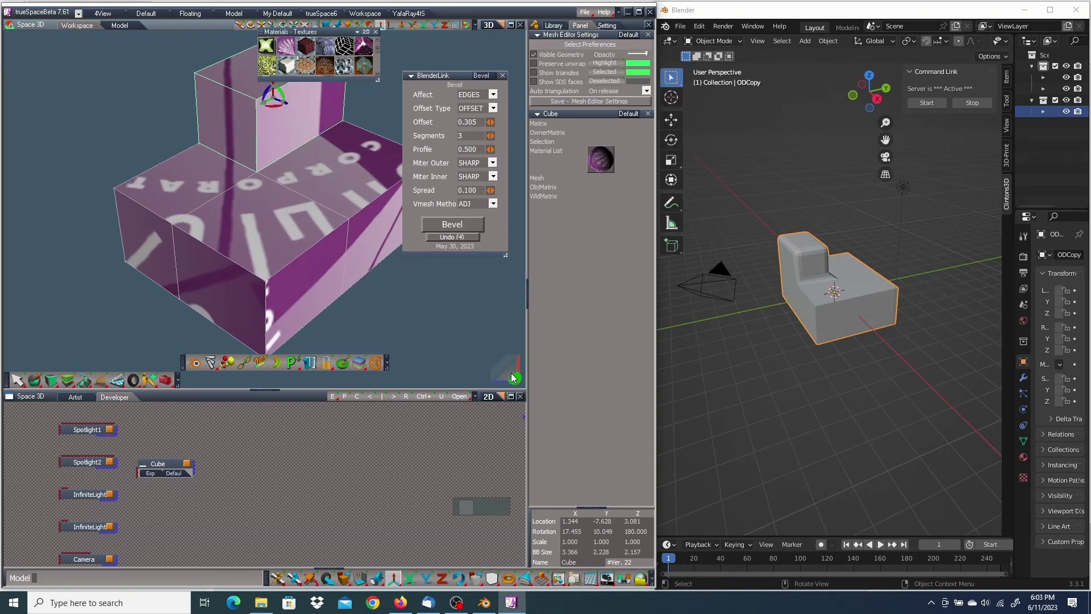
drag(516, 371, 516, 386)
scroll(329, 237, up, 3)
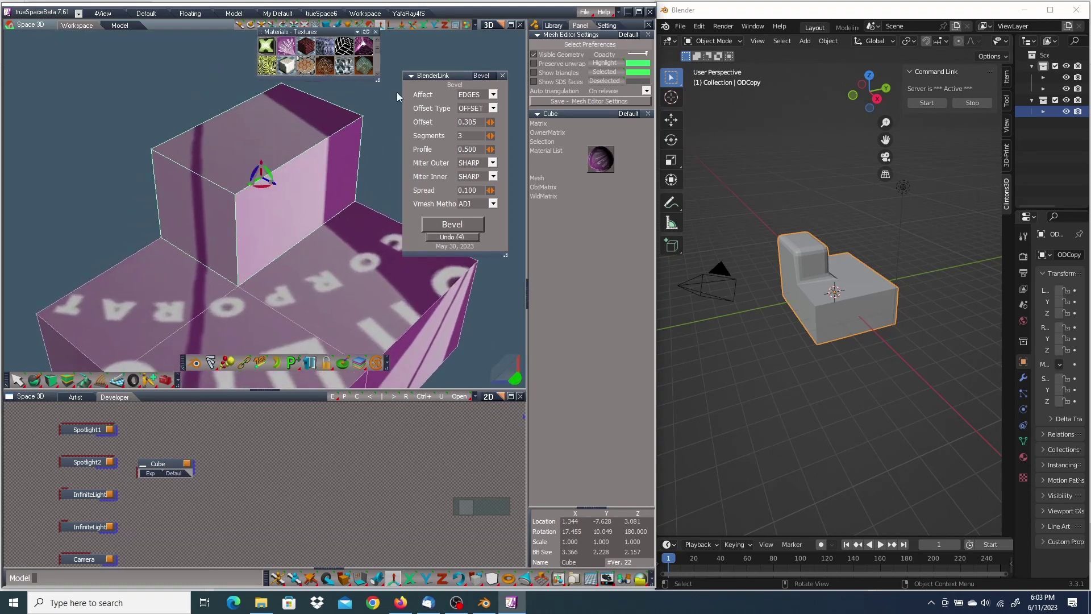
click(607, 26)
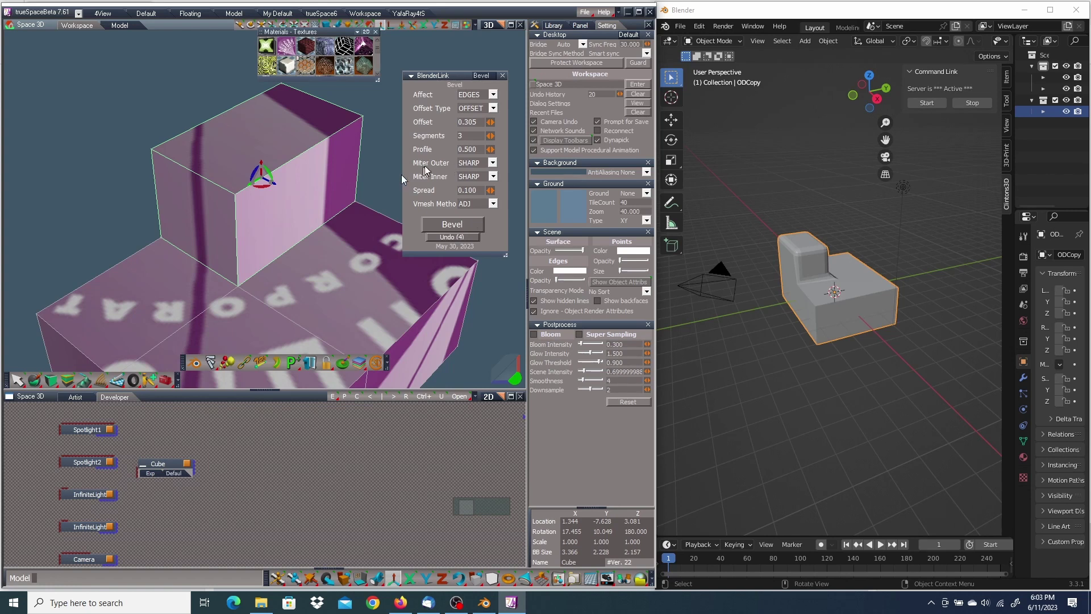
Step: Try the bevel on the raised block with the SHARP and the PATCH outer miter, undoing each one
click(468, 223)
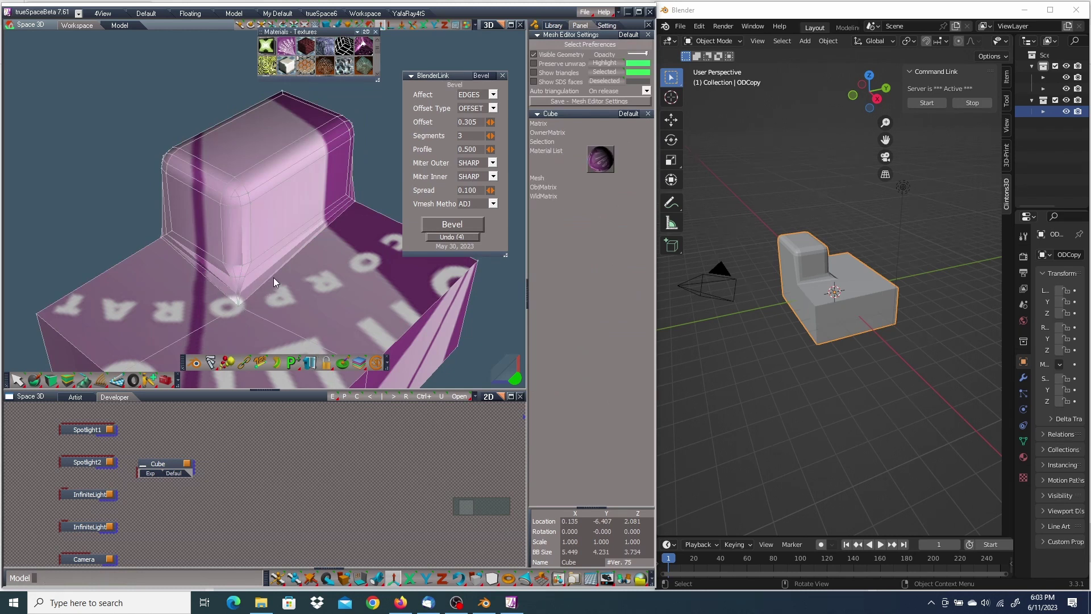
click(453, 237)
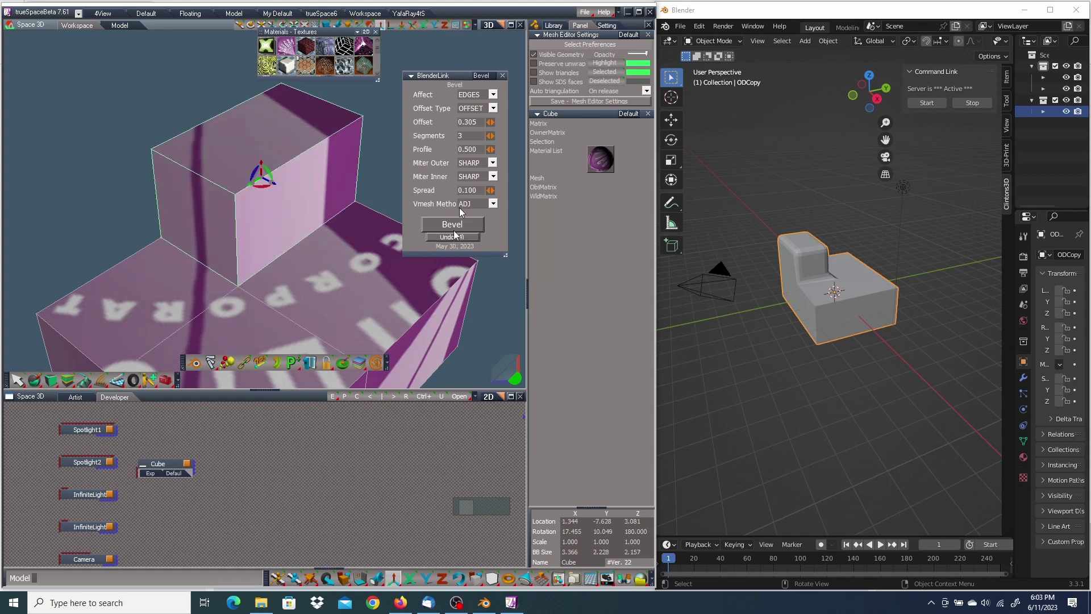
click(492, 162)
click(473, 183)
click(455, 224)
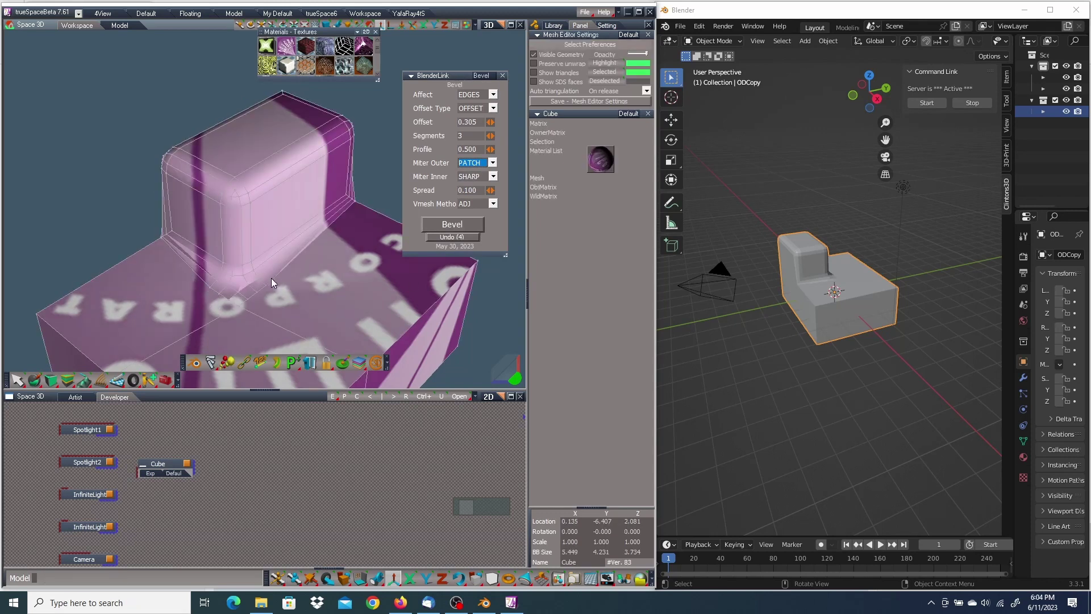
click(450, 236)
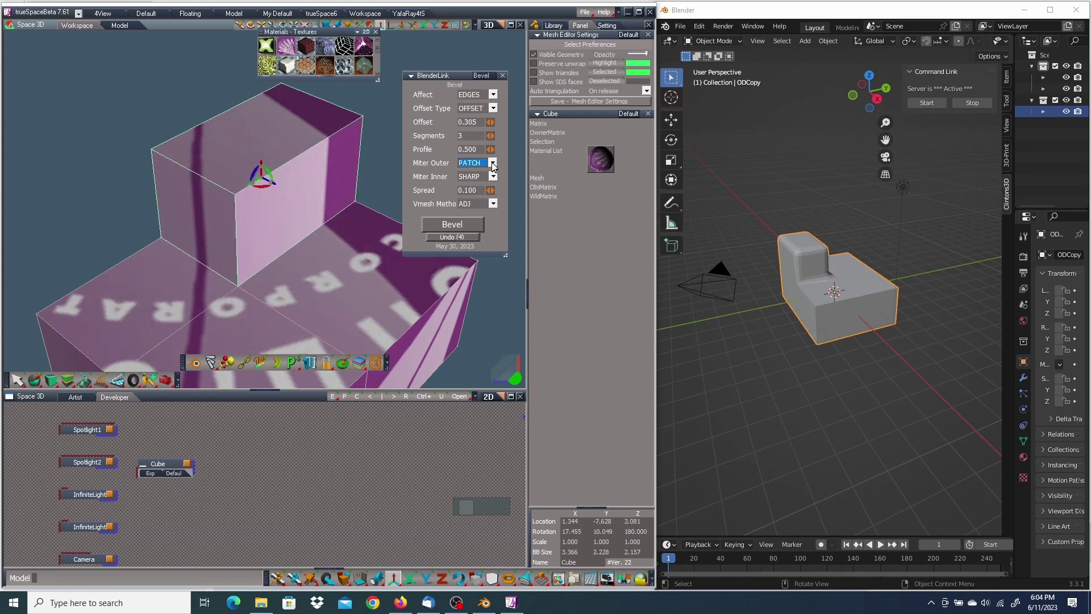
Step: Set the outer miter to ARC, bevel the raised block's edges, and undo the bevel
click(492, 163)
click(474, 188)
click(450, 224)
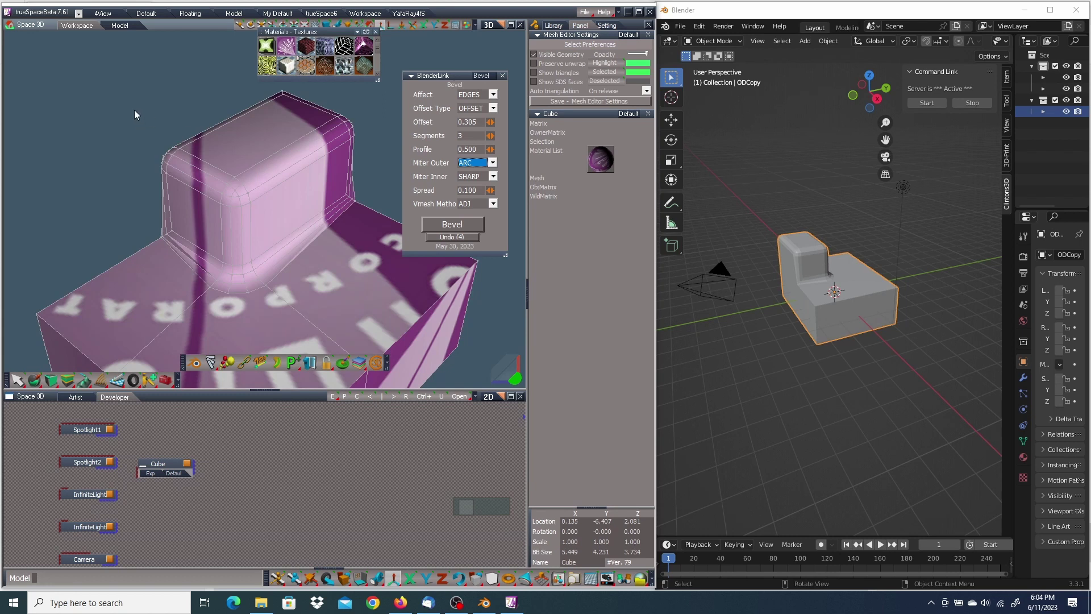
click(460, 237)
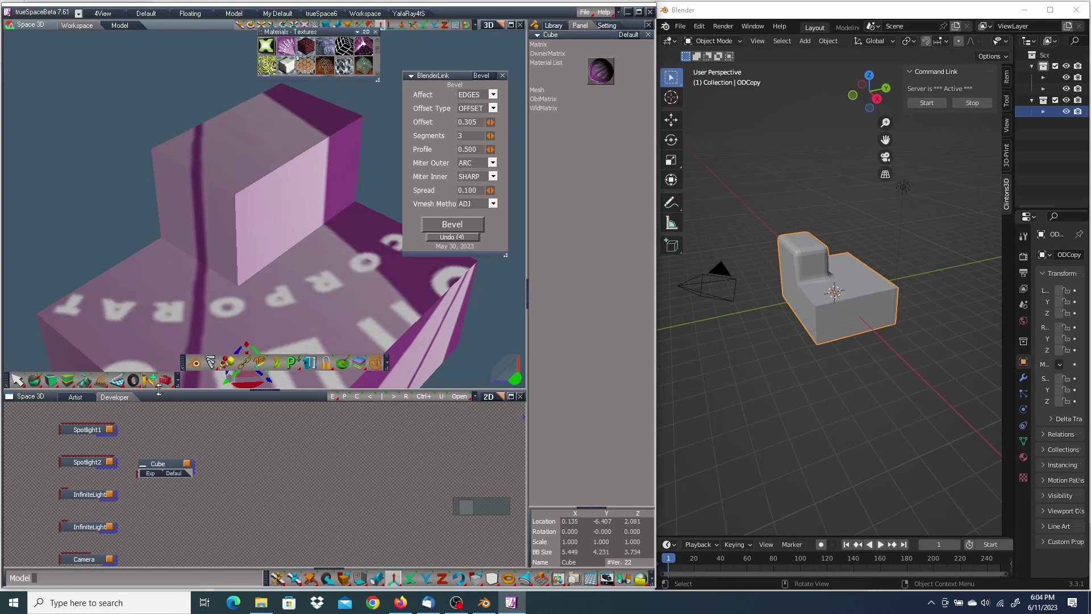
Step: Reset the material to a plain grey solid and paint the whole cube object with it in place of the purple texture
drag(117, 380, 113, 261)
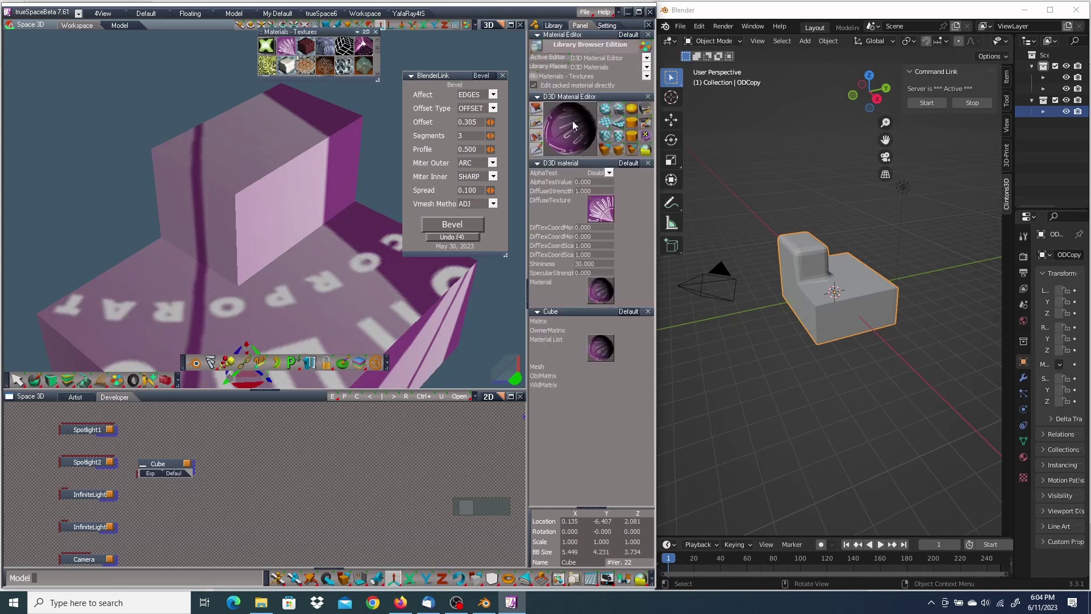
right_click(574, 125)
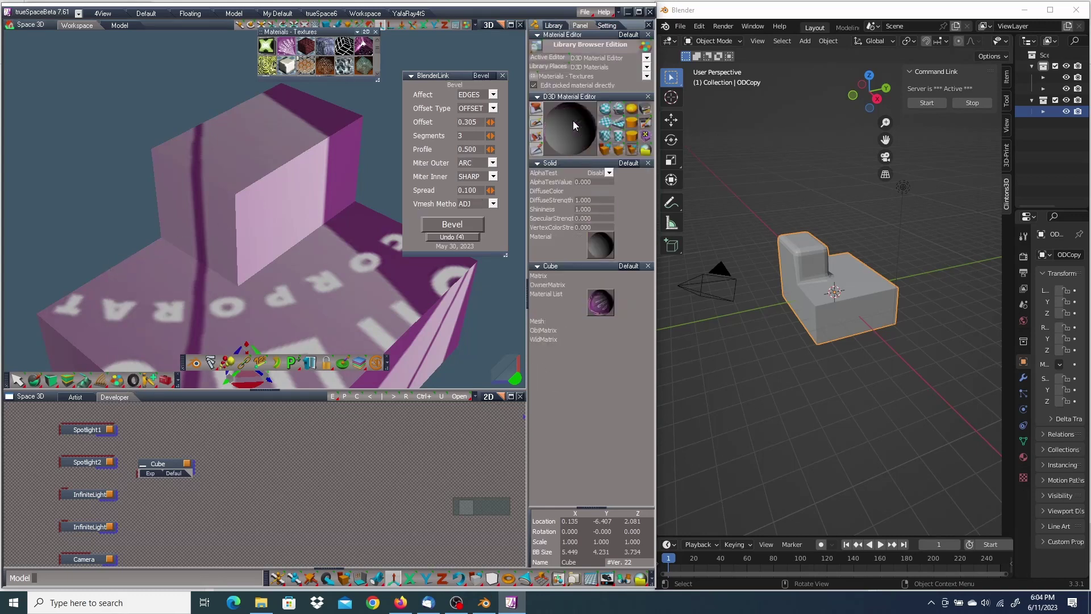
click(538, 108)
click(320, 190)
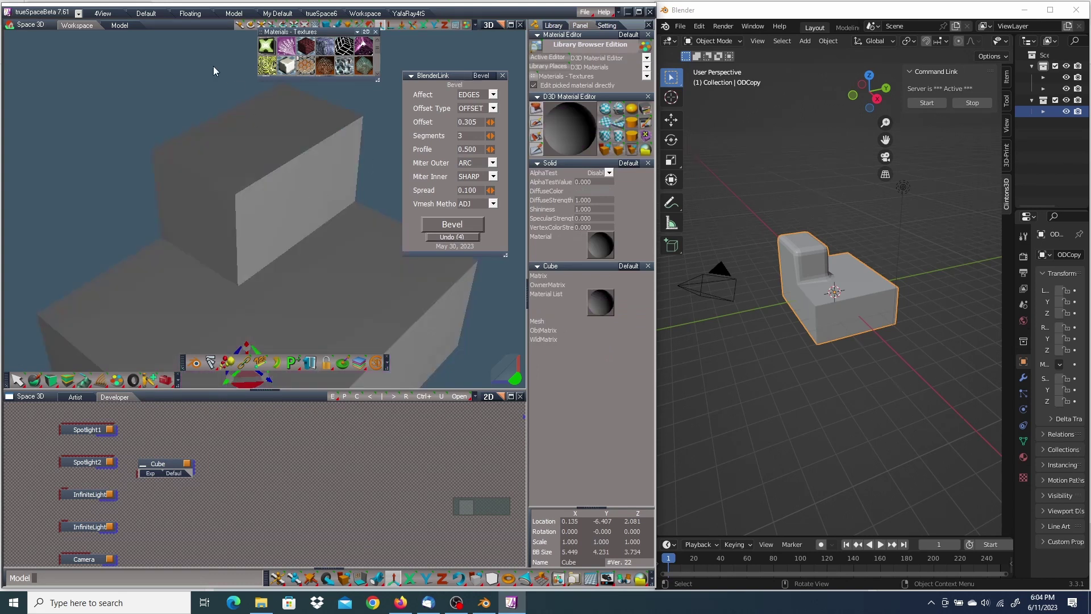
Step: Select all edges of the raised grey block, bevel them with the ARC outer miter, and undo the bevel
double_click(275, 191)
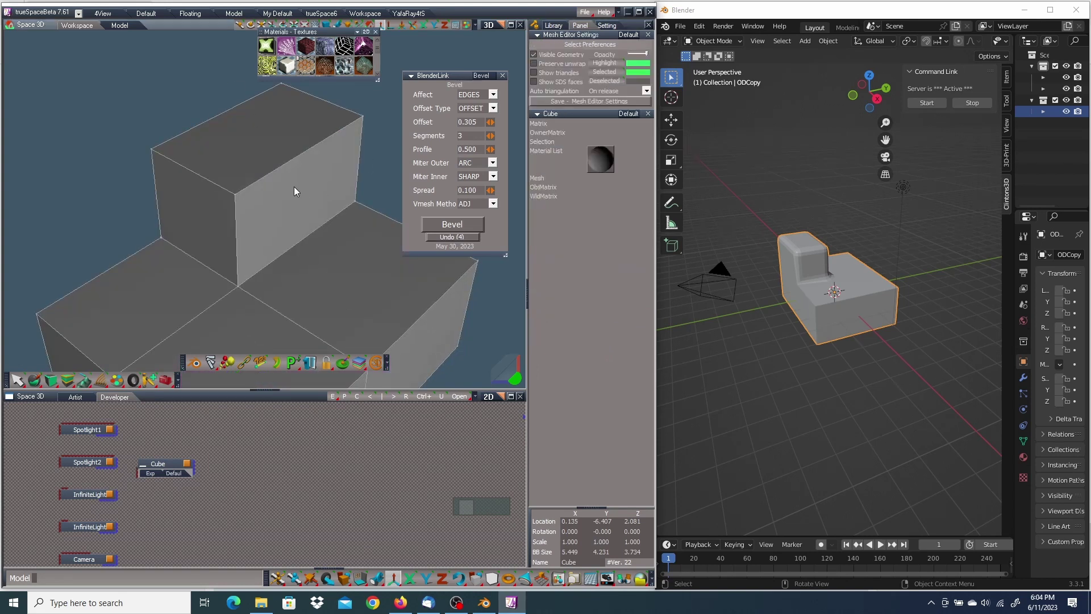
drag(107, 49, 387, 308)
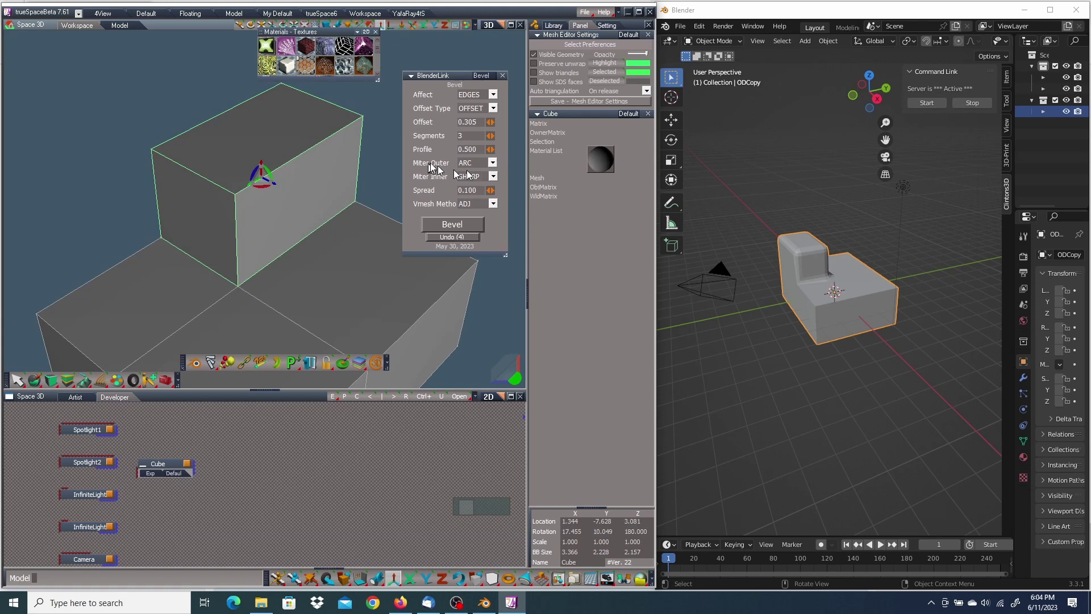
click(447, 226)
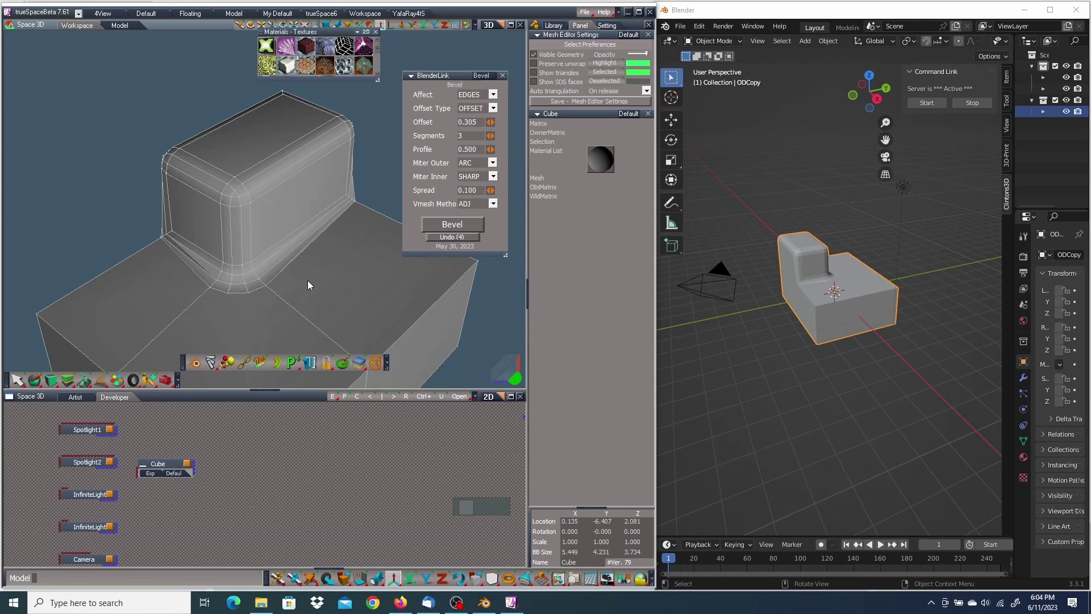
click(448, 238)
Step: Set the outer miter to PATCH, bevel the raised block's edges, and undo the bevel
click(493, 176)
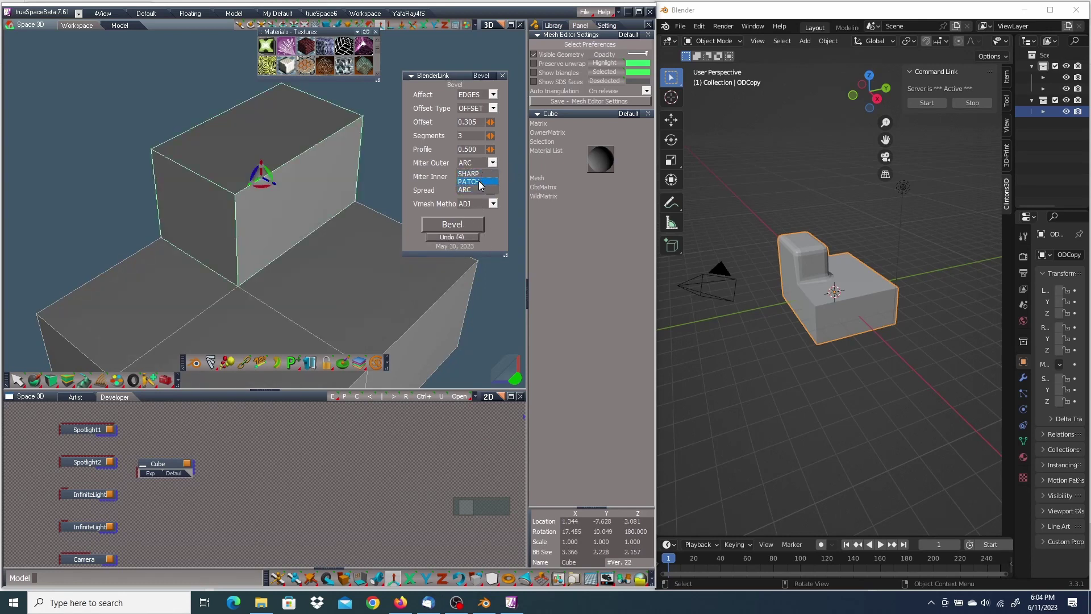
click(478, 180)
click(452, 224)
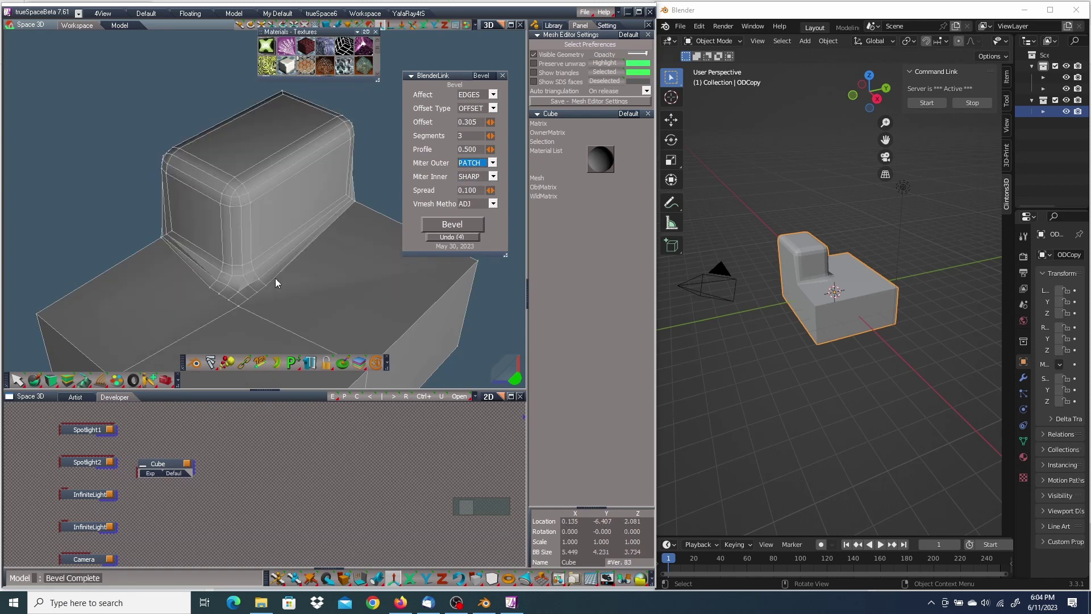
click(450, 237)
Step: Set the outer miter to SHARP, bevel the raised block's edges, and undo the bevel
click(493, 162)
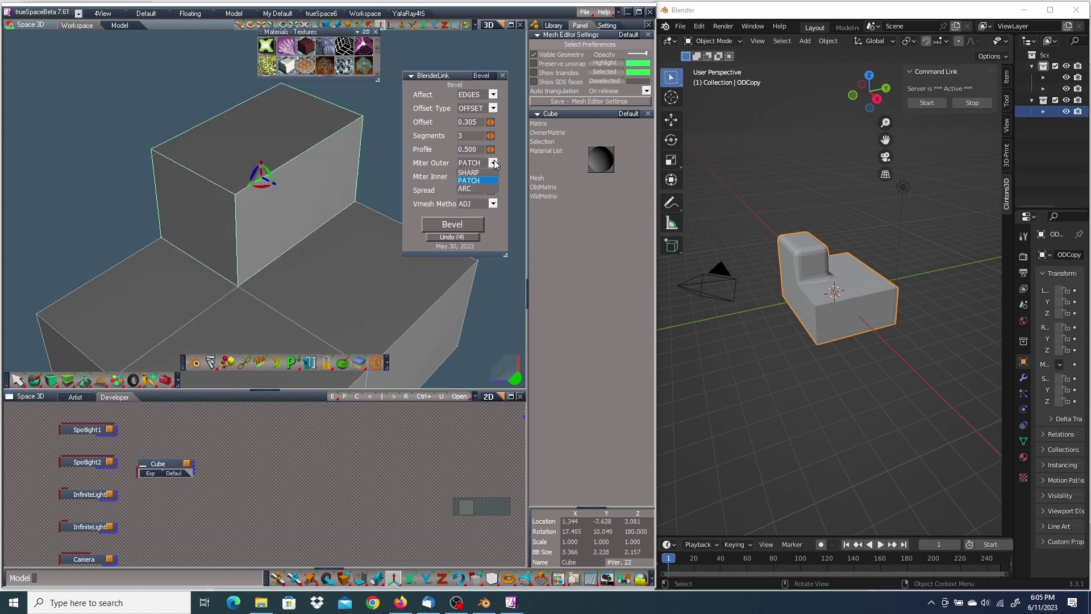
click(479, 174)
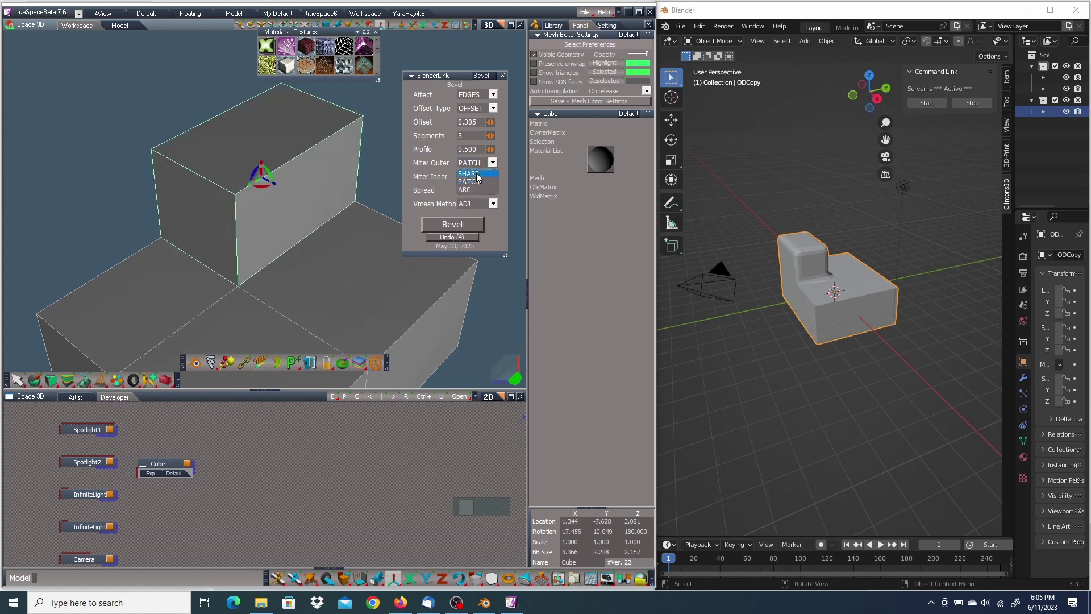
click(440, 225)
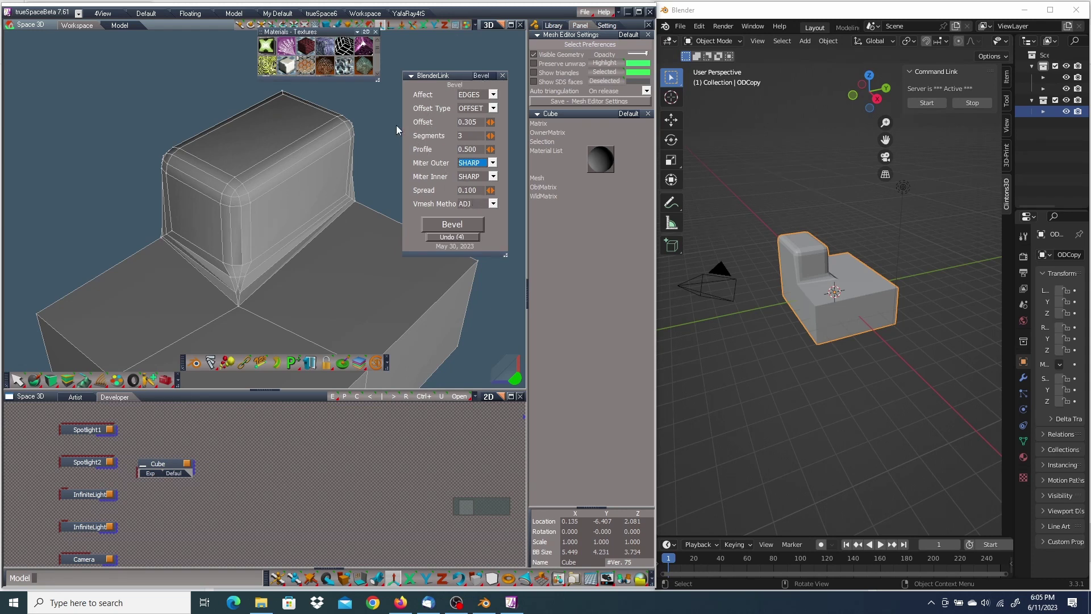
click(364, 104)
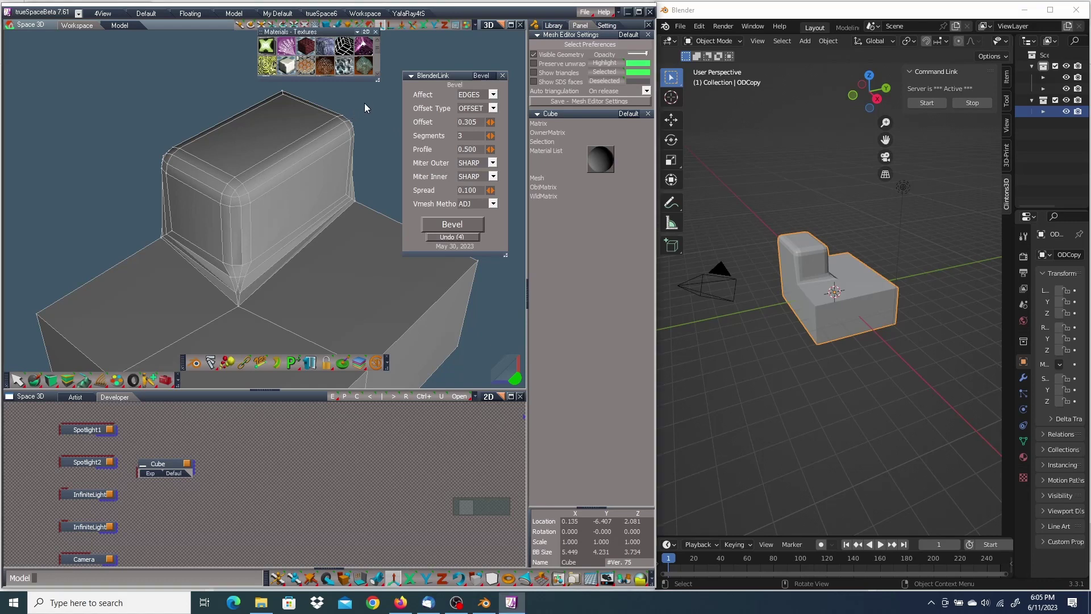
click(454, 236)
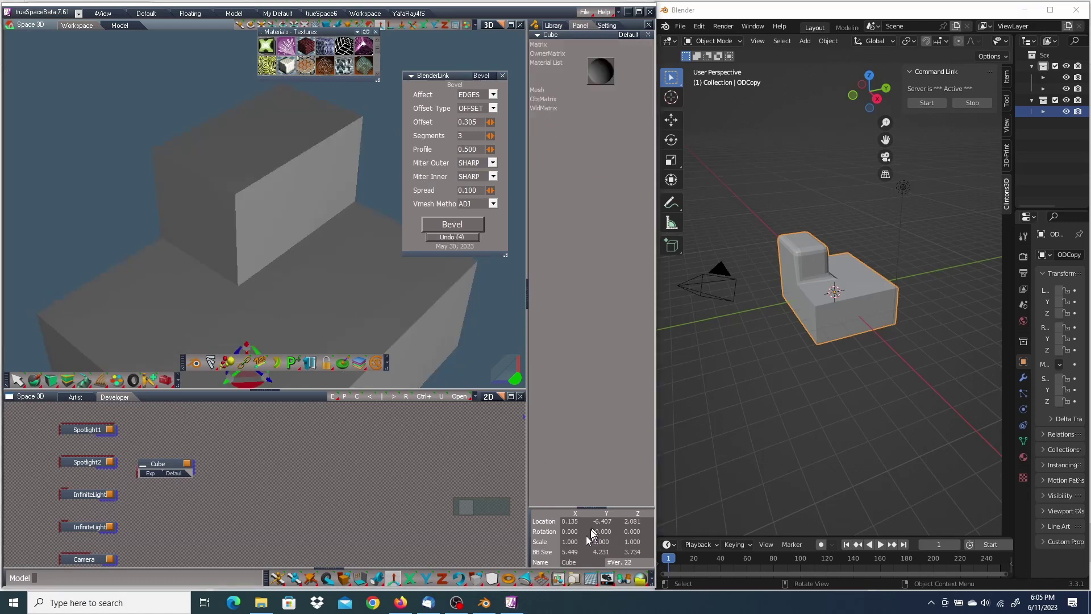
Step: Reopen the block's mesh for editing and select only the four edges around the raised block's top face
double_click(248, 170)
drag(91, 49, 390, 299)
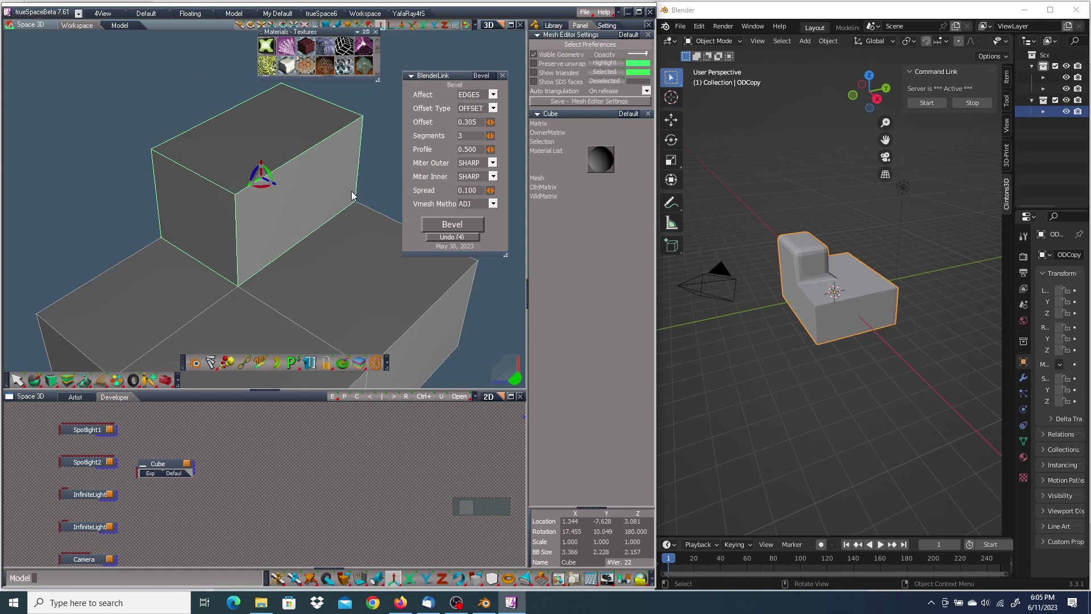
middle_drag(359, 172, 356, 122)
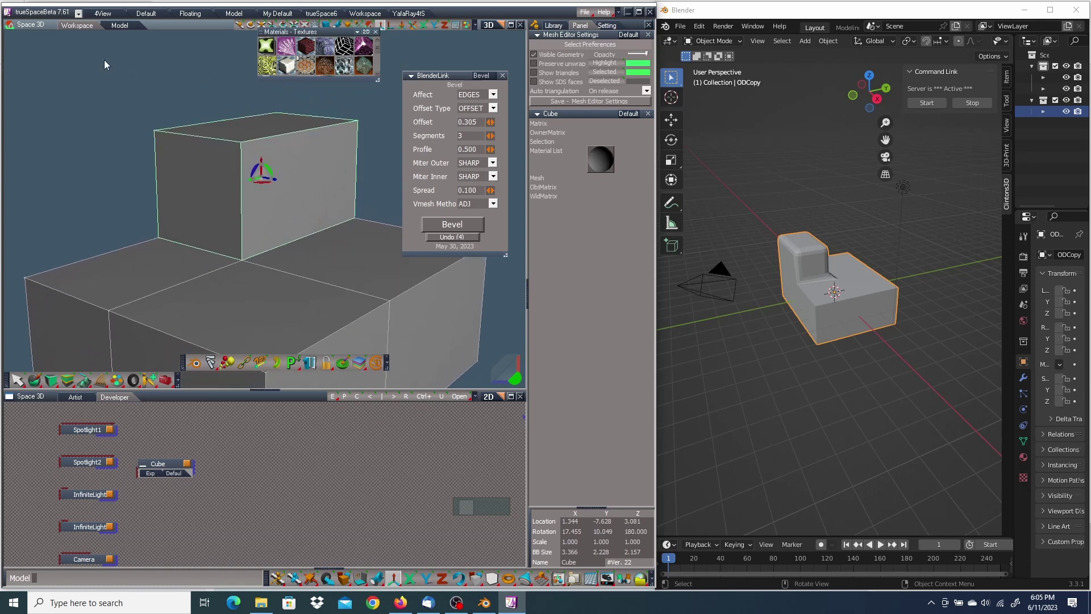
drag(89, 63, 389, 164)
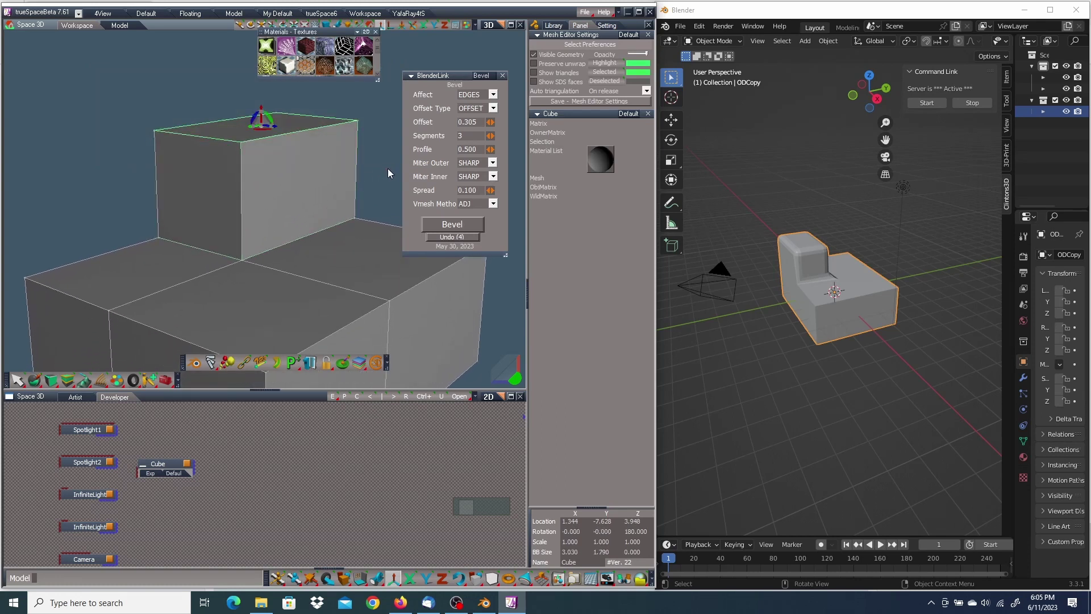
middle_drag(387, 168, 388, 193)
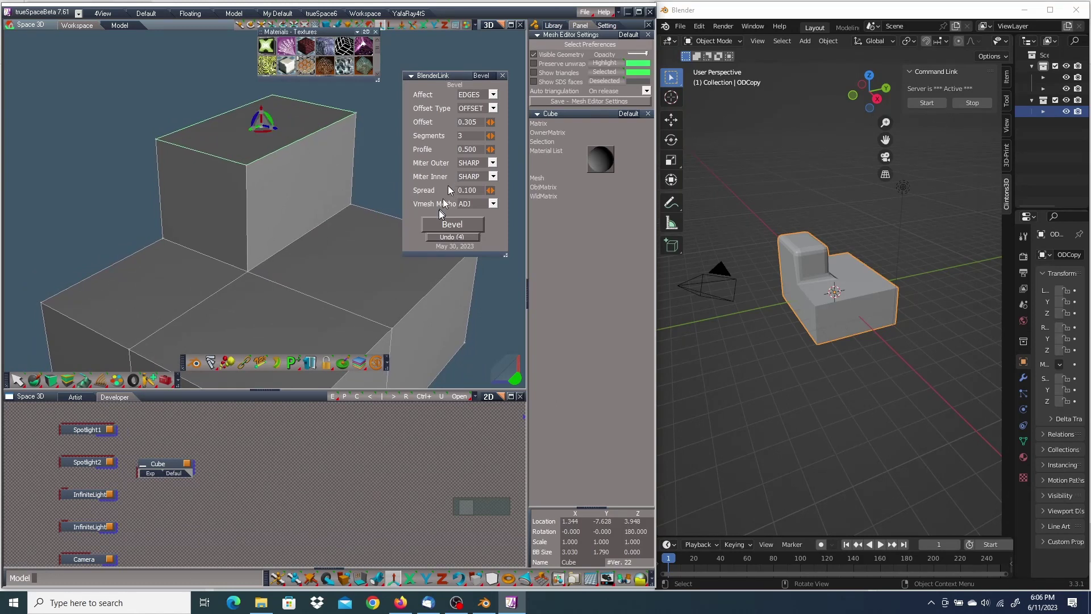
key(z)
scroll(372, 170, down, 2)
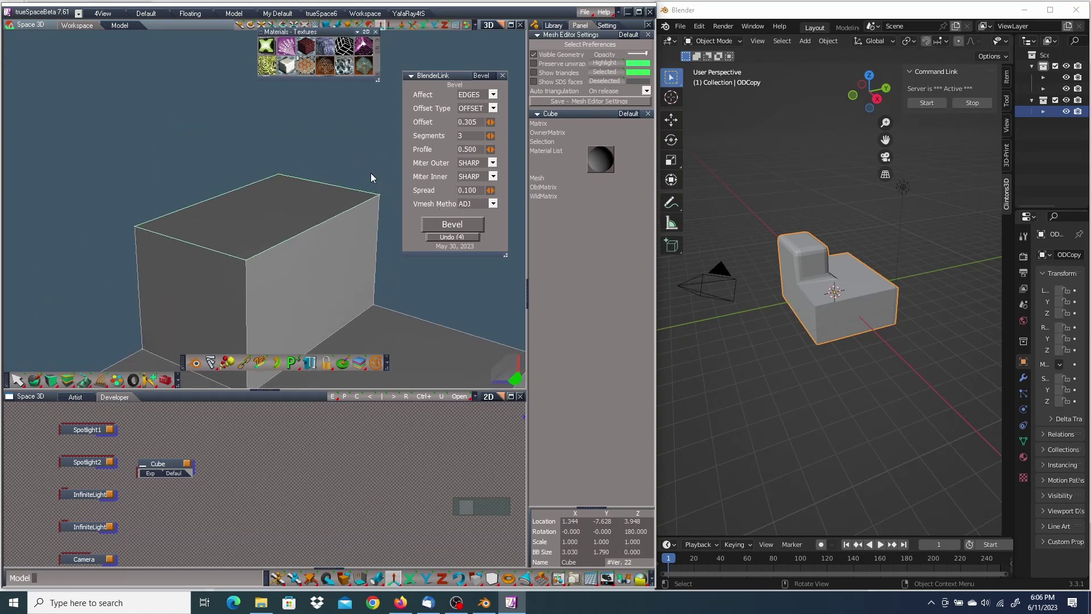
Step: Set the inner miter to ARC, bevel the four top edges while accepting the crash risk, and undo the bevel
click(493, 177)
click(472, 190)
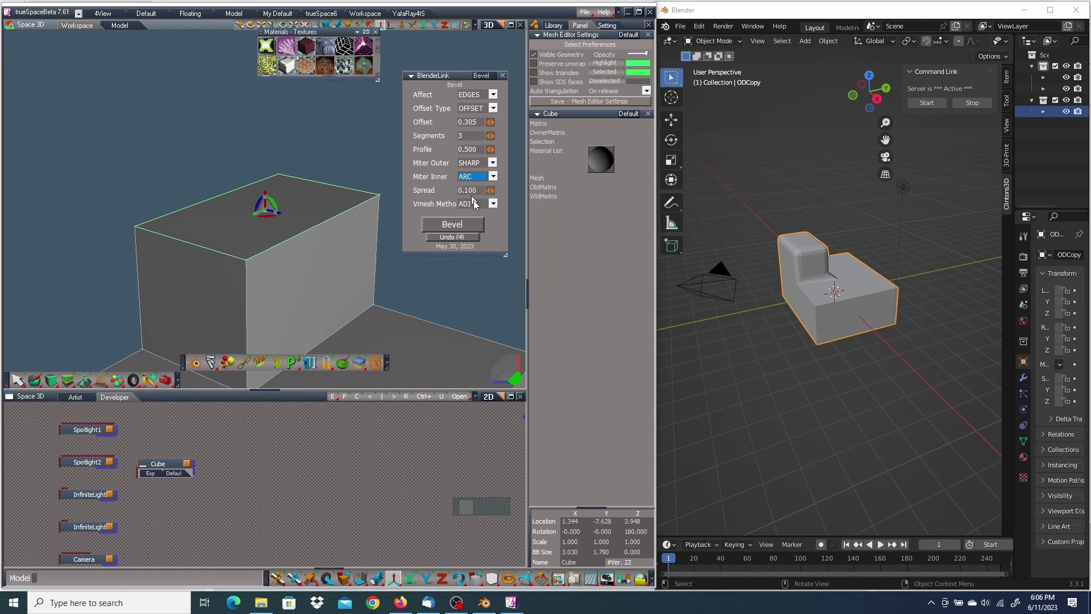
click(469, 225)
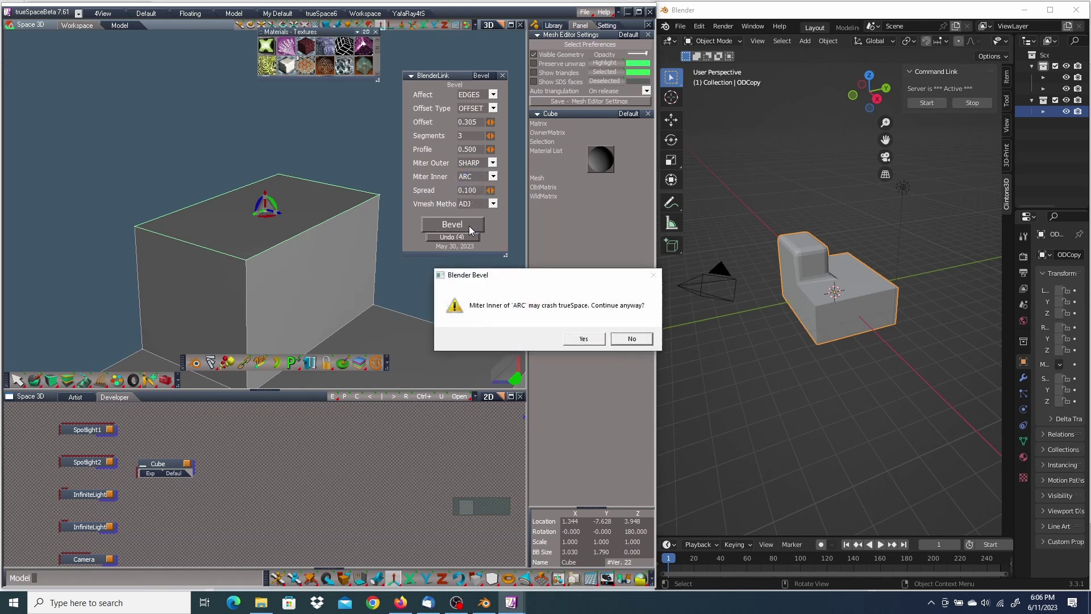
click(584, 338)
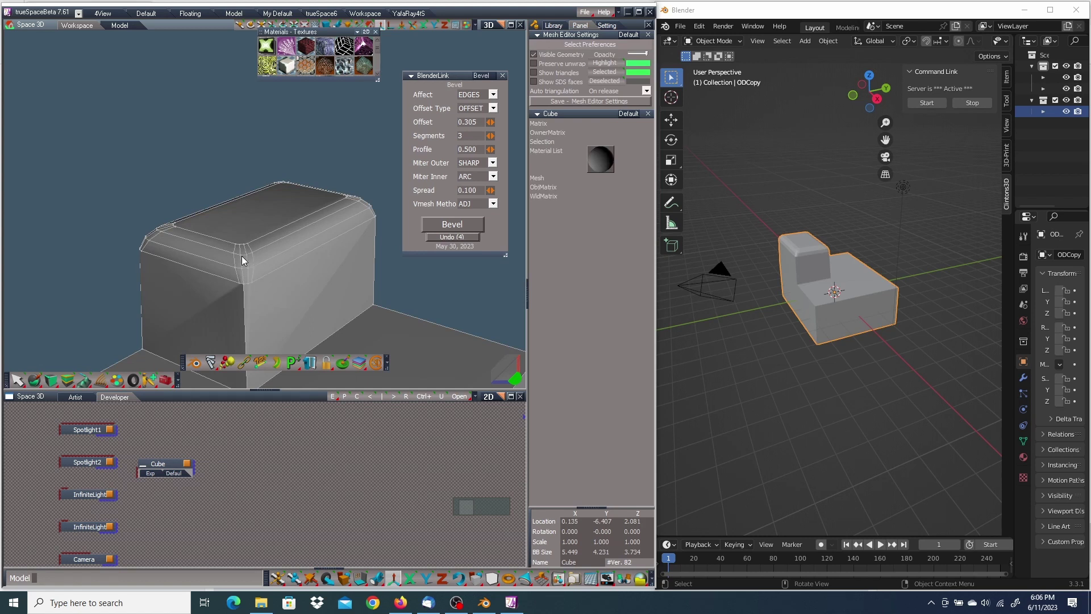
click(445, 236)
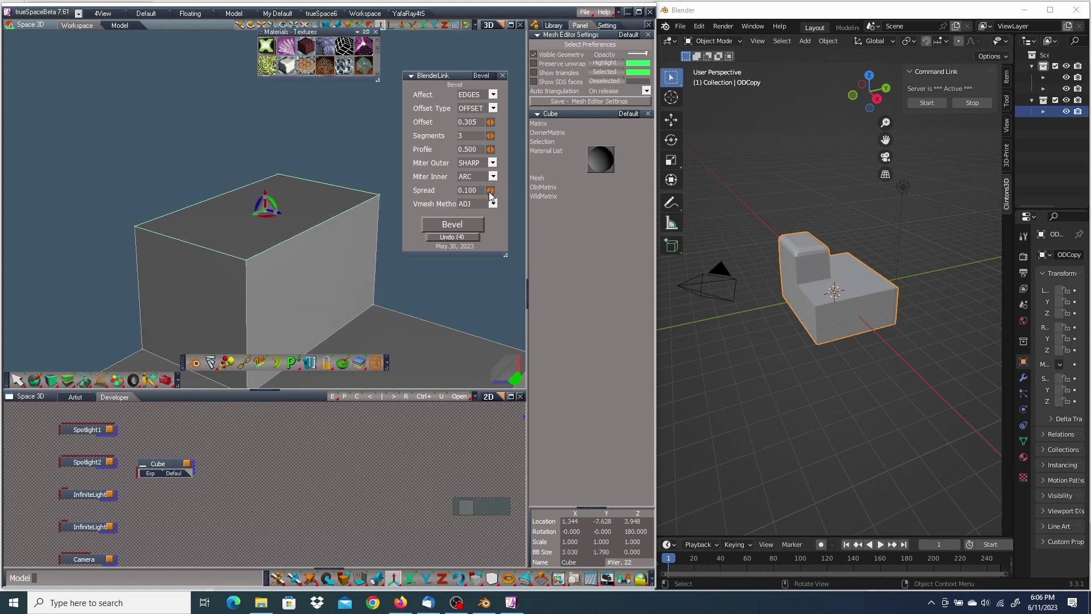
Step: Set the spread to 0.222 and bevel the raised block's top edges again, accepting the crash risk
drag(490, 190, 490, 191)
click(455, 224)
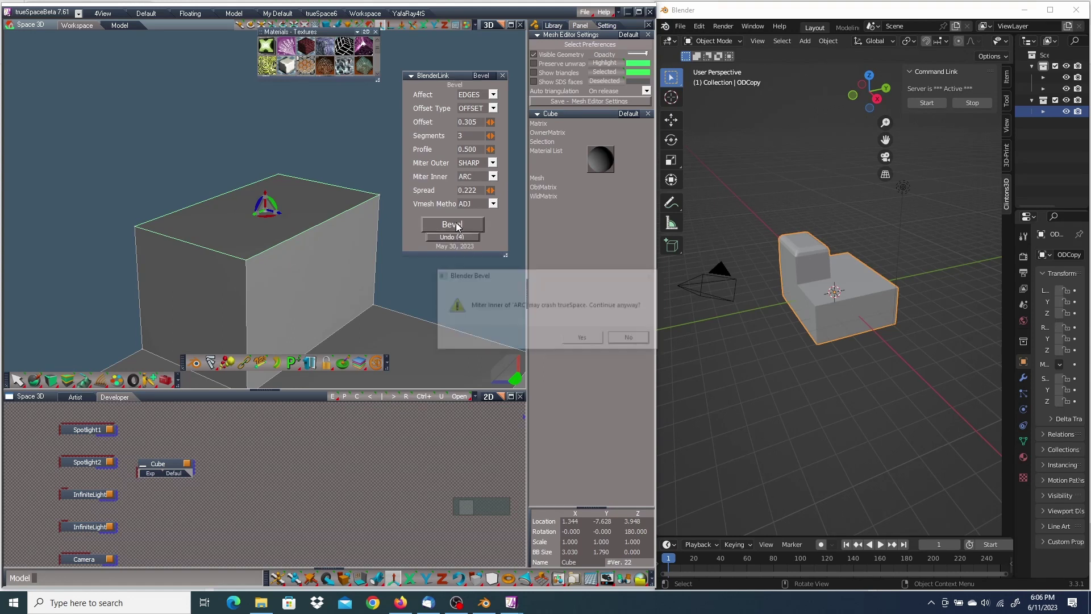
click(585, 339)
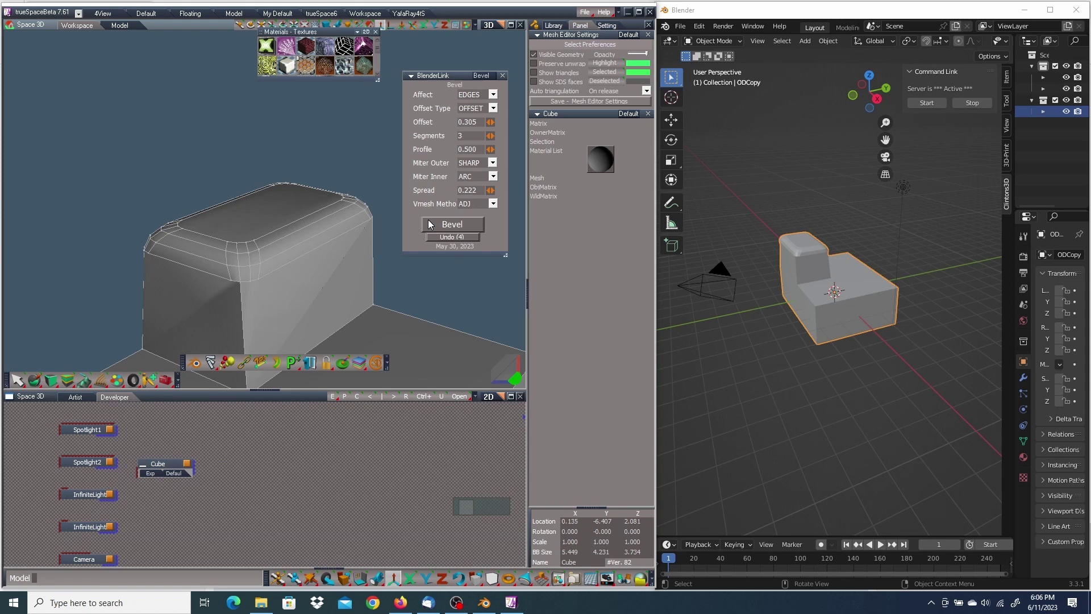
Step: Leave mesh editing on the beveled block and stop the Command Link server in Blender
click(482, 76)
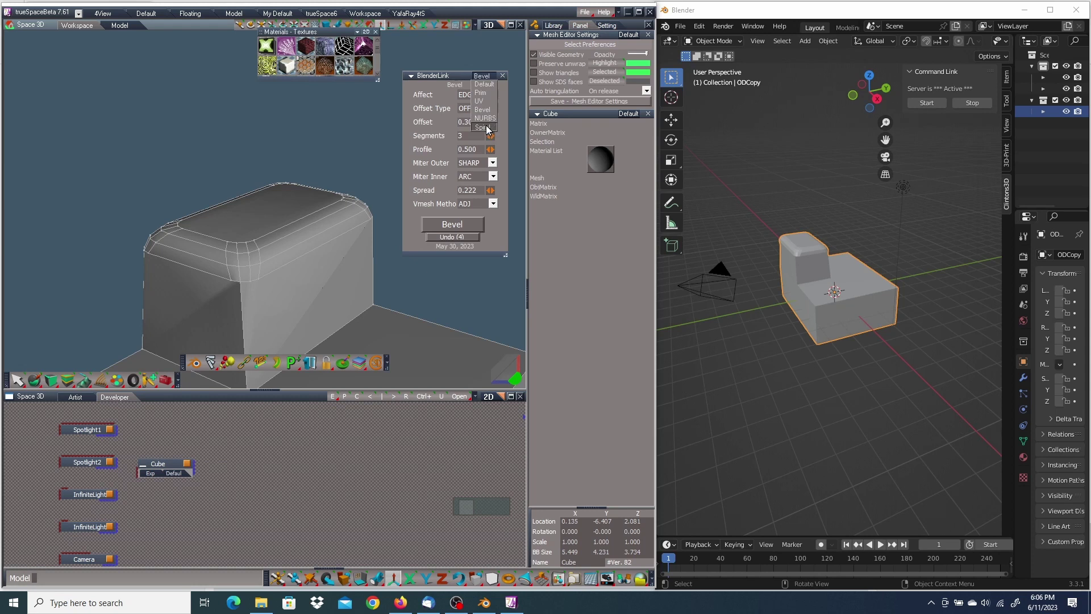
click(264, 112)
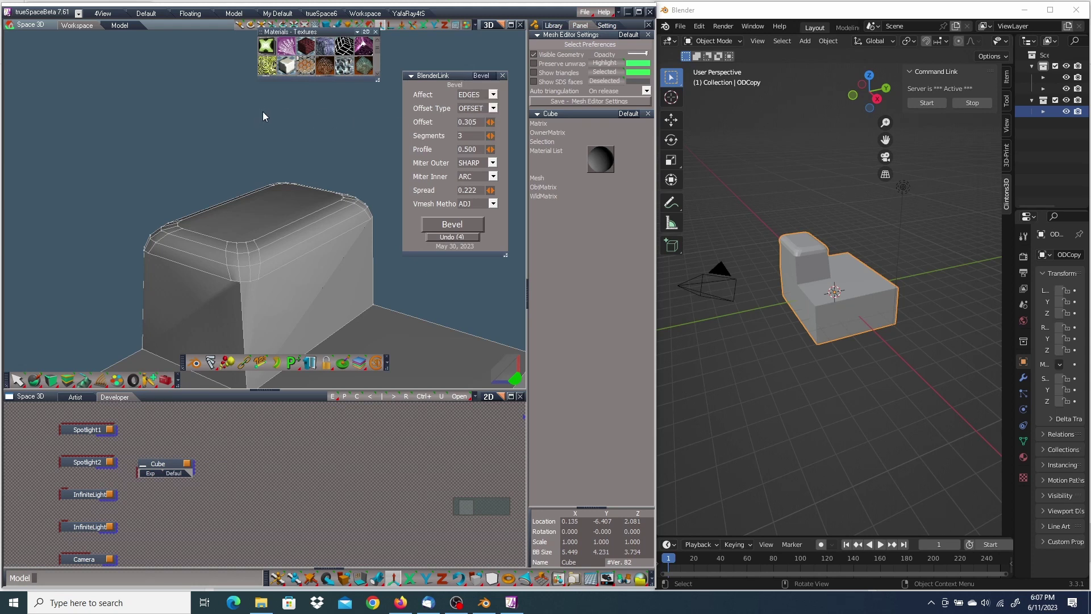
right_click(213, 107)
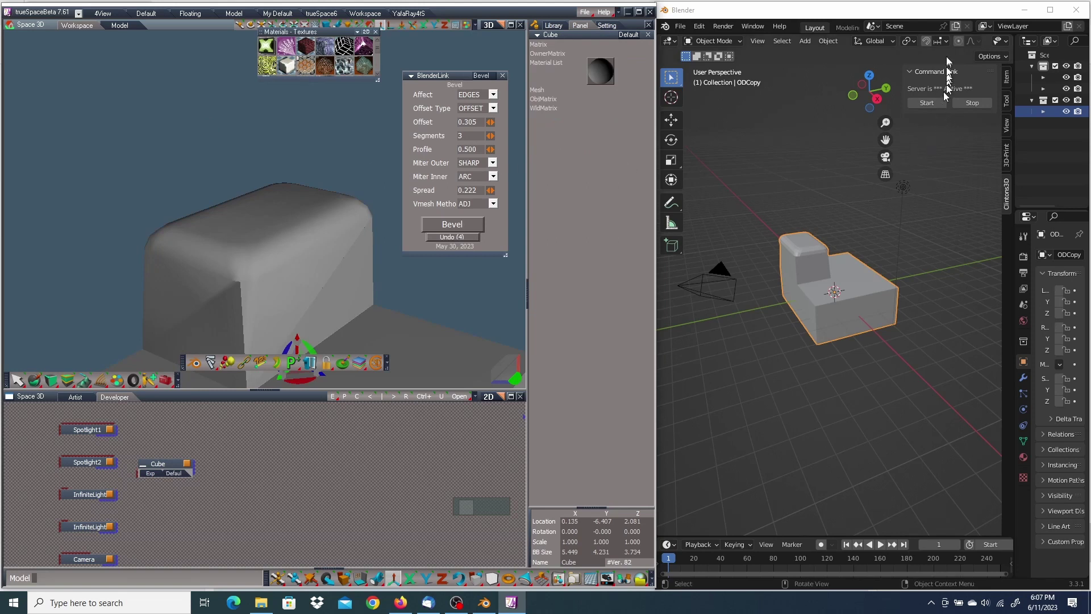
click(971, 103)
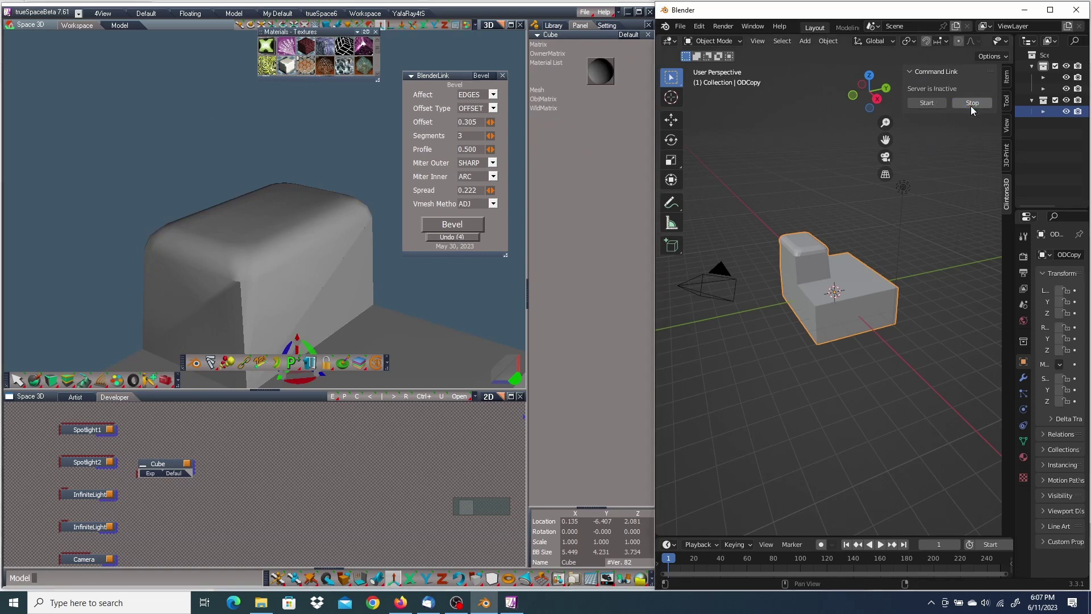